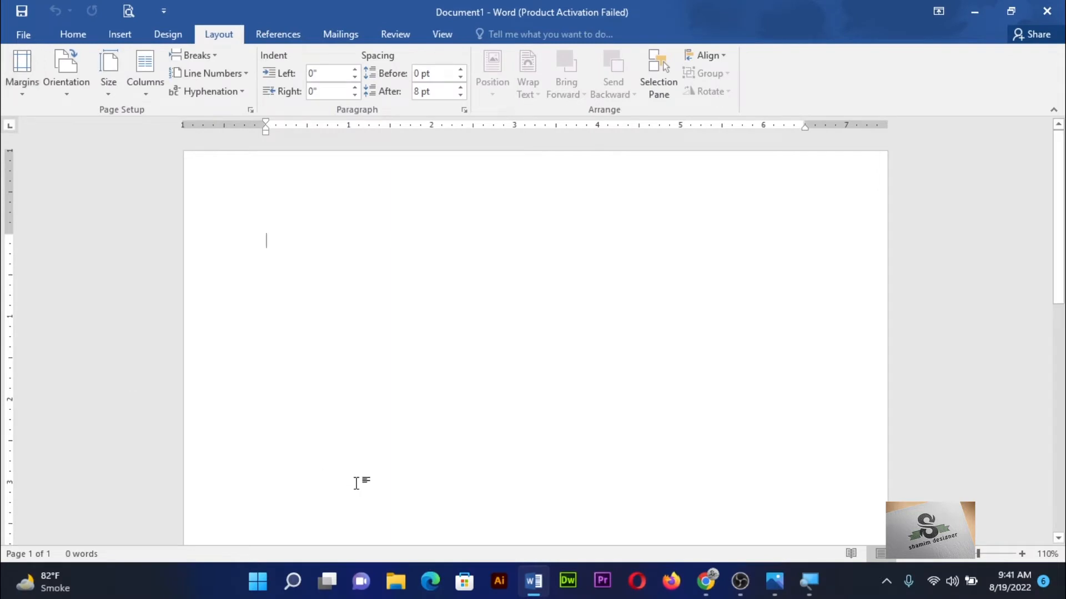
Fill the blank document with sample text using the formula =rand(200)
text(=rand)
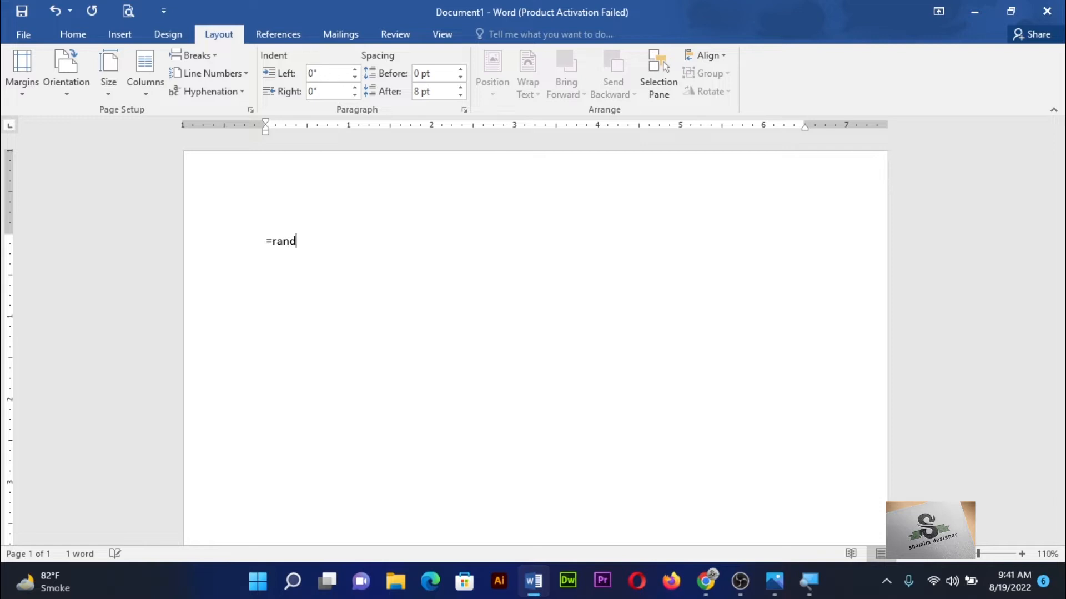
text((200))
key(Return)
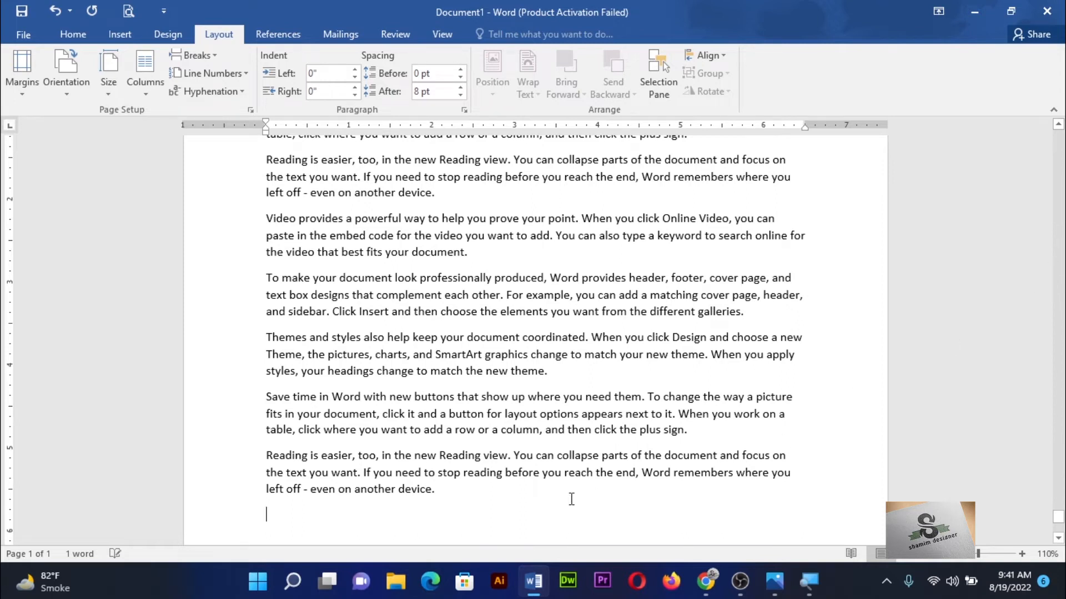
Undo the generated text, shorten the rand formula and generate five paragraphs of sample text instead
key(ctrl+z)
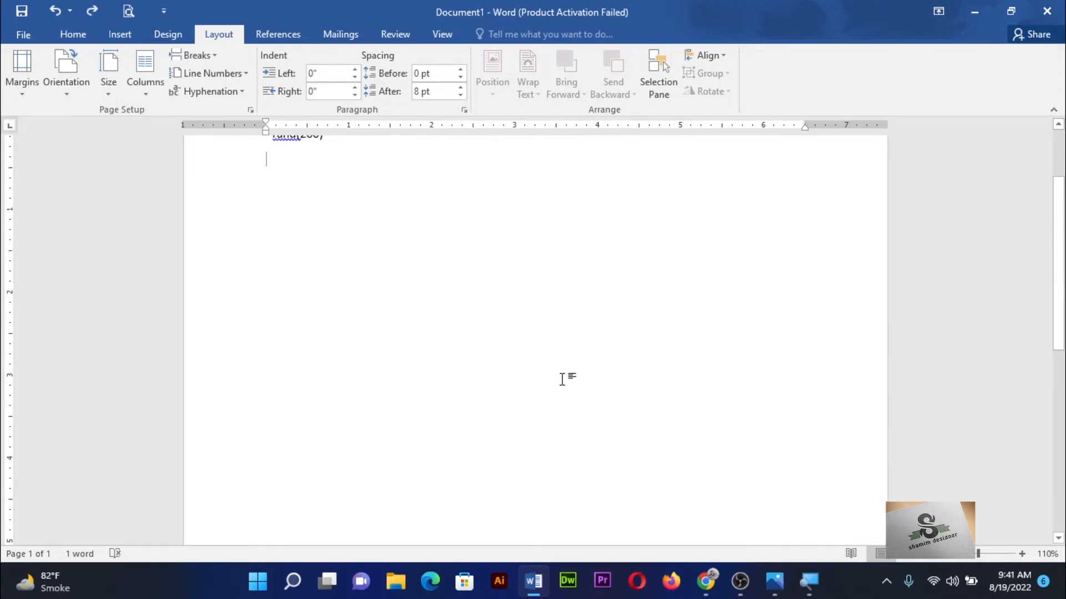
scroll(524, 263, up, 3)
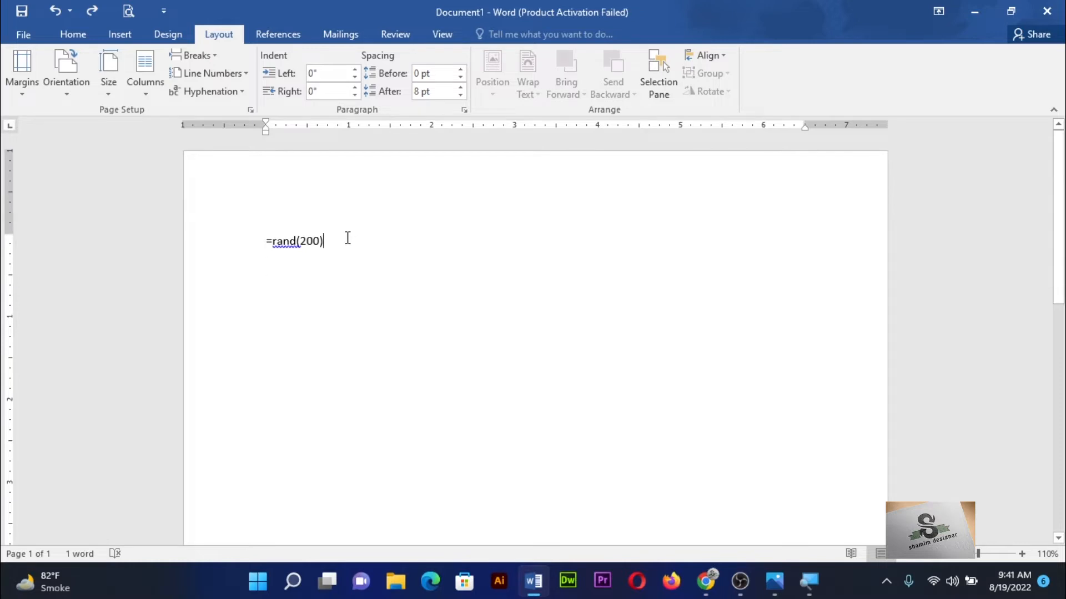
key(BackSpace)
key(BackSpace)
key(BackSpace)
key(BackSpace)
key(BackSpace)
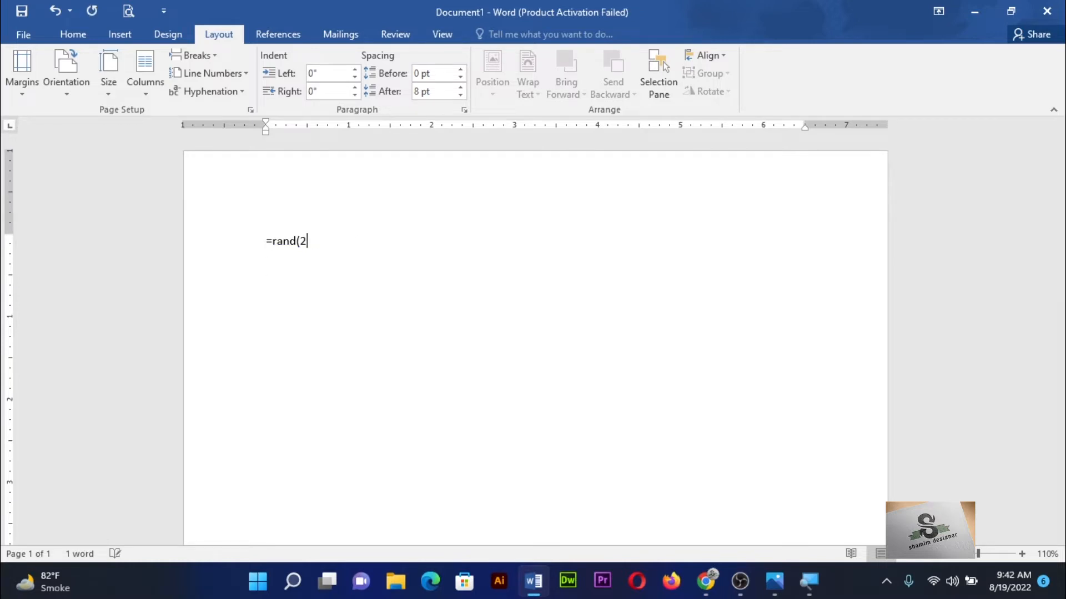
text())
key(Return)
Copy all the sample text and paste it at the end until the document holds three sets on two pages
key(ctrl+a)
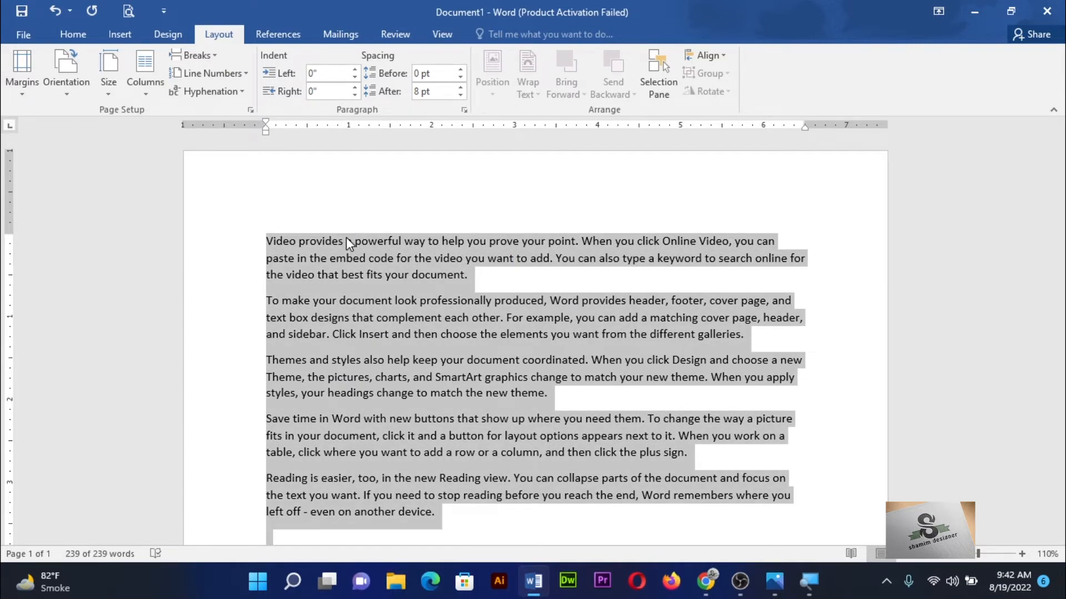
key(ctrl+c)
key(ctrl+End)
key(ctrl+v)
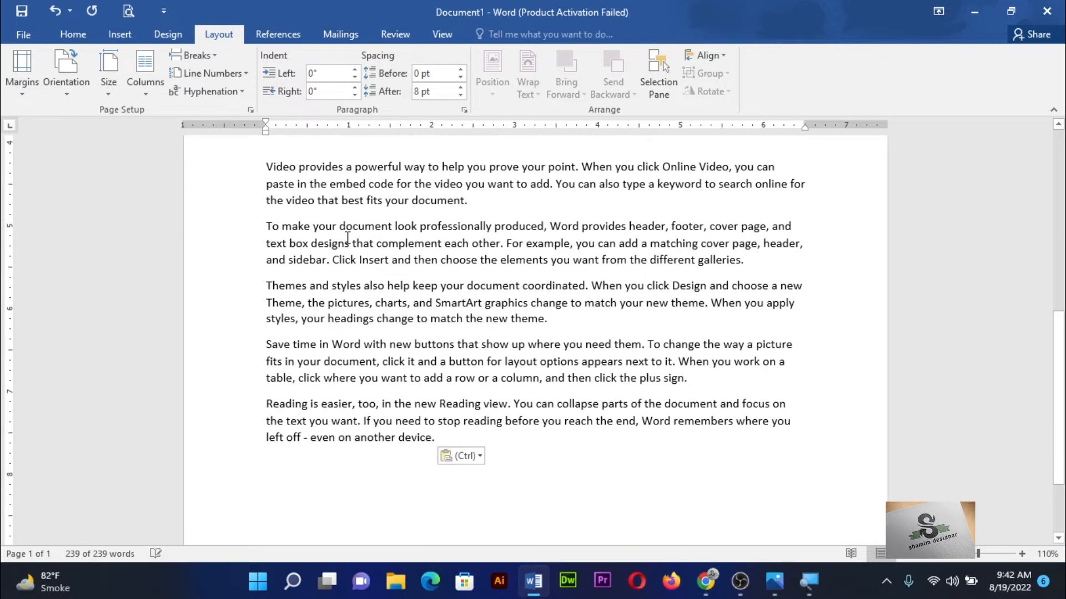
key(ctrl+v)
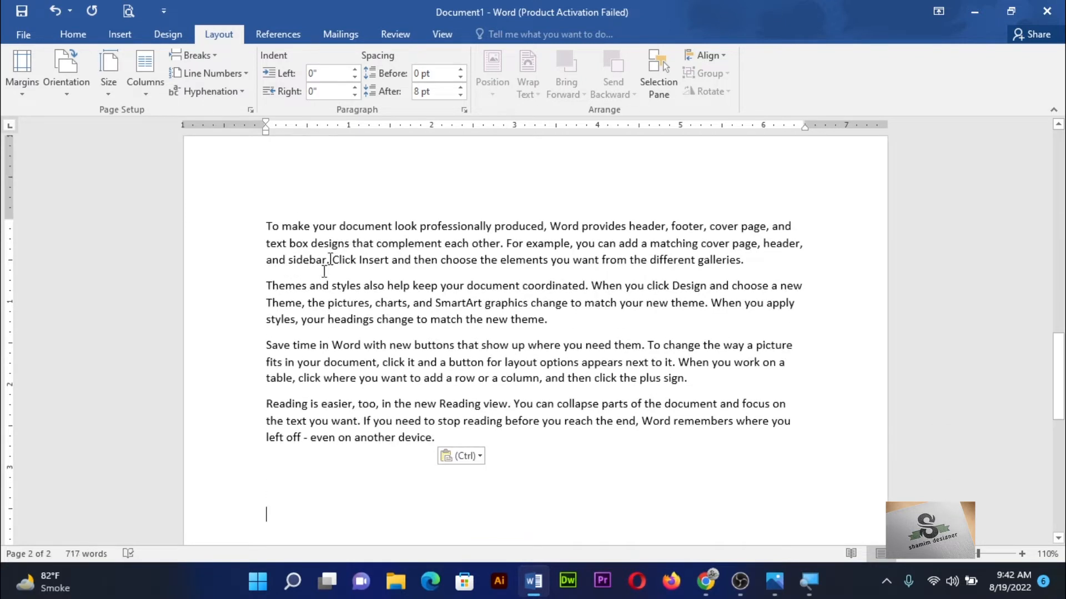
Delete the last three paragraphs on the second page, from "Themes and styles" to "even on another device."
drag(266, 285, 485, 430)
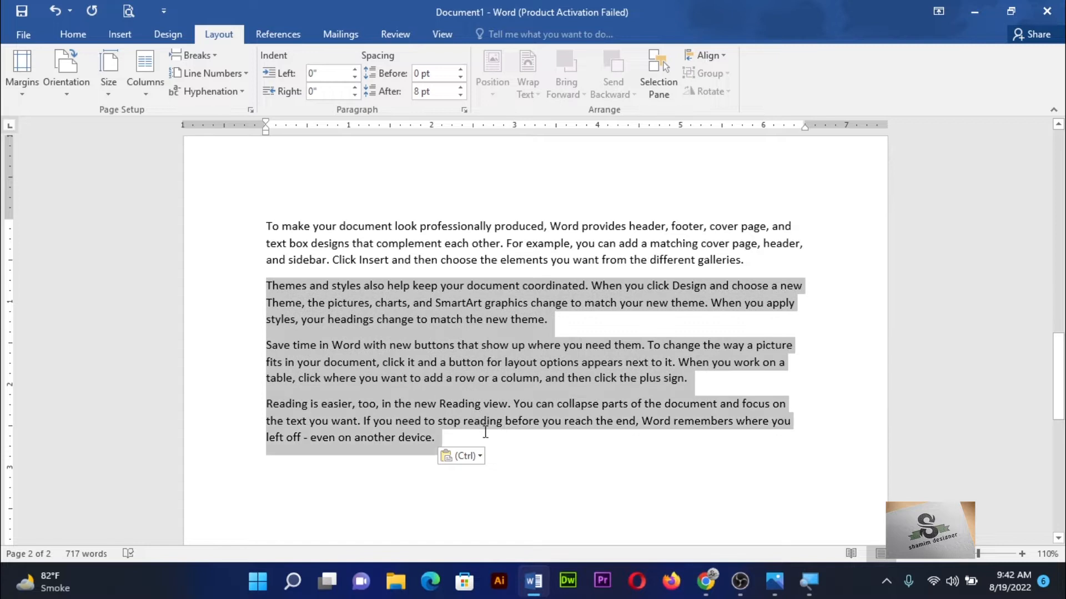
key(Delete)
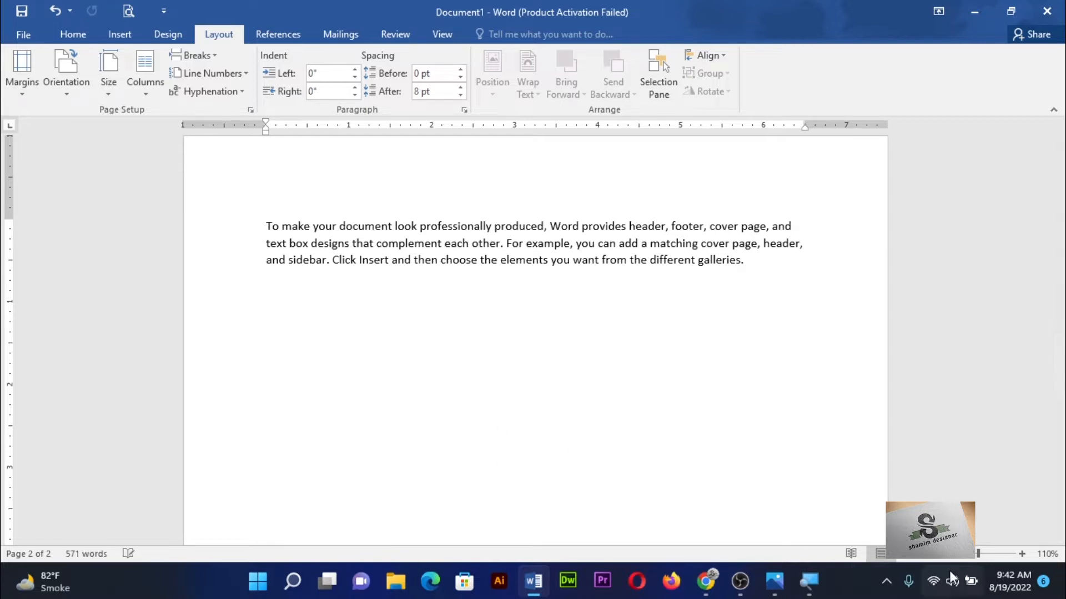
ctrl+scroll(410, 300, down, 5)
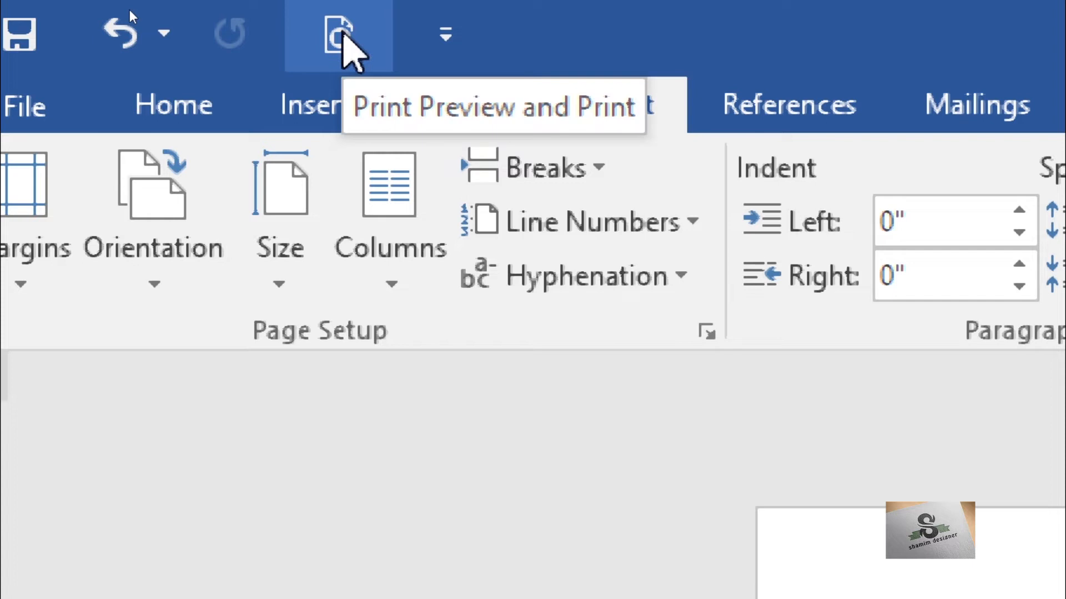
Remove the Print Preview and Print command from the Quick Access Toolbar and add it back
click(445, 35)
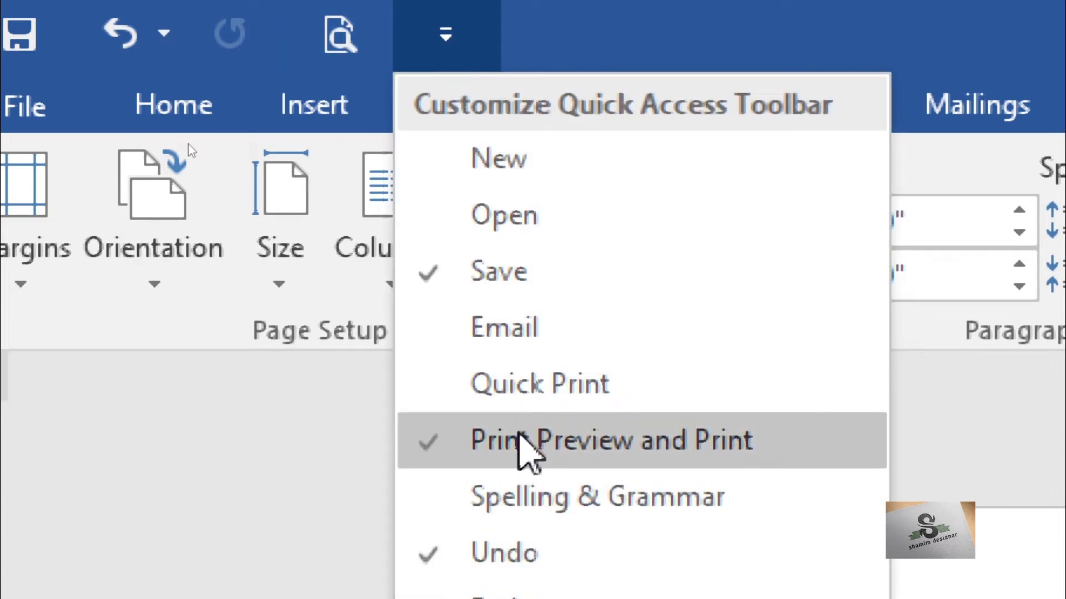
click(516, 439)
click(335, 40)
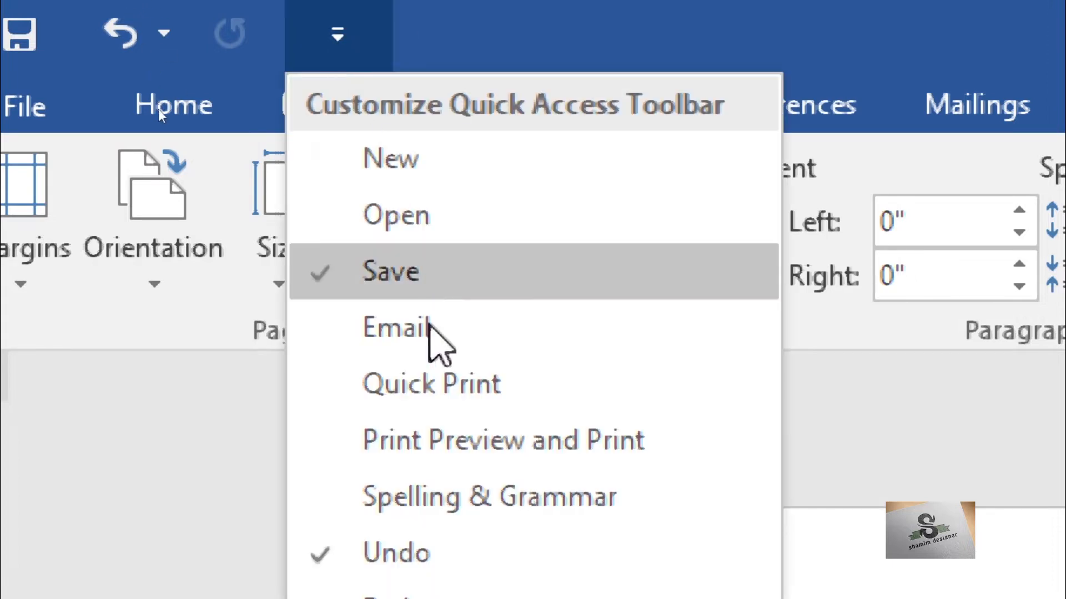
click(448, 437)
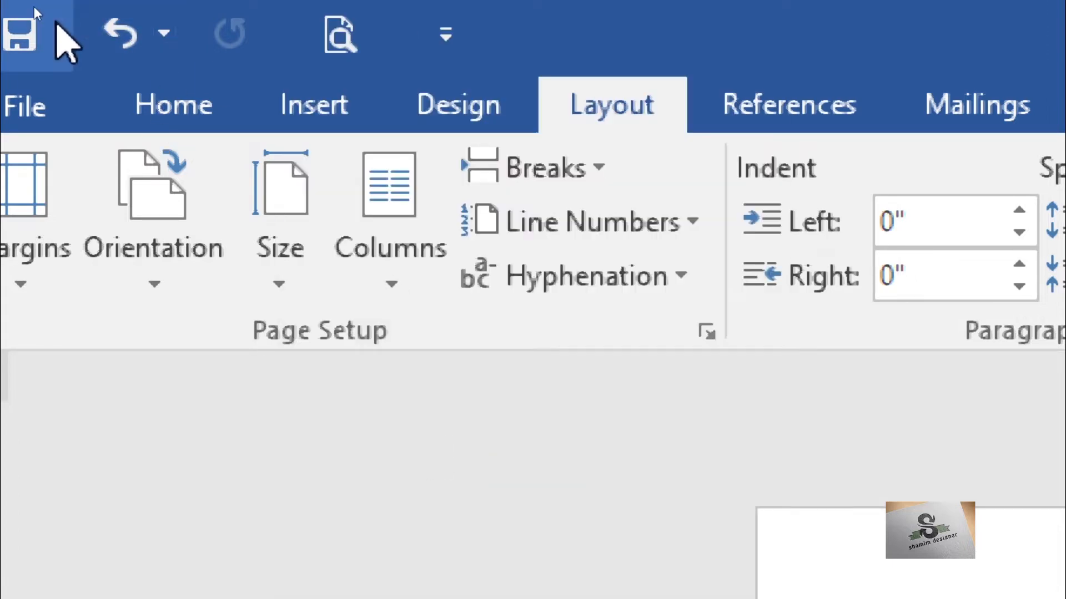
Examine how the text spreads over the two pages in the print preview, and return to the document
click(17, 105)
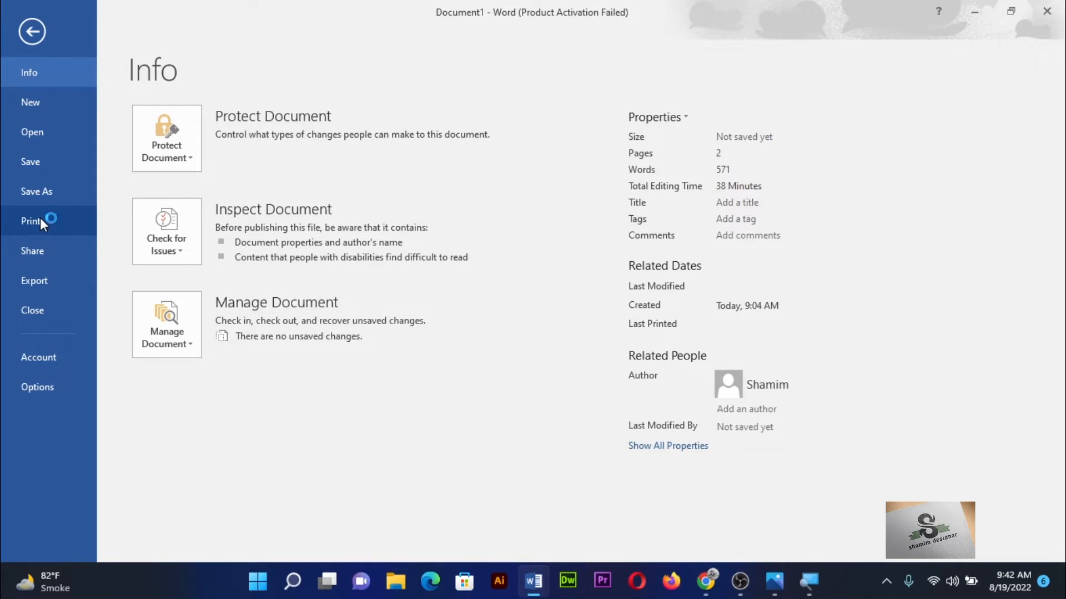
click(40, 221)
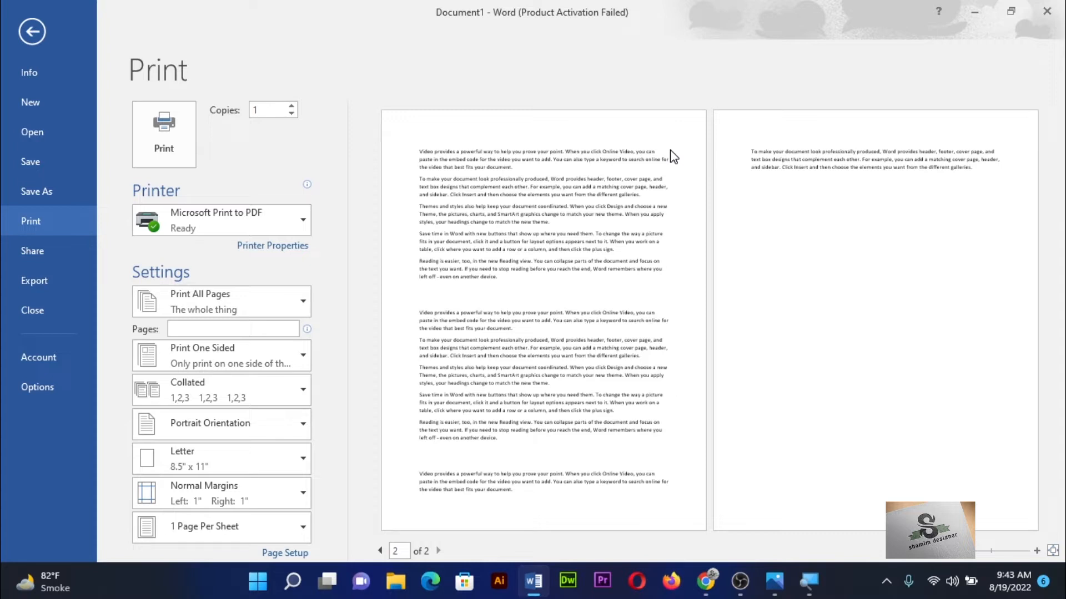
click(36, 32)
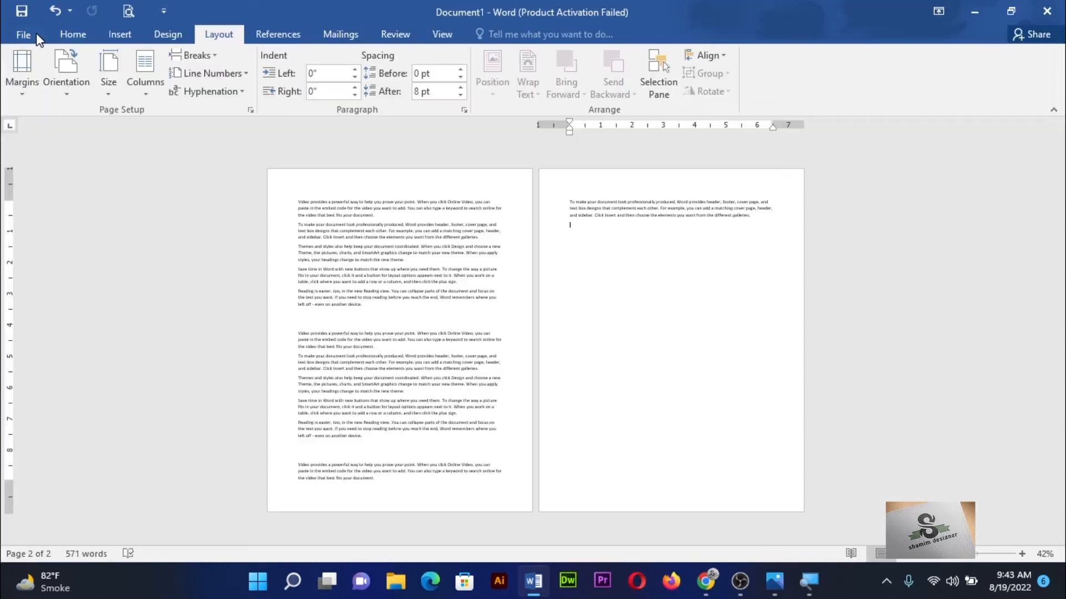
Set the page margins to the Narrow preset, with 0.5" on all sides
click(24, 91)
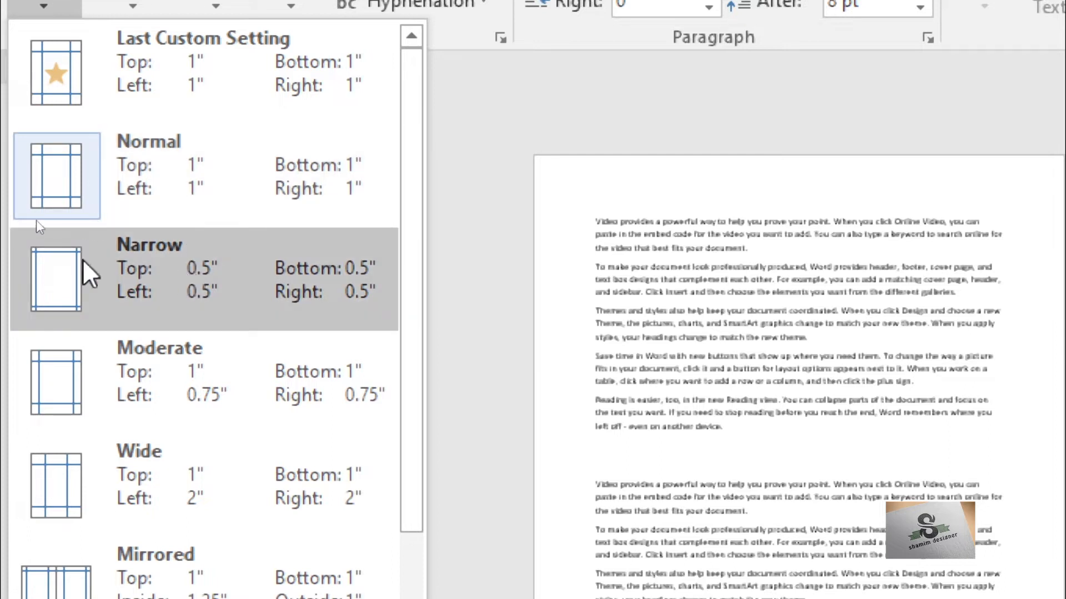
click(143, 274)
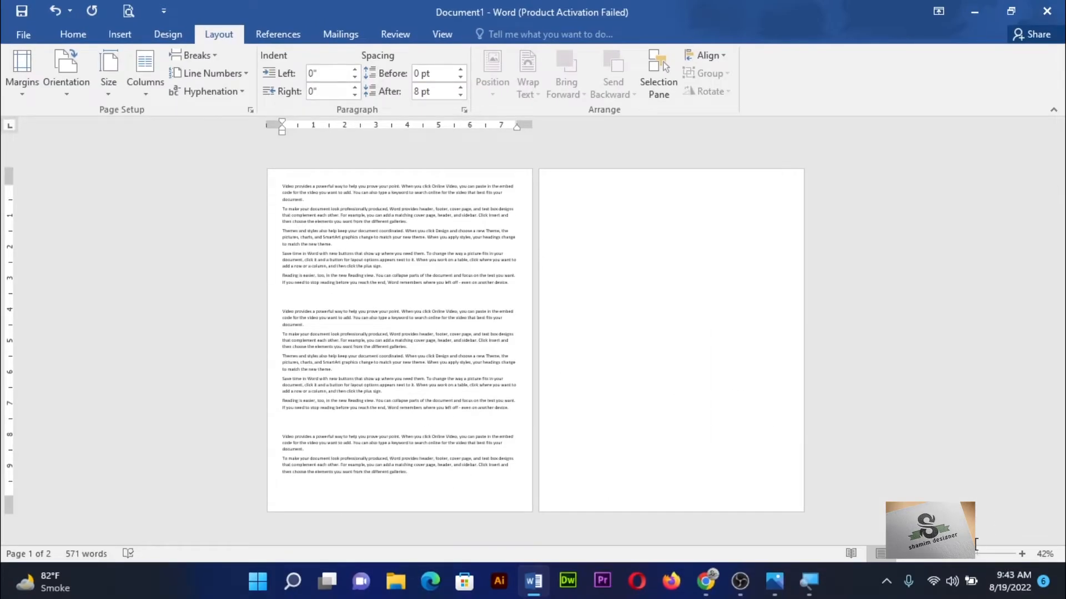
Examine the document with its new margins and check both pages in the print preview
click(1021, 554)
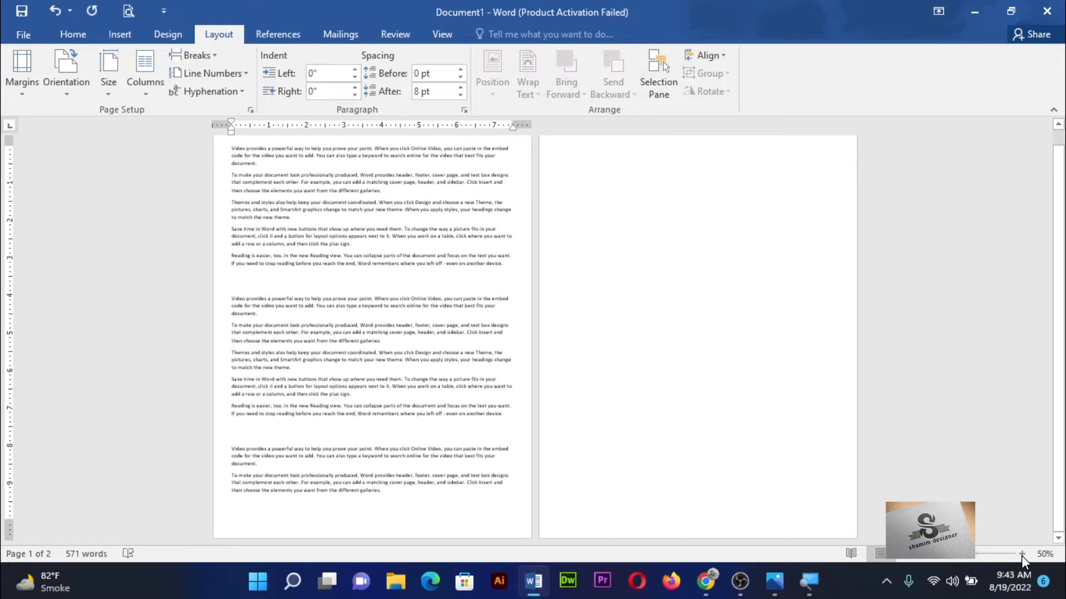
click(1022, 553)
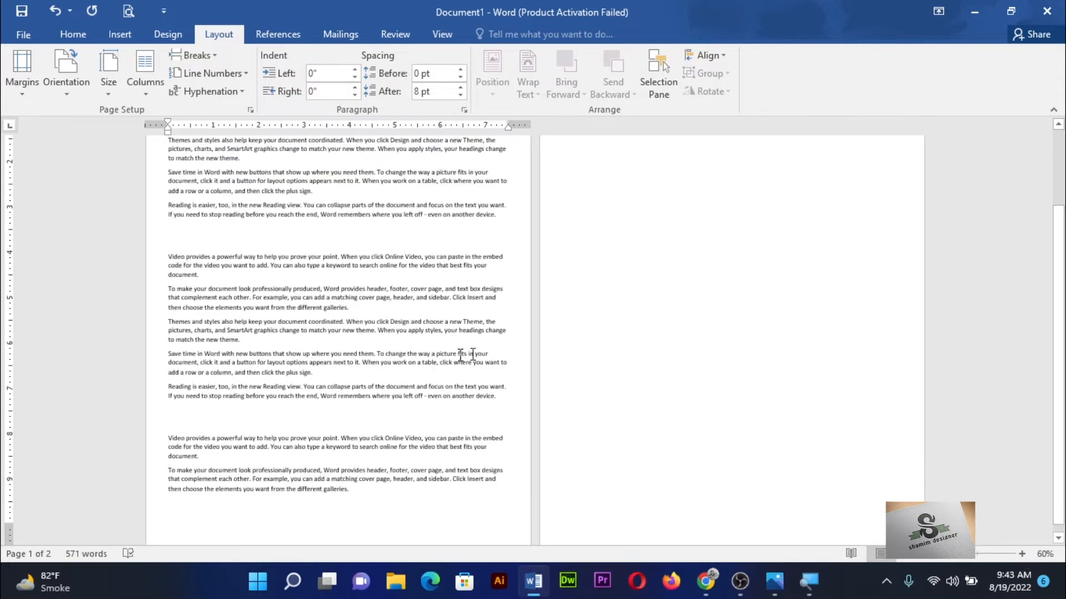
click(1022, 553)
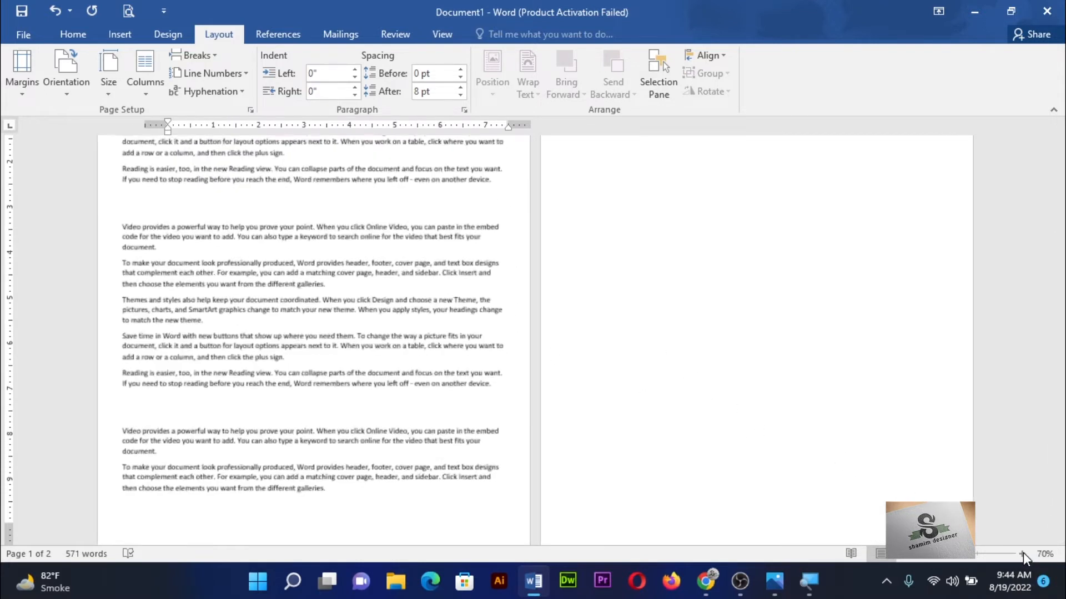
click(1023, 553)
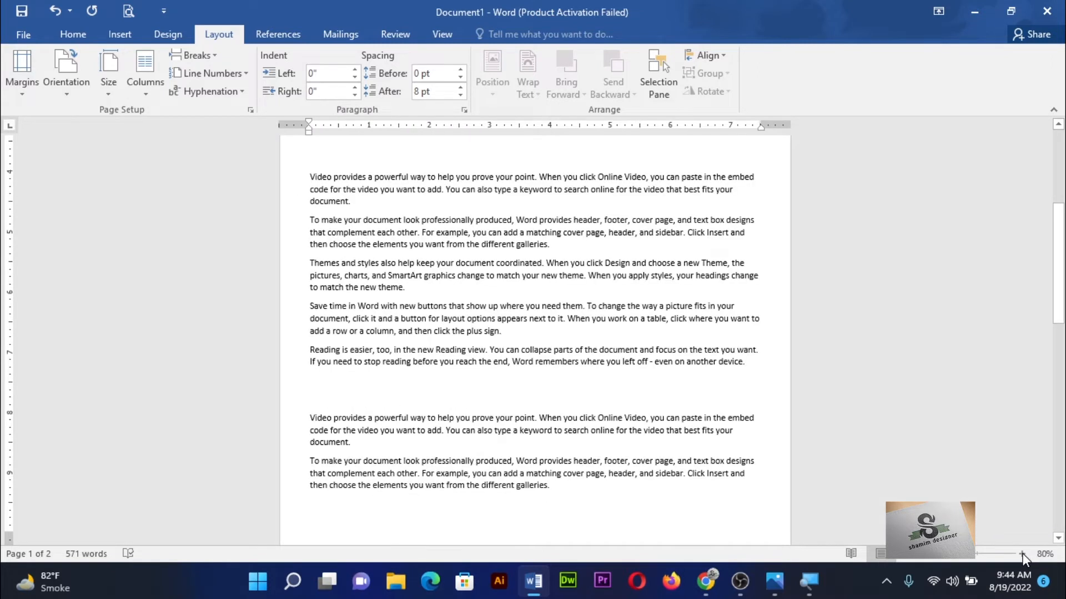
click(1022, 554)
click(1023, 554)
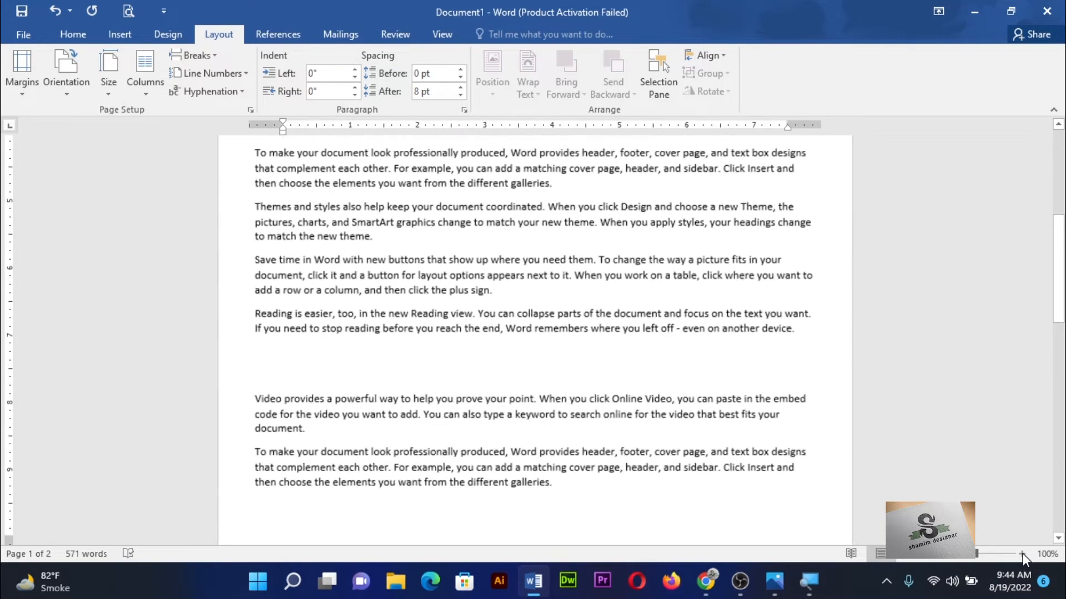
scroll(475, 229, up, 7)
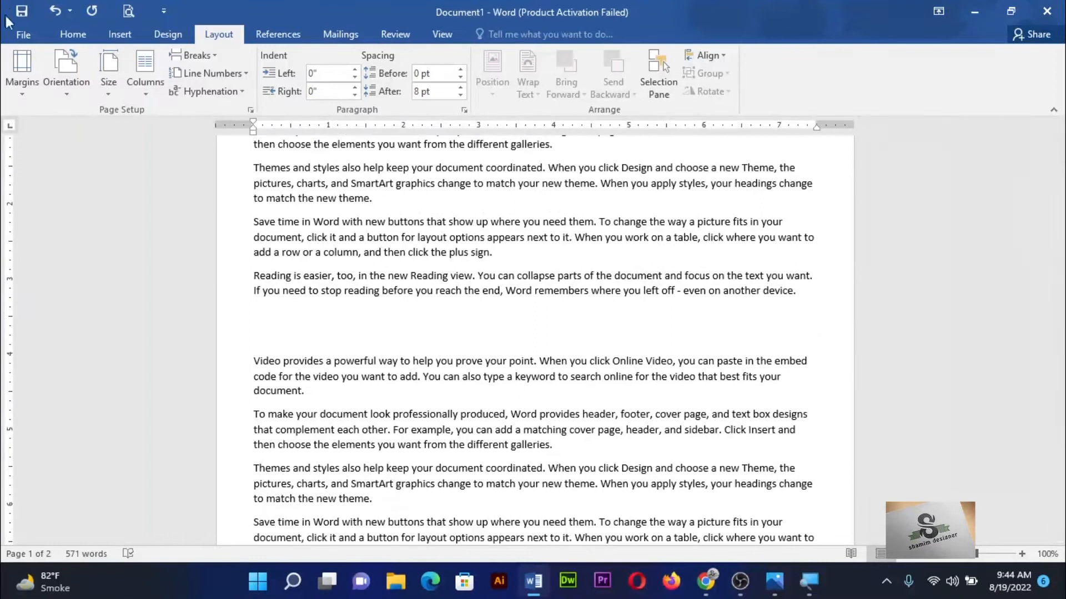
click(125, 13)
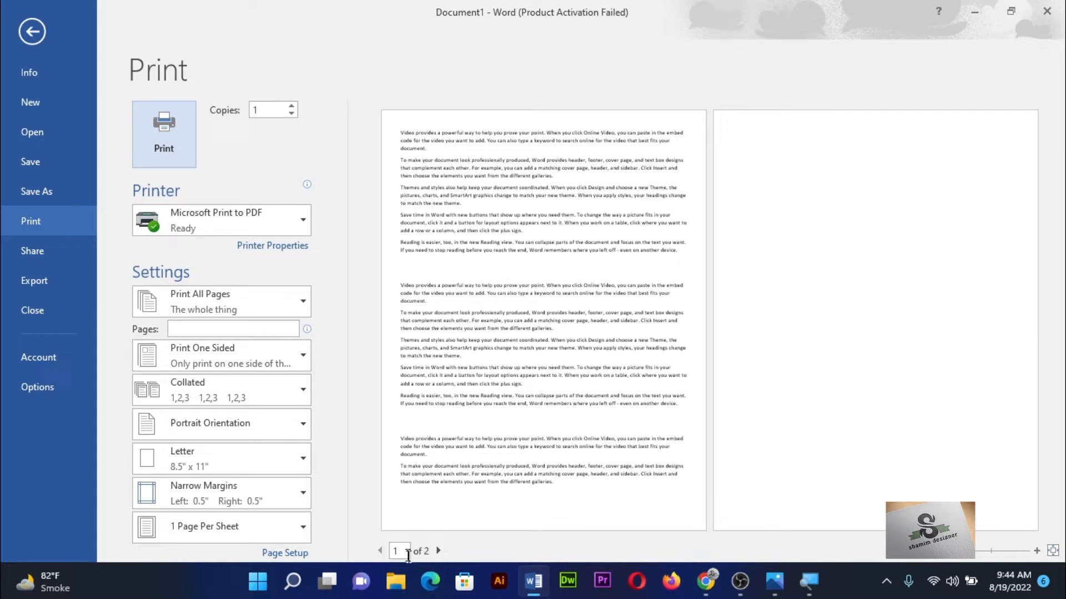
click(438, 550)
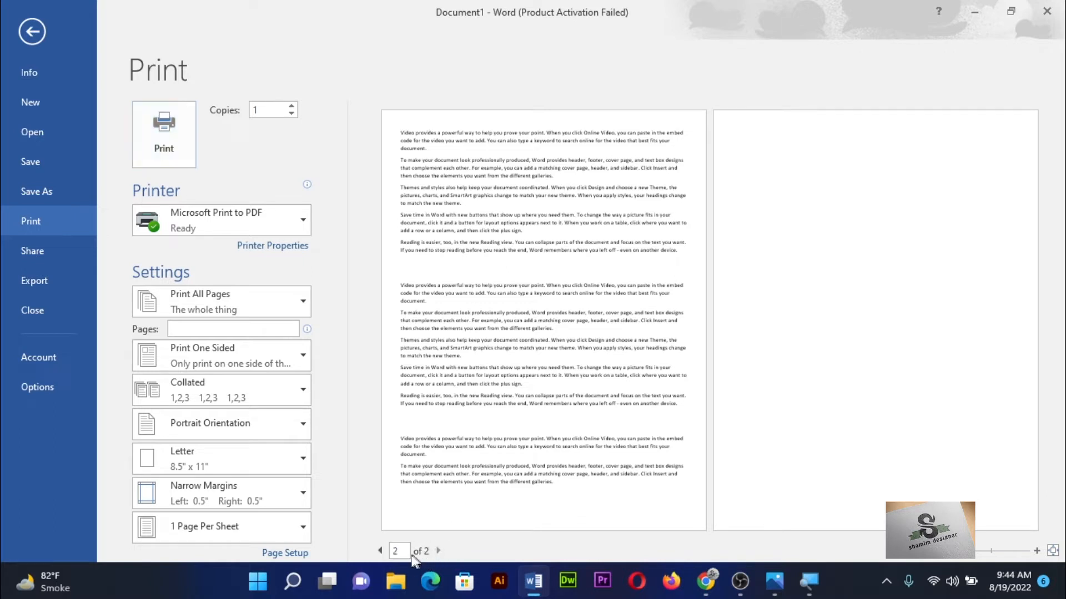
click(31, 32)
Remove the blank second page by deleting its empty paragraph, and check the document in the print preview
scroll(500, 261, down, 5)
click(303, 390)
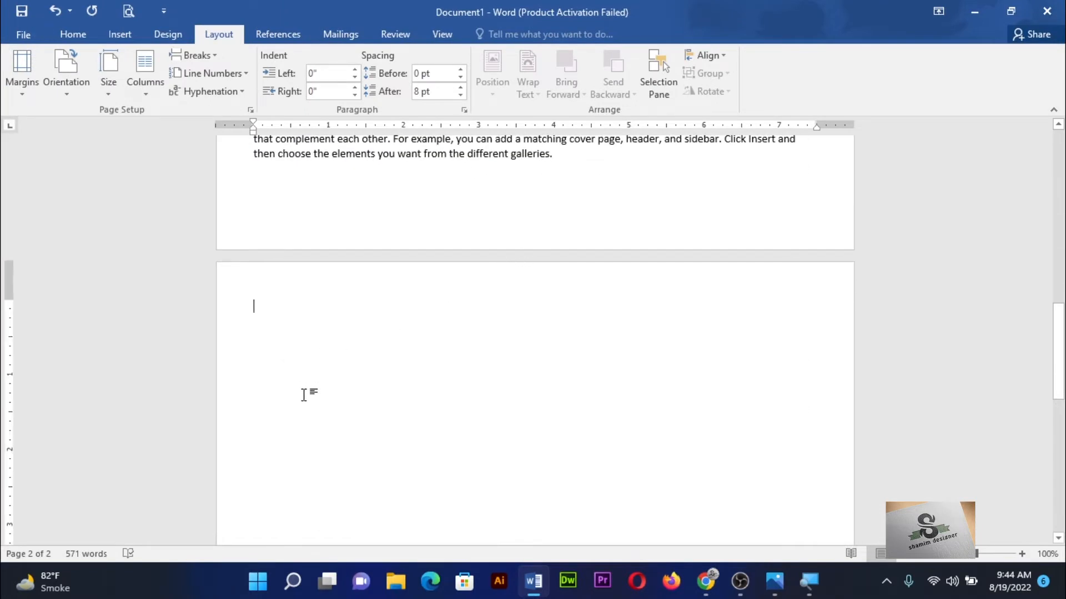
key(BackSpace)
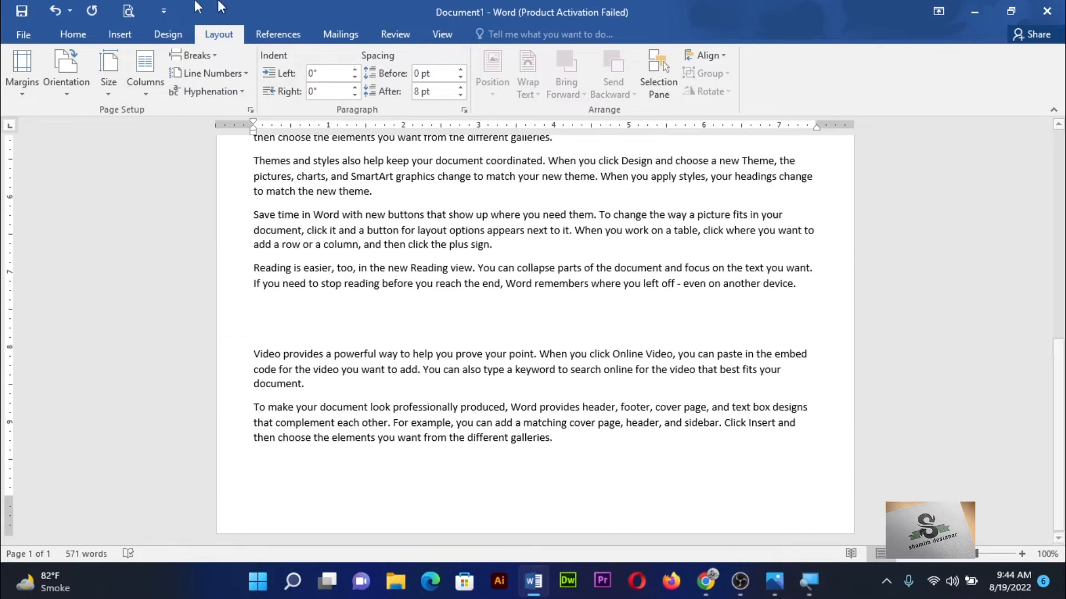
click(128, 11)
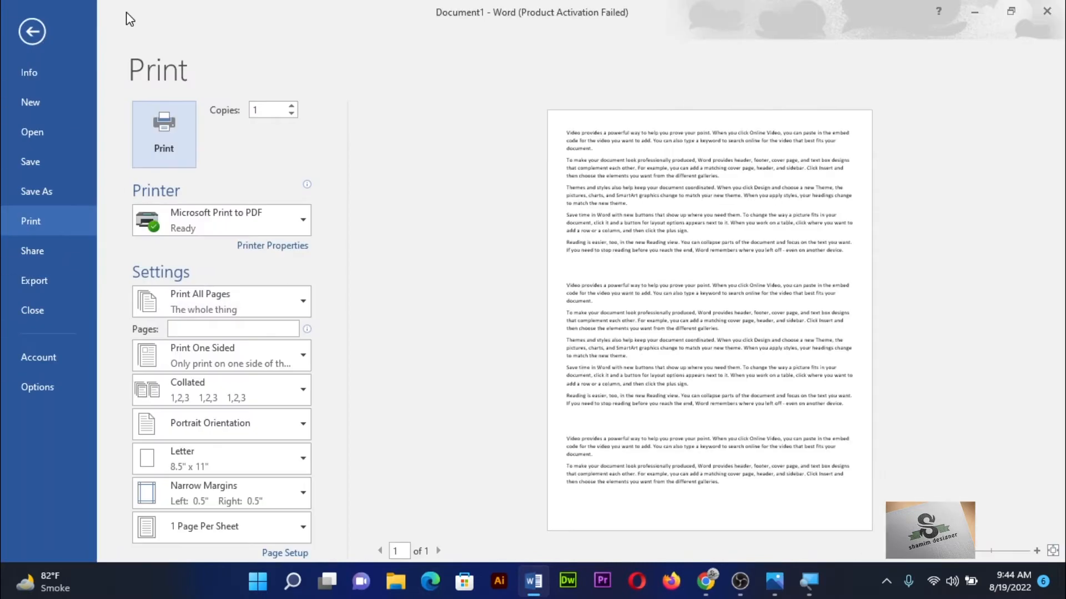
click(33, 33)
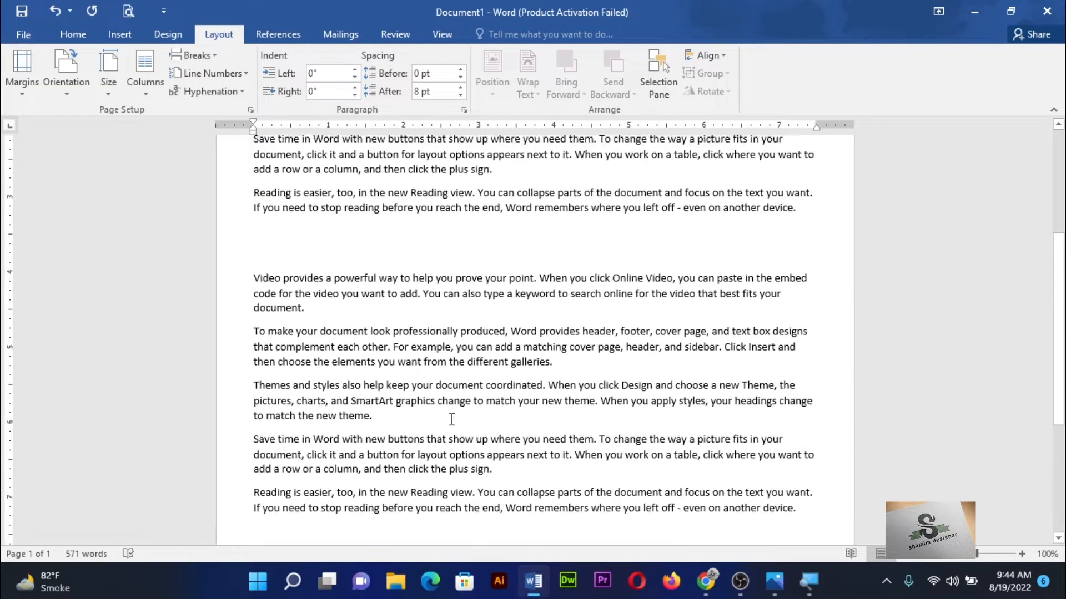
Copy the last paragraph, starting "To make your document look professionally produced", and paste it at the end of the document
scroll(452, 419, up, 5)
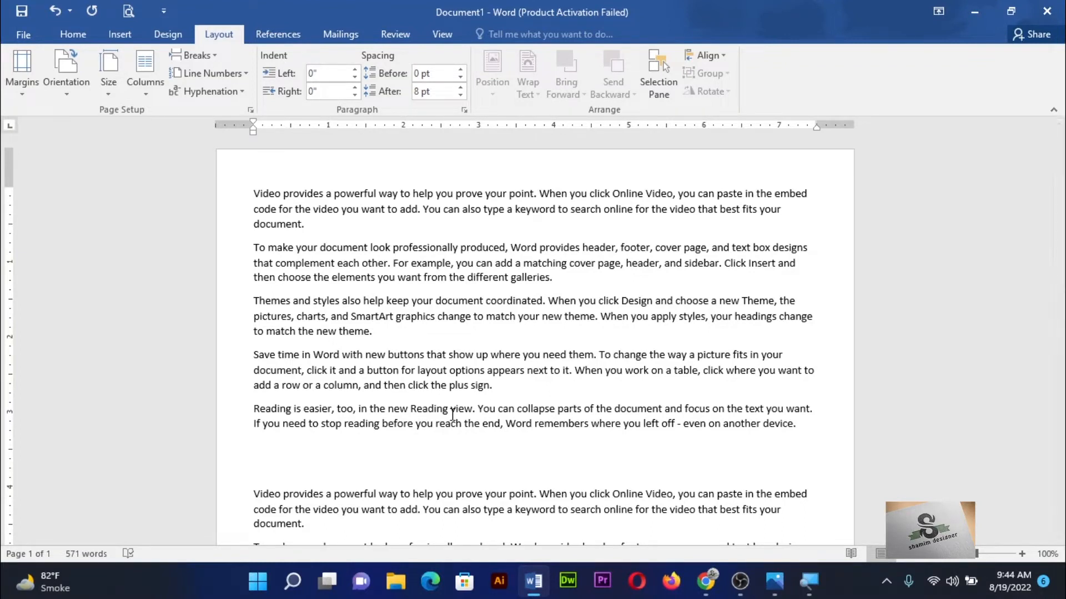
scroll(579, 422, down, 8)
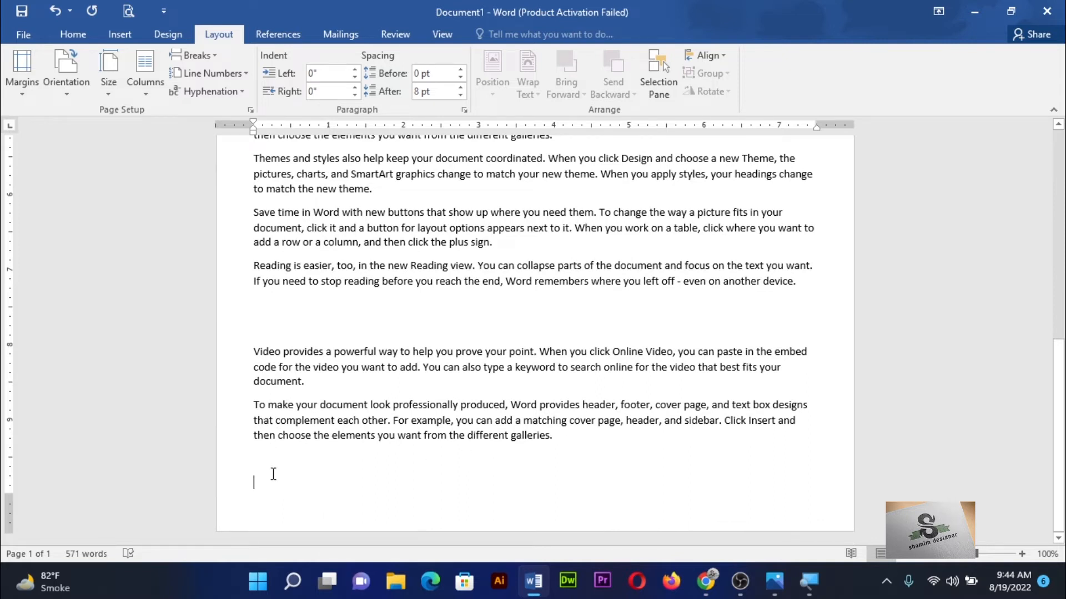
drag(255, 408, 579, 442)
key(ctrl+c)
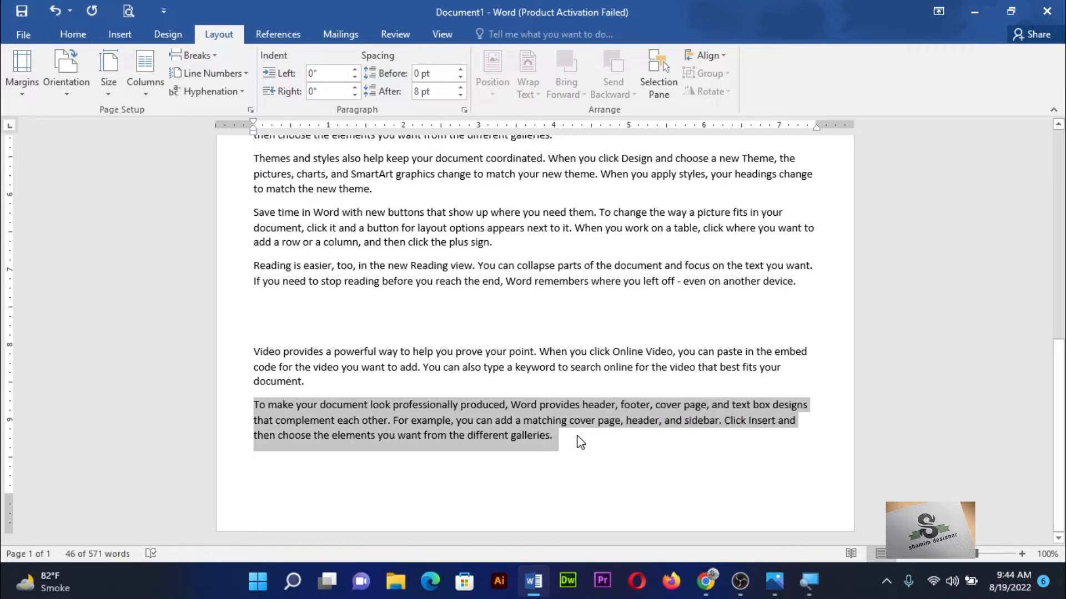
click(580, 443)
key(ctrl+v)
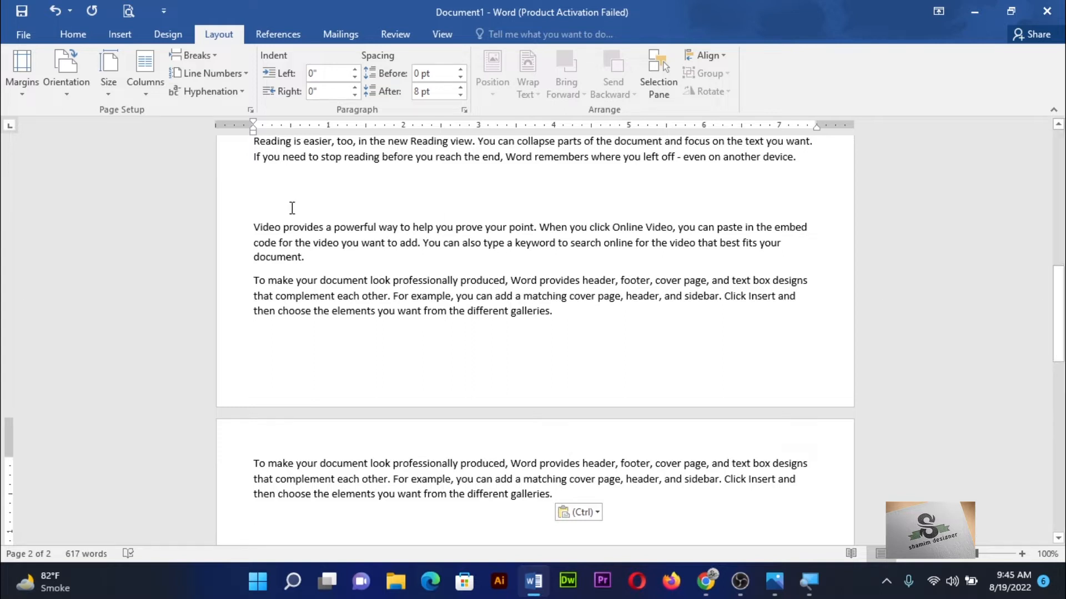
Delete the two empty lines above the last "Video provides a powerful way" paragraph near the end of page one
click(275, 201)
key(BackSpace)
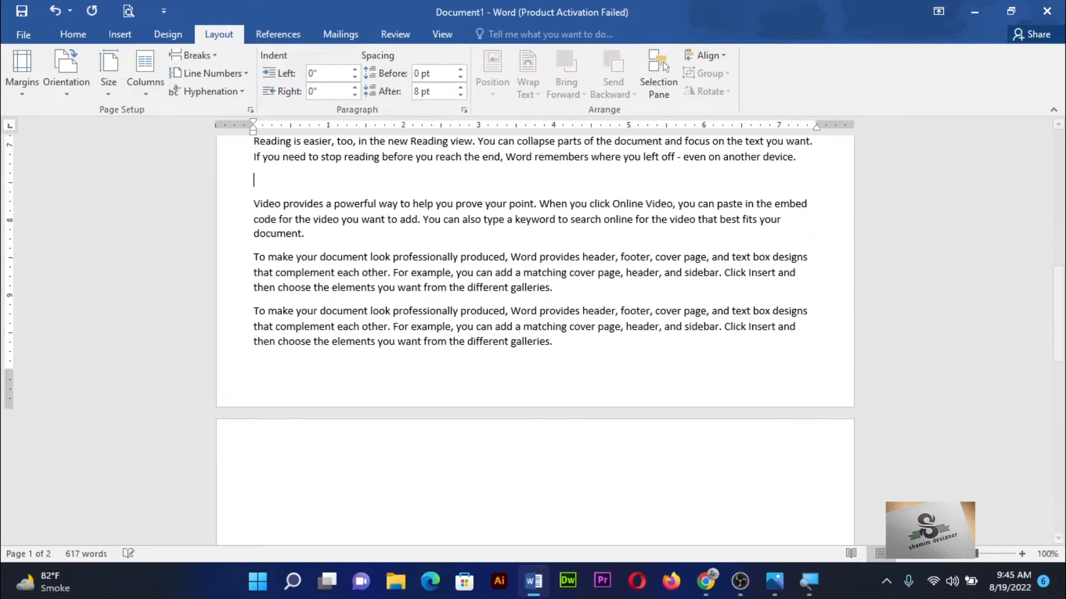
key(BackSpace)
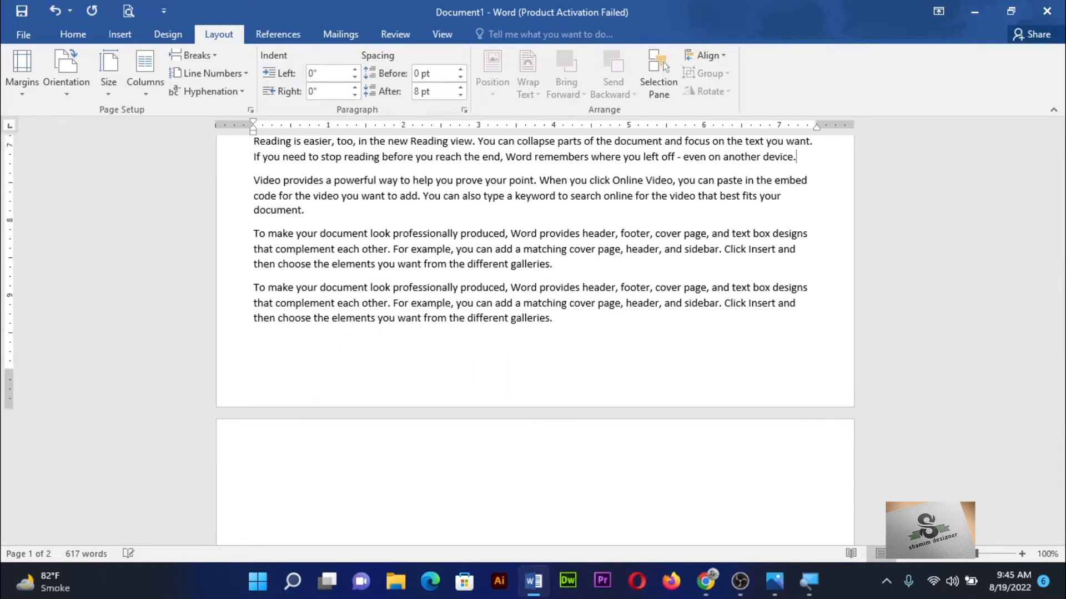
Paste the copied paragraph twice at the end of the text, the second time as a new paragraph
click(596, 327)
key(ctrl+v)
key(Return)
key(ctrl+v)
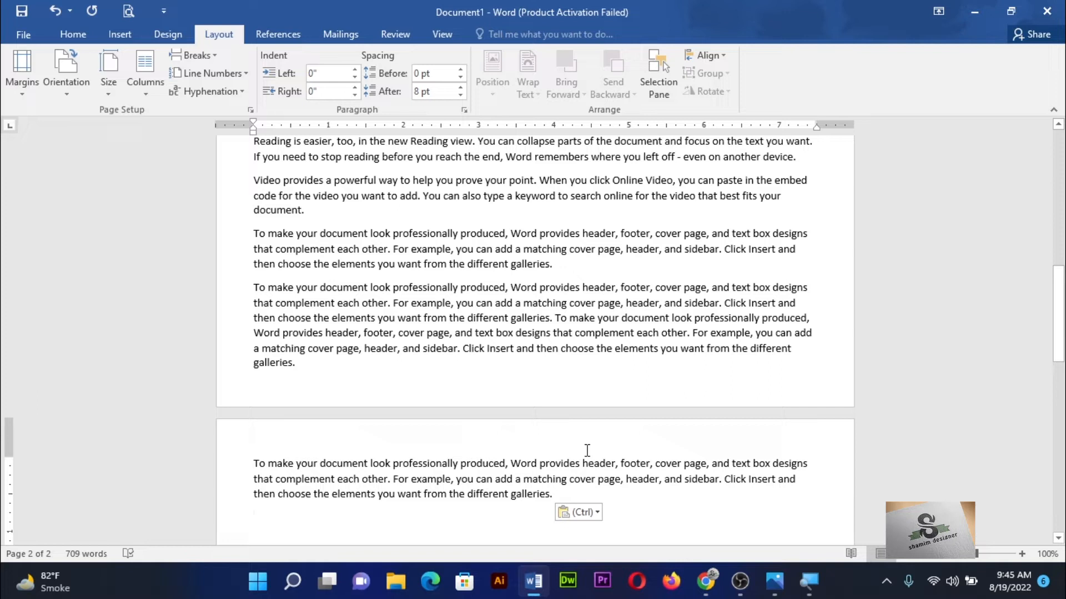
Set custom page margins of 0.3" at the top, bottom, left and right for the whole document
click(24, 97)
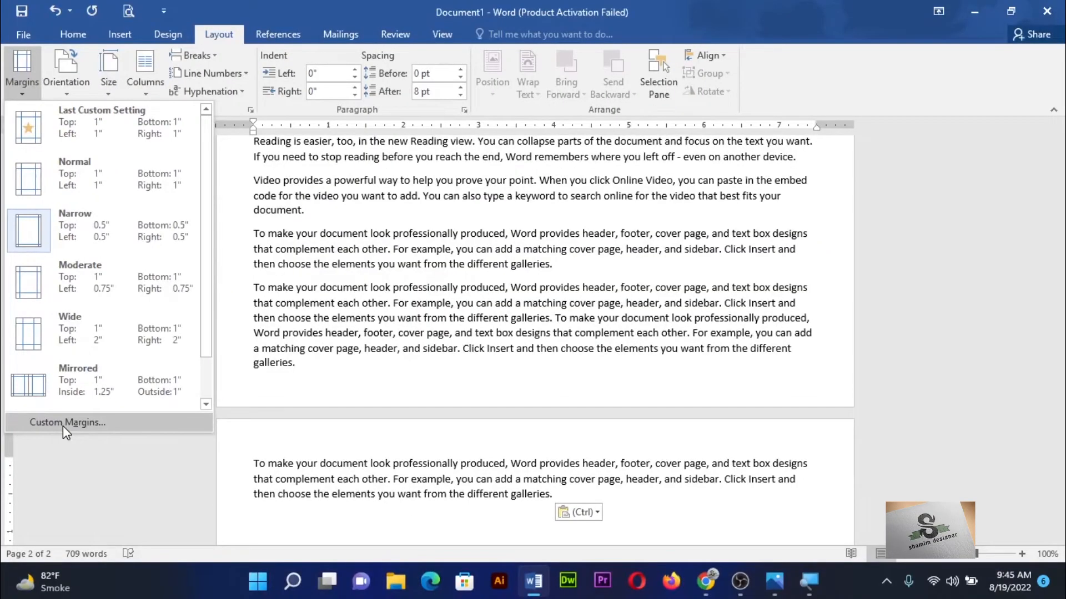
click(62, 425)
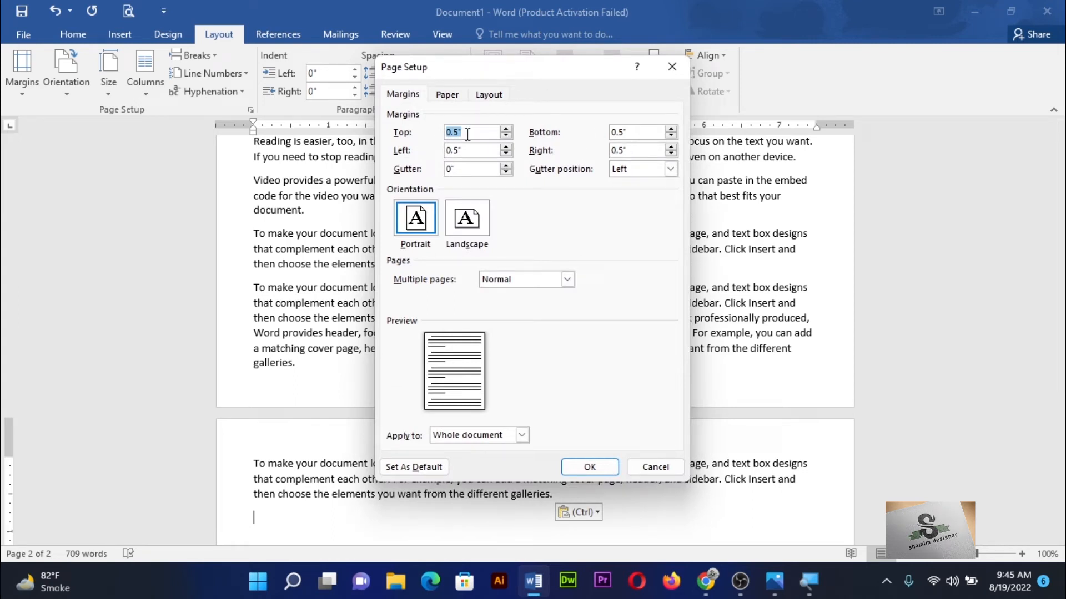
click(506, 137)
click(506, 137)
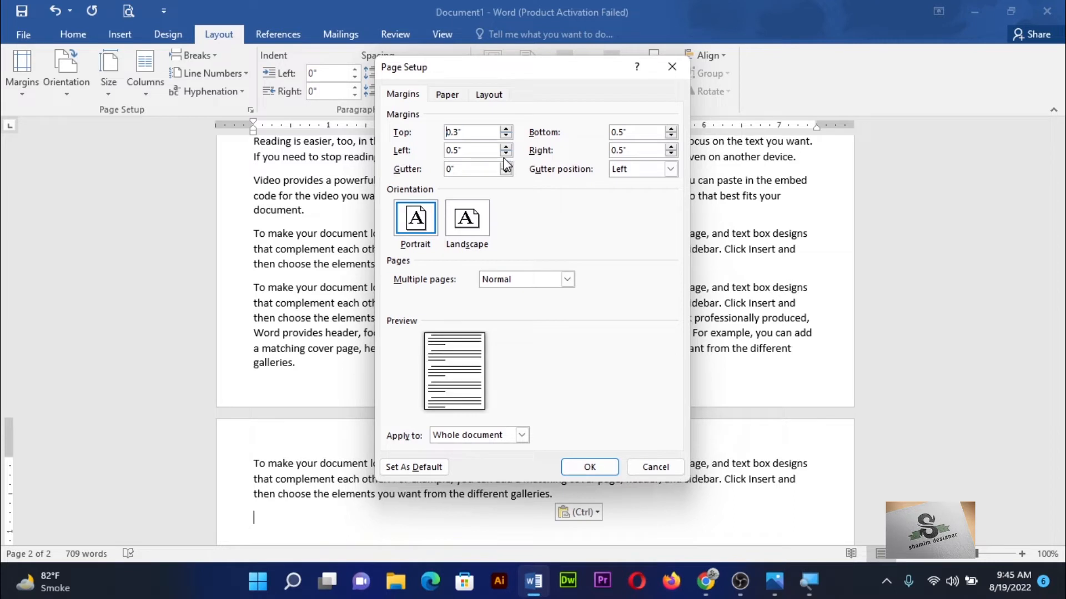
click(506, 155)
click(676, 136)
click(671, 136)
click(587, 469)
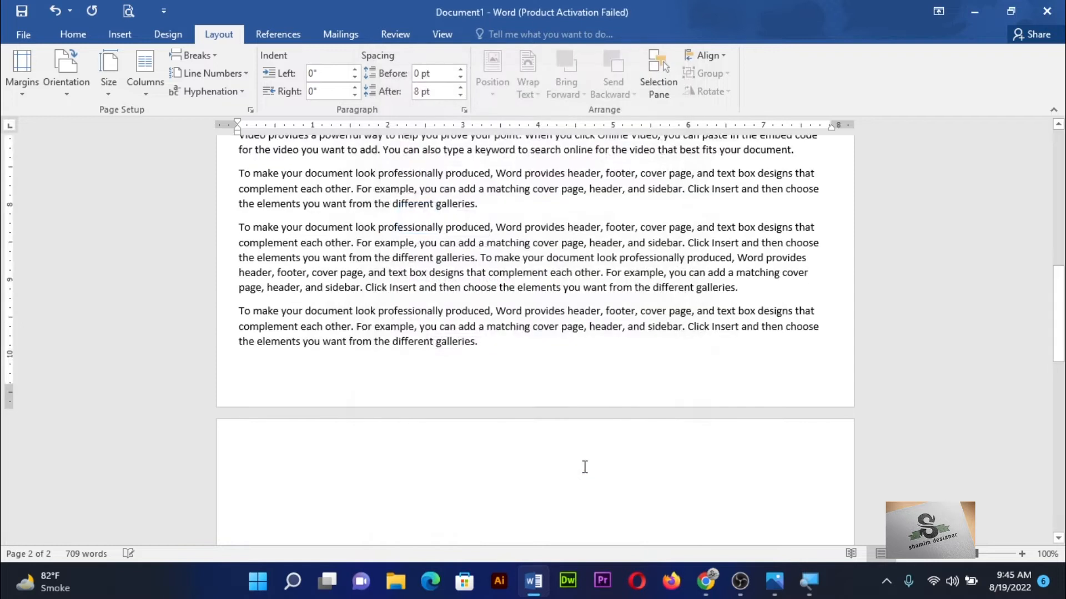
Examine the document with its new 0.3" margins and open the print preview briefly
scroll(581, 433, up, 5)
scroll(581, 410, up, 3)
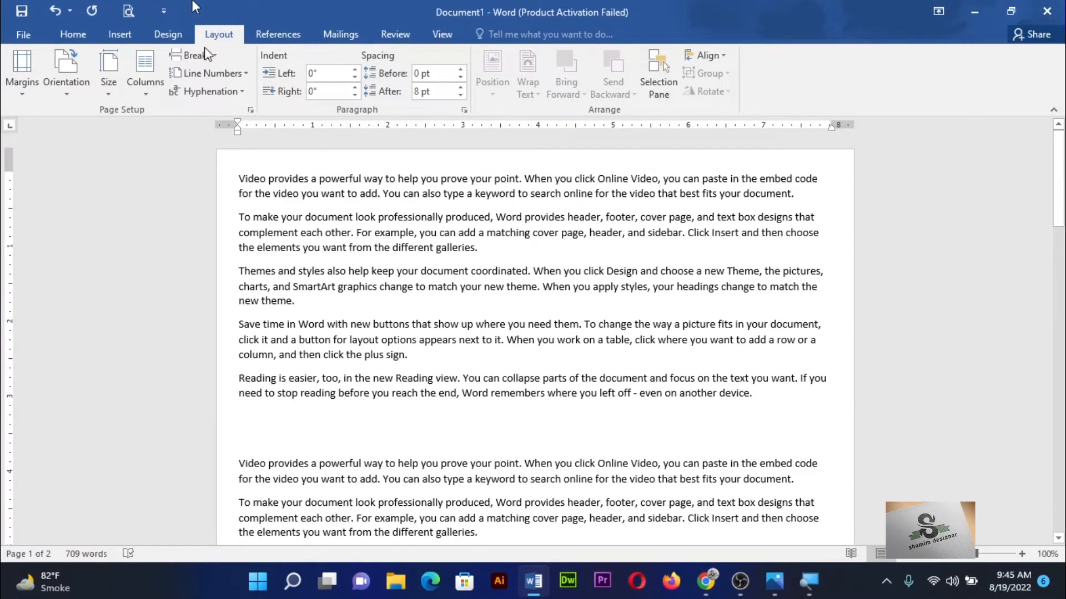
scroll(249, 228, down, 4)
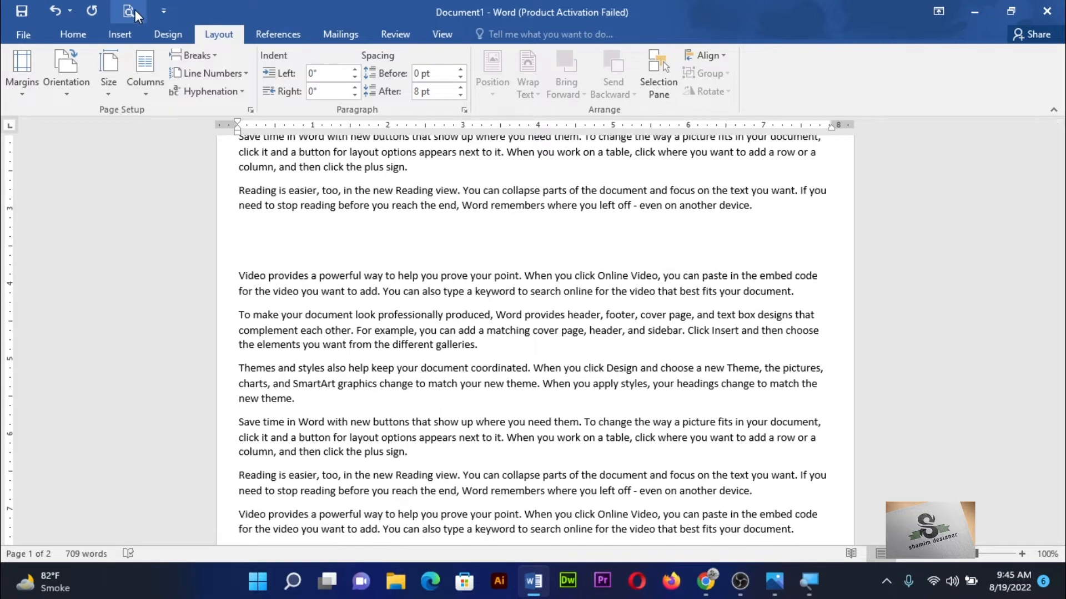
click(134, 10)
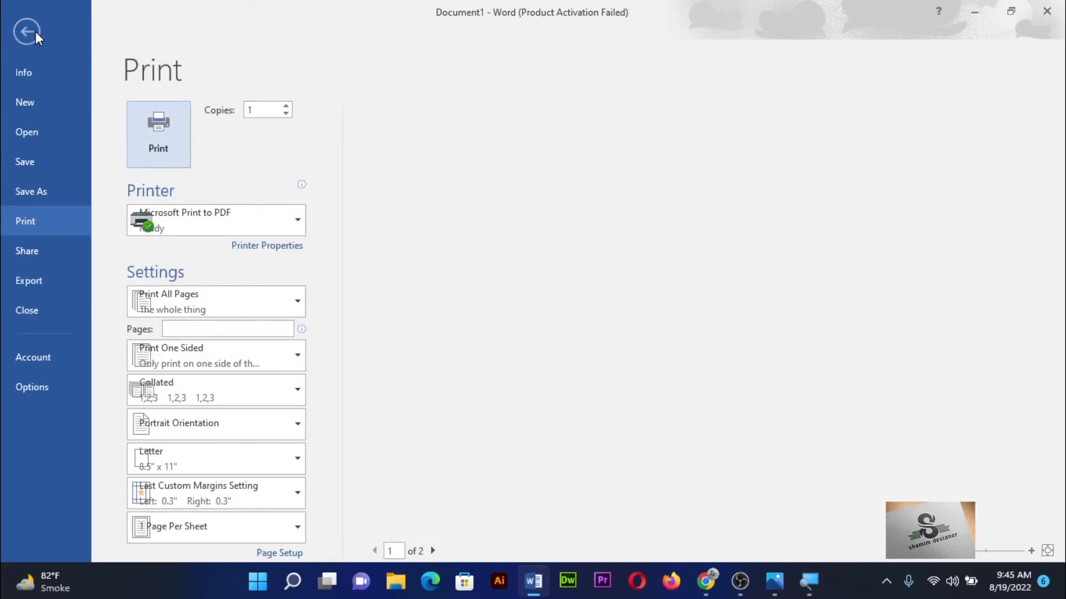
click(36, 31)
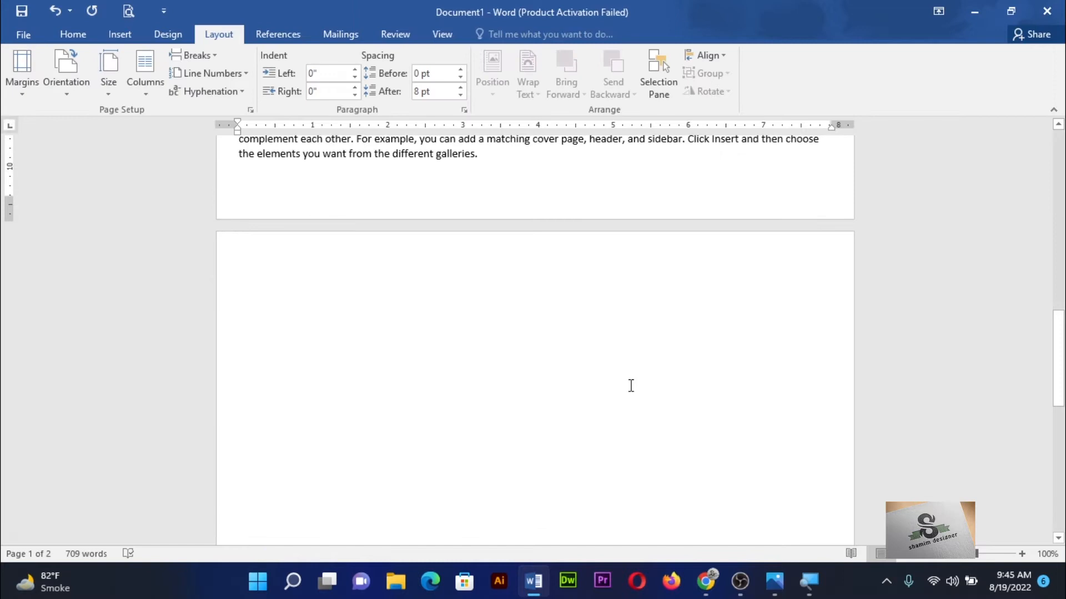
Delete the two empty lines after the first "Reading is easier" paragraph on page one
scroll(640, 383, up, 5)
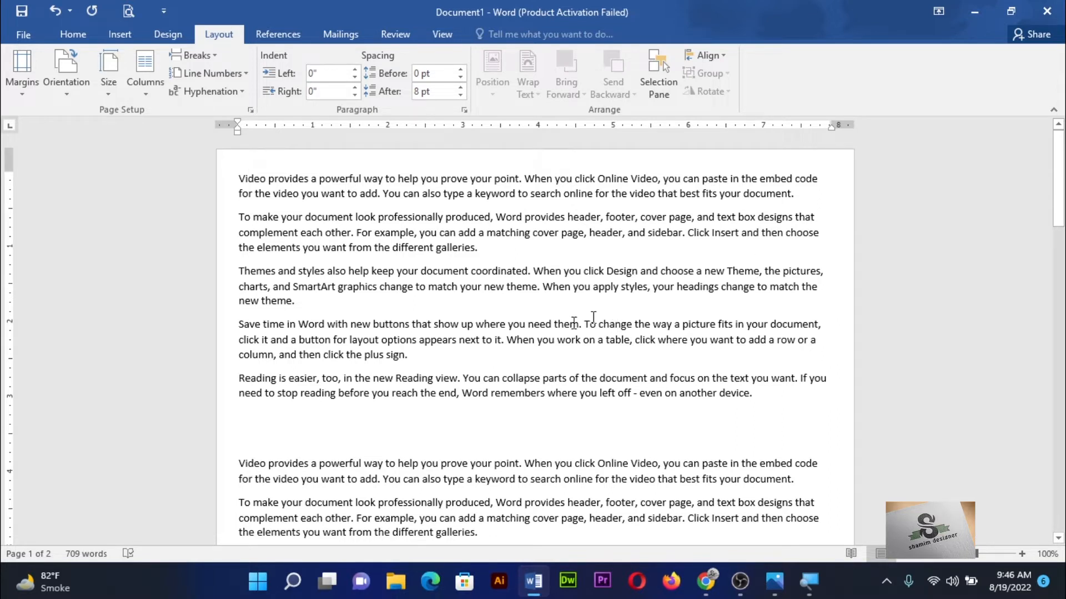
click(273, 436)
key(BackSpace)
key(BackSpace)
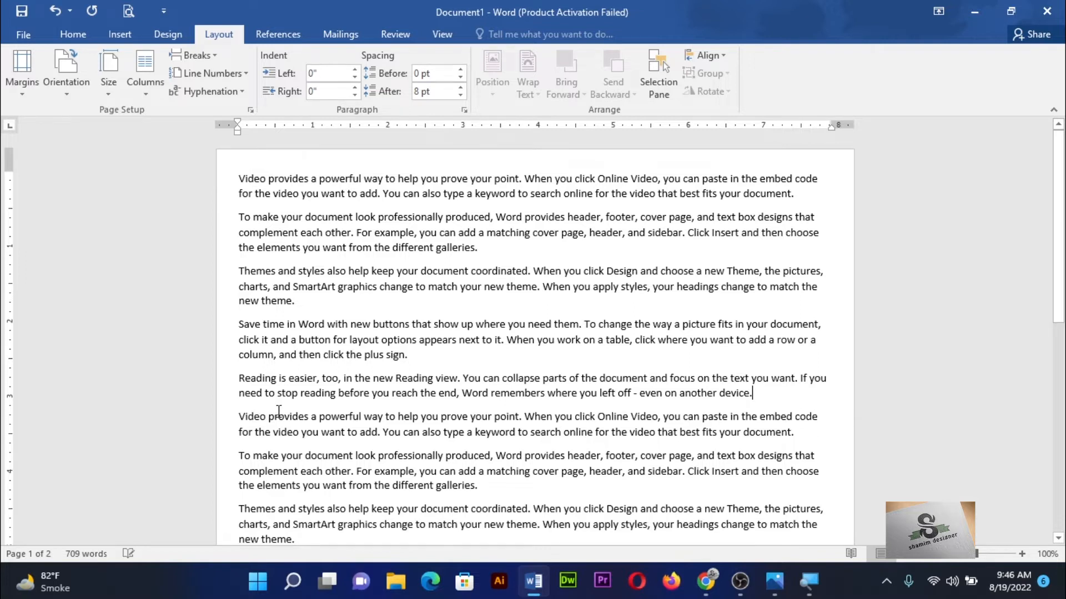
Justify all the text in the document and check the result down to the end of the page
key(ctrl+a)
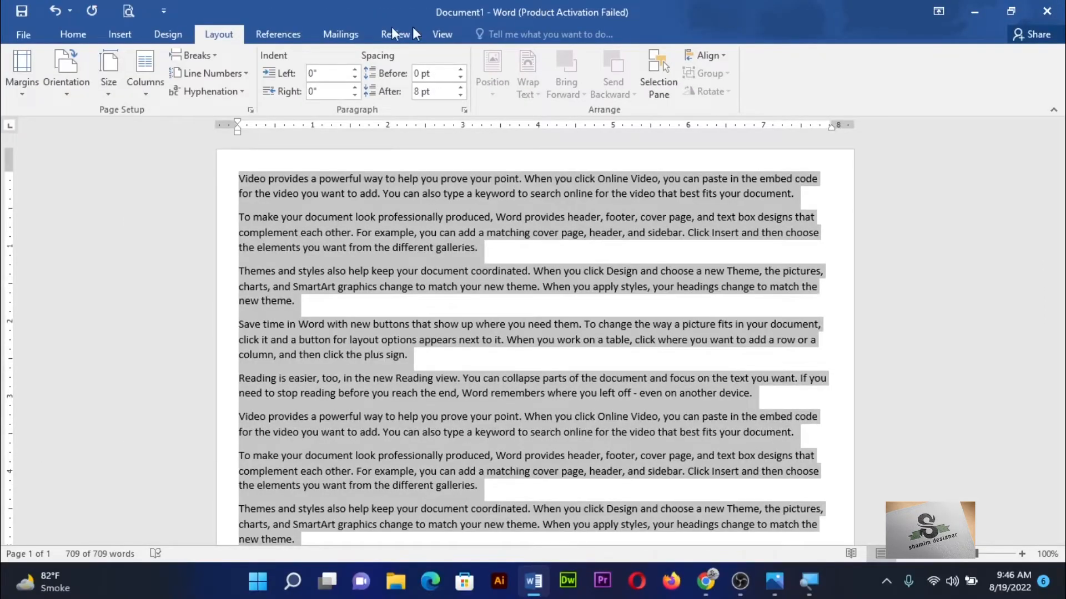
click(87, 36)
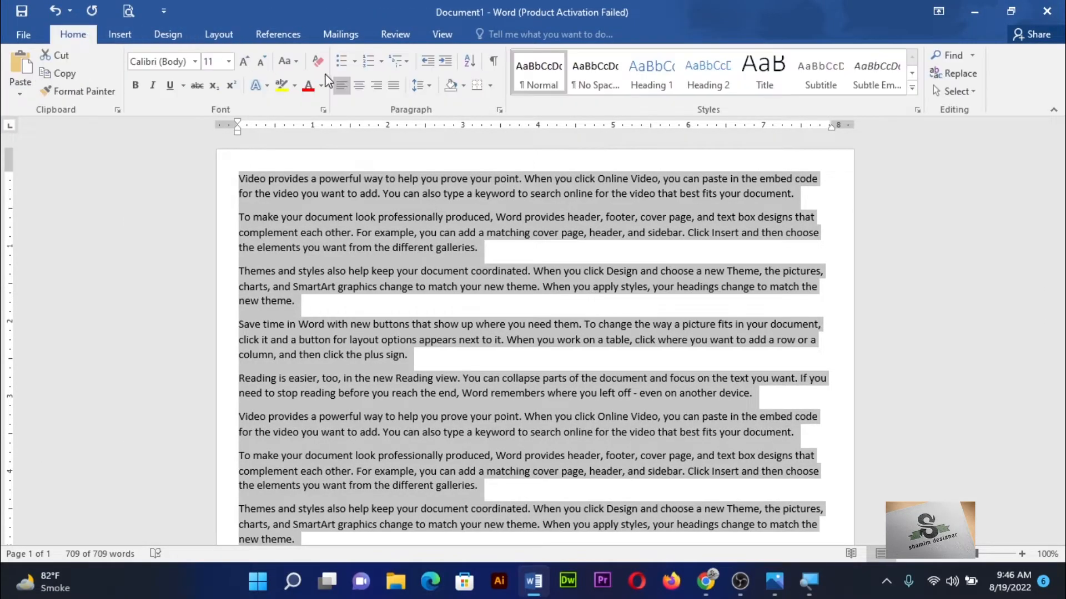
click(395, 88)
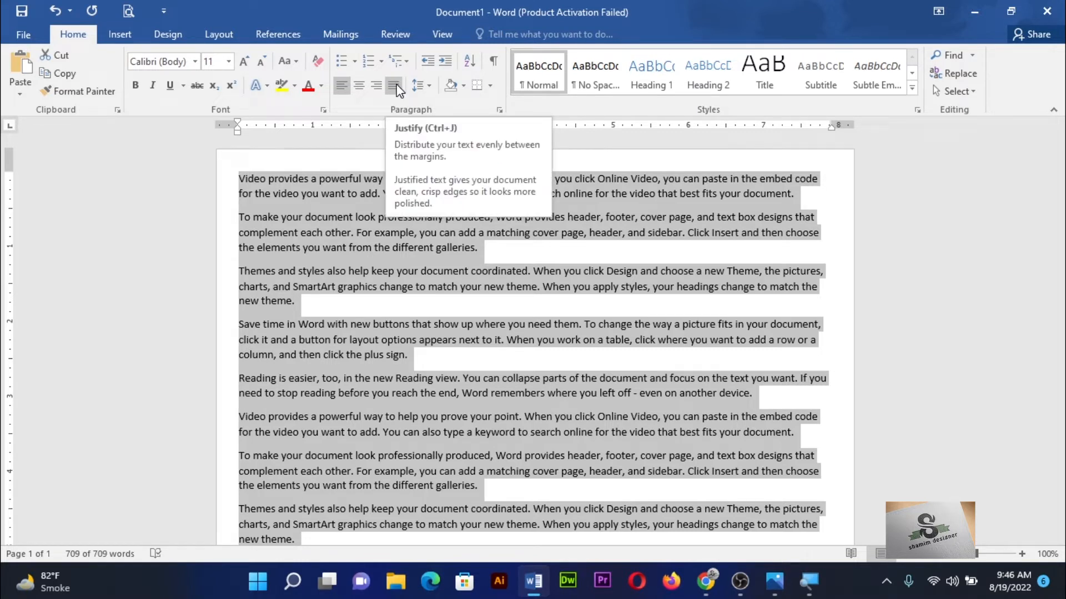
click(395, 86)
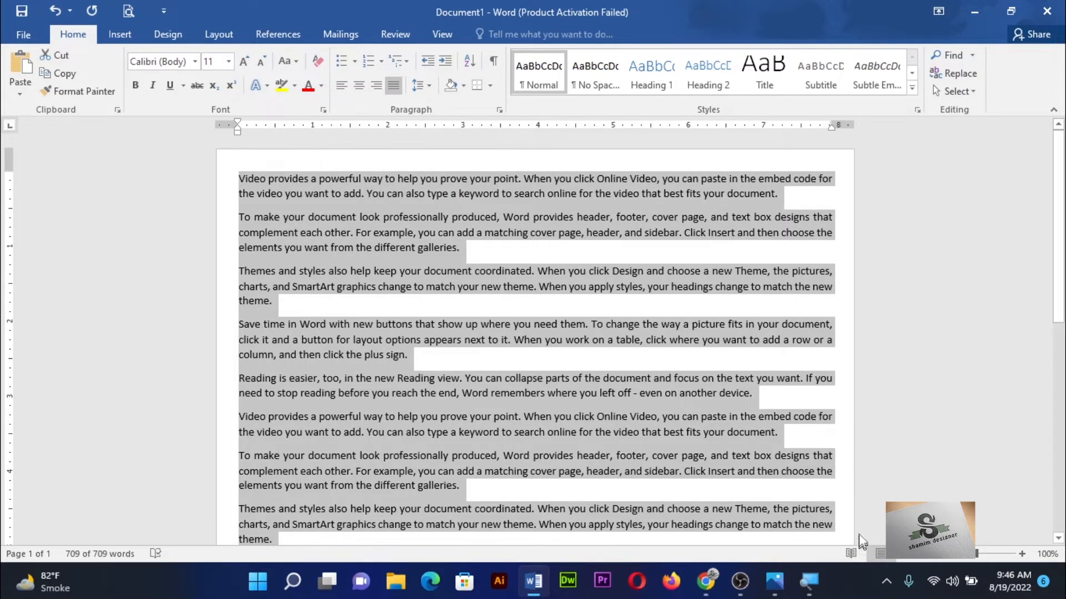
scroll(847, 471, down, 12)
scroll(845, 461, down, 1)
scroll(845, 444, up, 5)
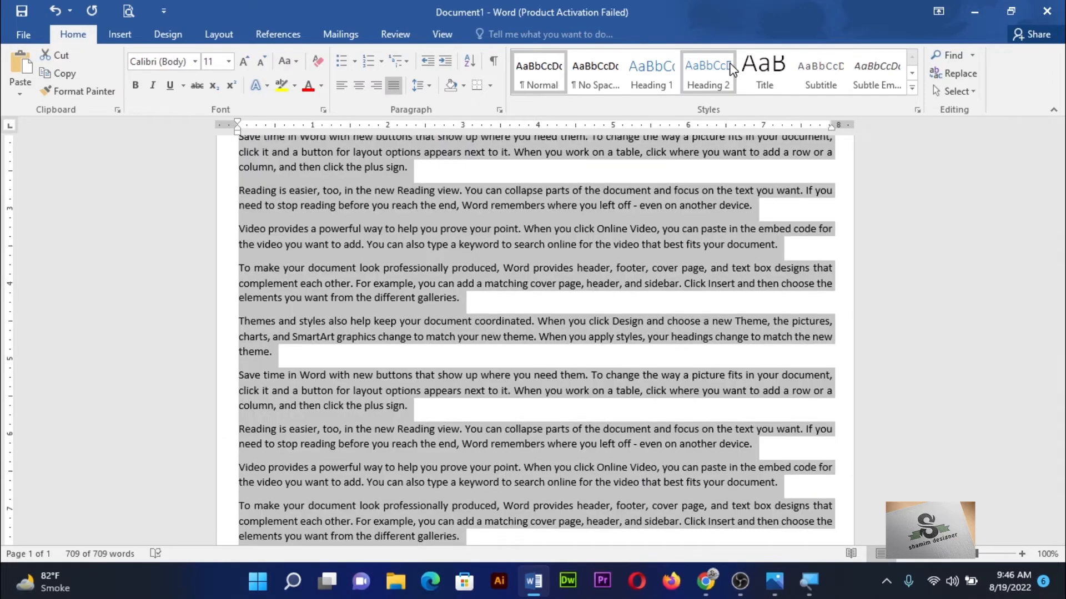
Copy the whole document text and paste it repeatedly until the document reaches 15 pages
key(ctrl+v)
key(ctrl+v)
key(ctrl+v)
key(ctrl+v)
key(ctrl+v)
key(ctrl+v)
key(ctrl+v)
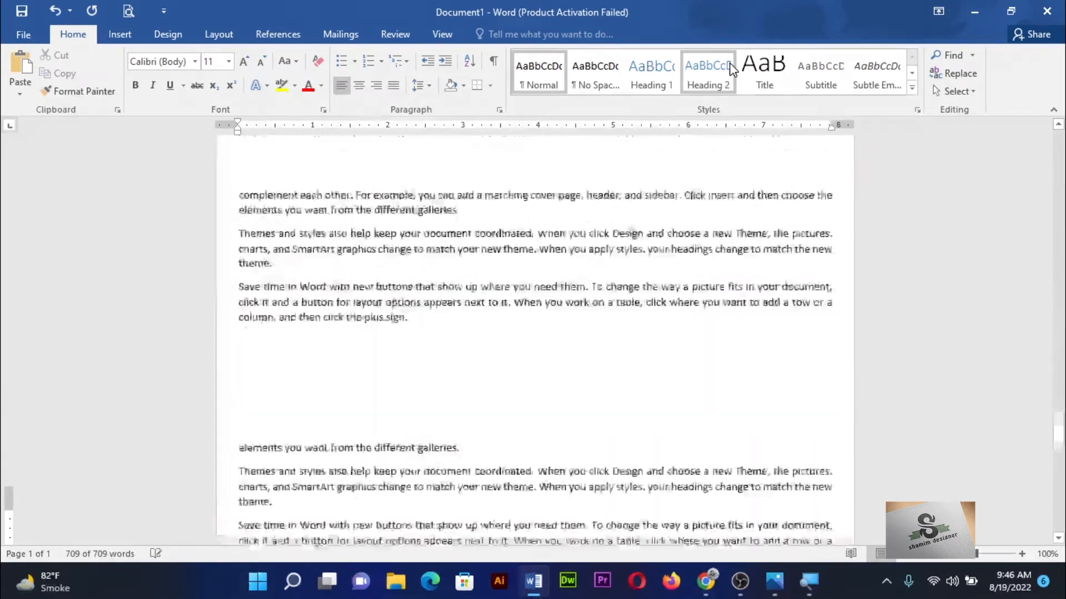
key(ctrl+v)
key(ctrl+v)
key(ctrl+v)
key(ctrl+v)
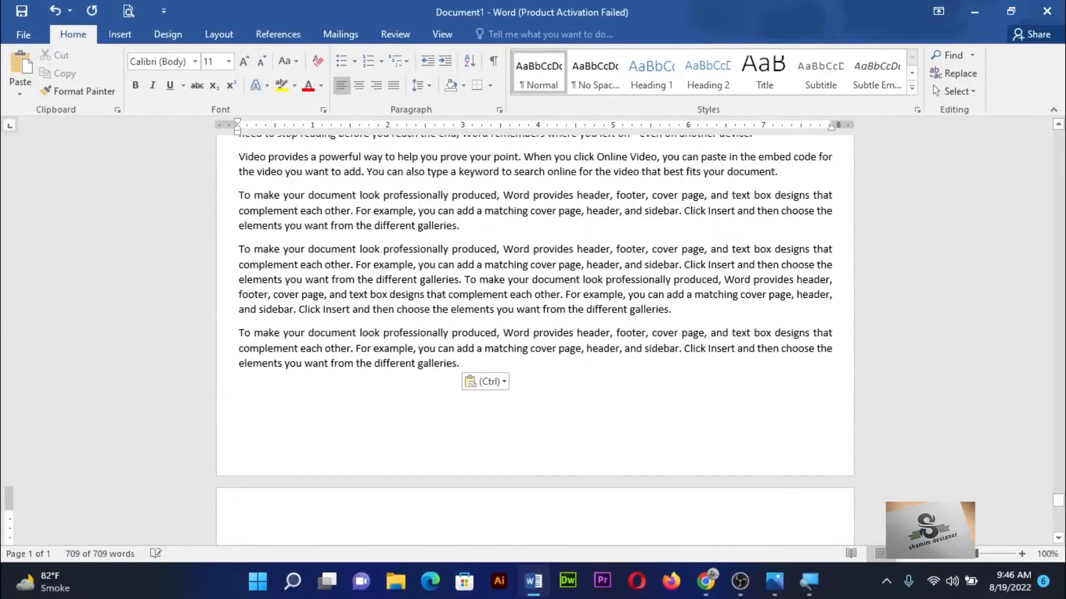
ctrl+scroll(945, 557, down, 7)
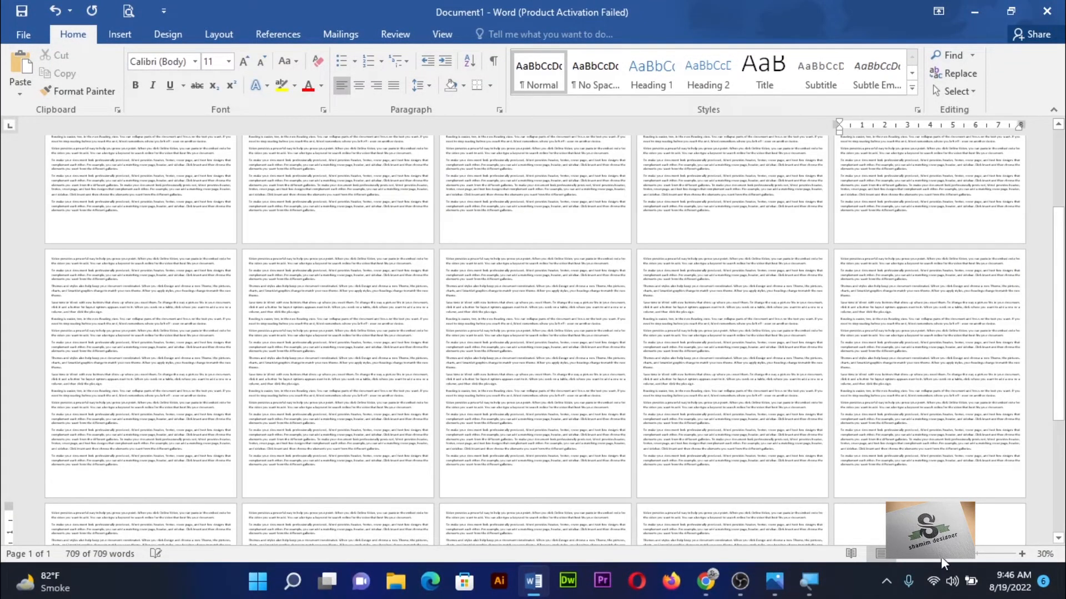
ctrl+scroll(937, 555, down, 1)
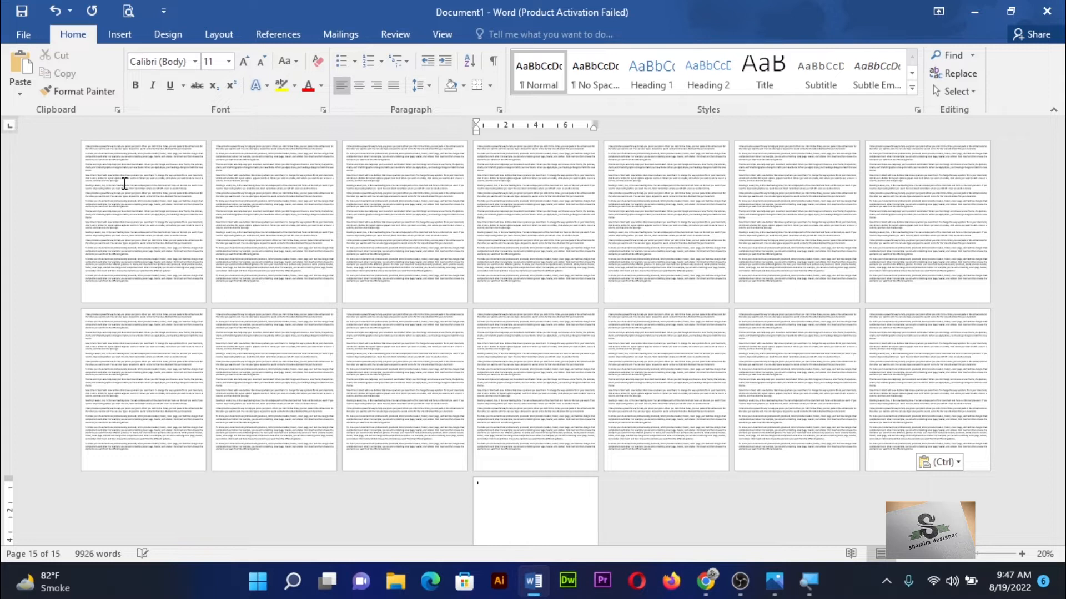
Set a 0.6" gutter at the left position for the whole document in the custom margins
click(216, 42)
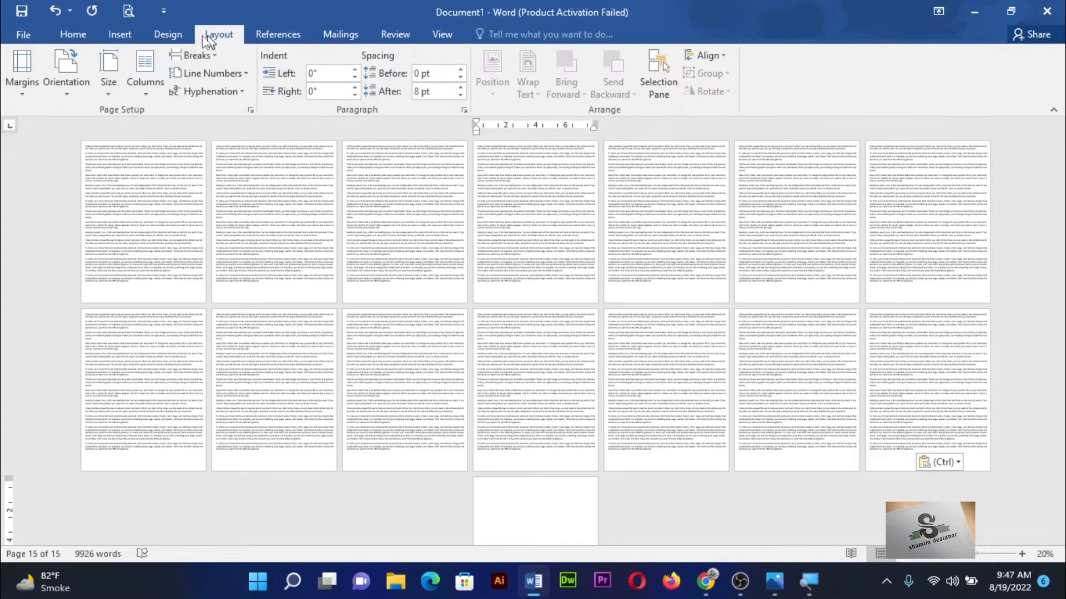
click(19, 92)
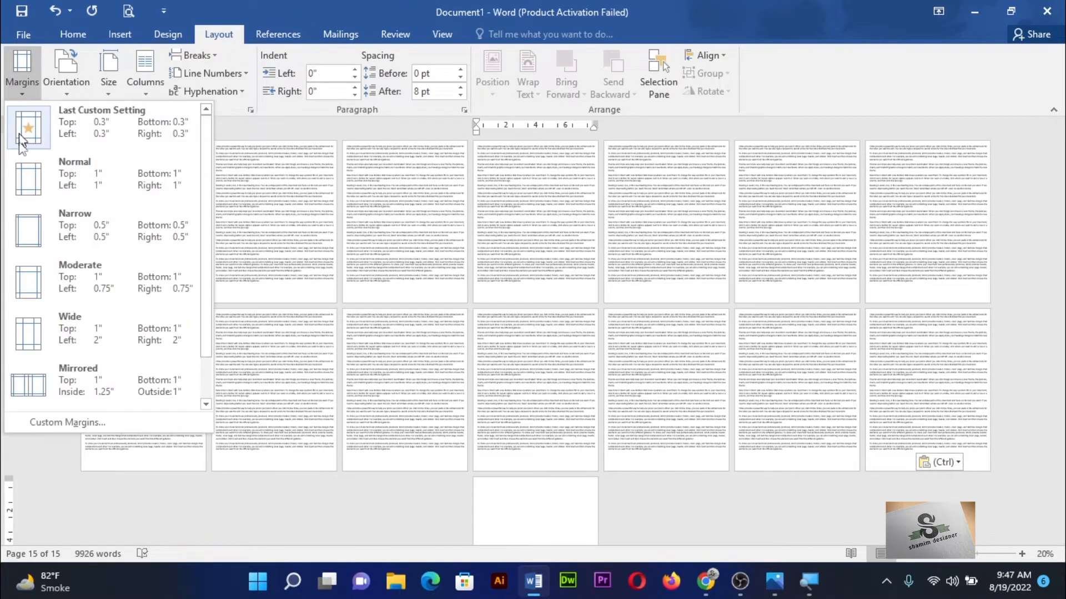
click(48, 423)
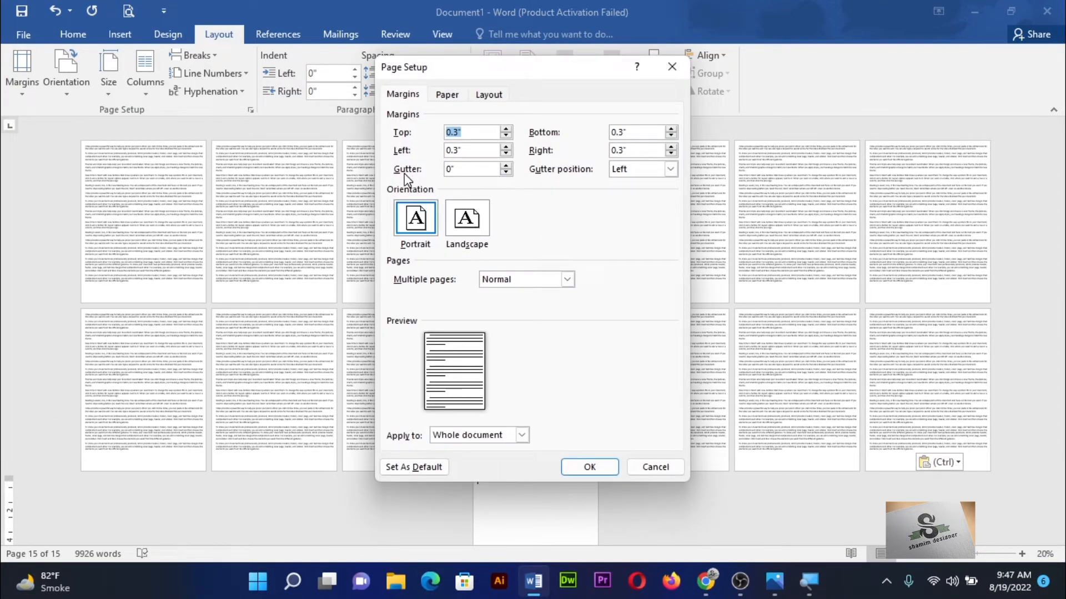
click(671, 170)
click(672, 175)
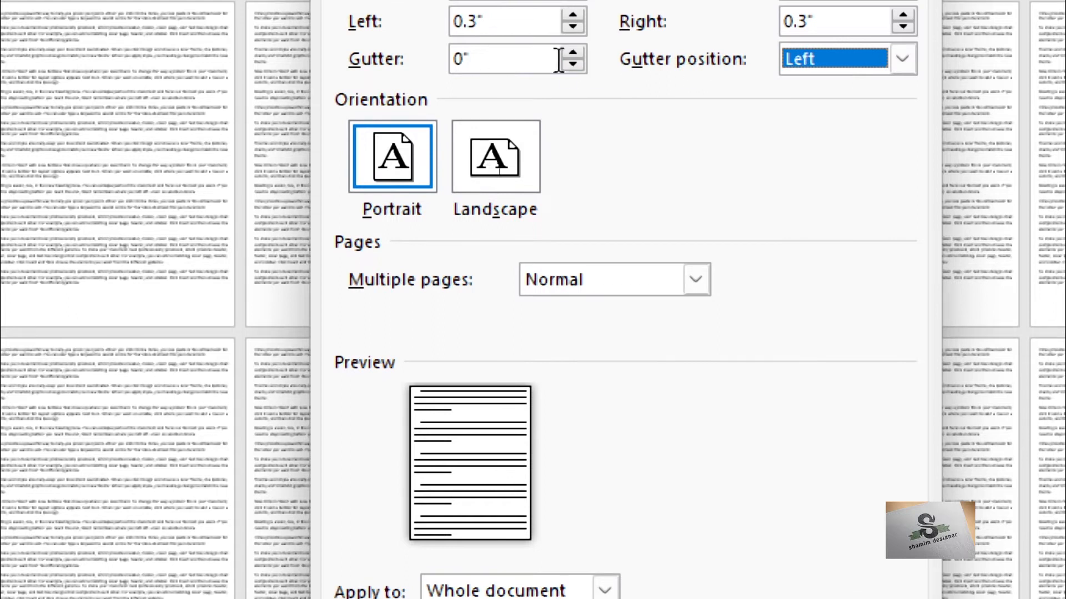
click(574, 48)
click(574, 48)
click(574, 48)
click(574, 48)
click(574, 49)
click(574, 49)
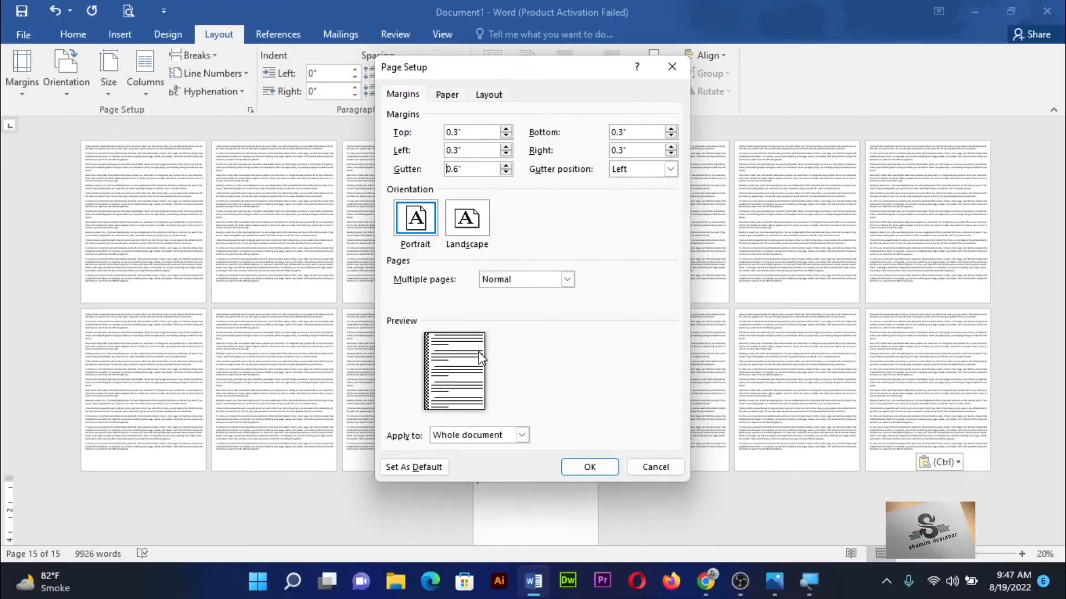
click(577, 467)
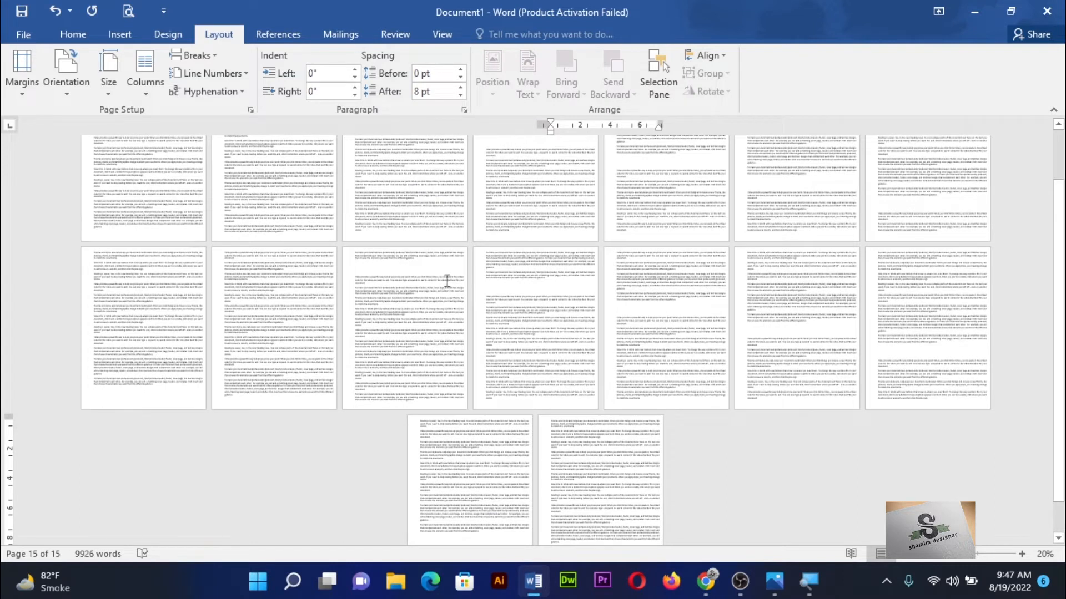
Examine the gutter's effect across all pages, and view the first pages at 50% zoom
drag(1058, 247, 1026, 138)
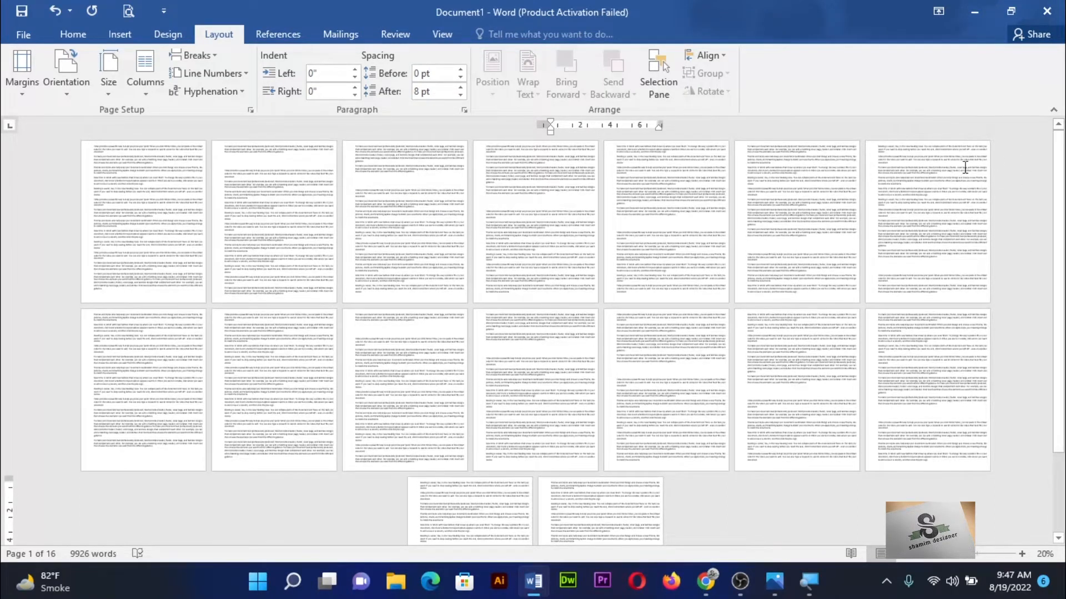
drag(1059, 275, 1059, 177)
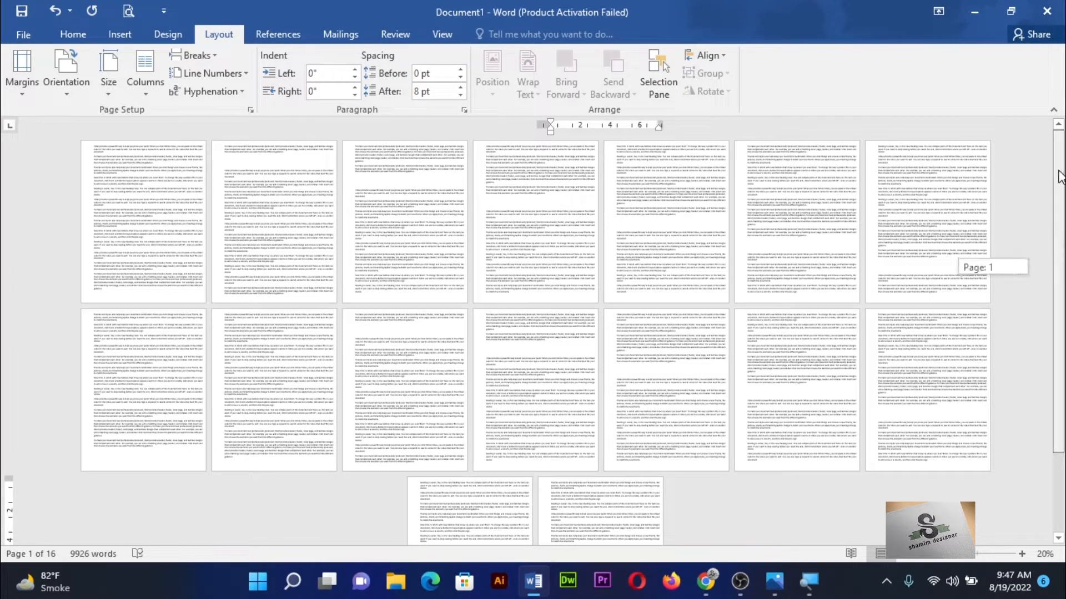
click(1023, 554)
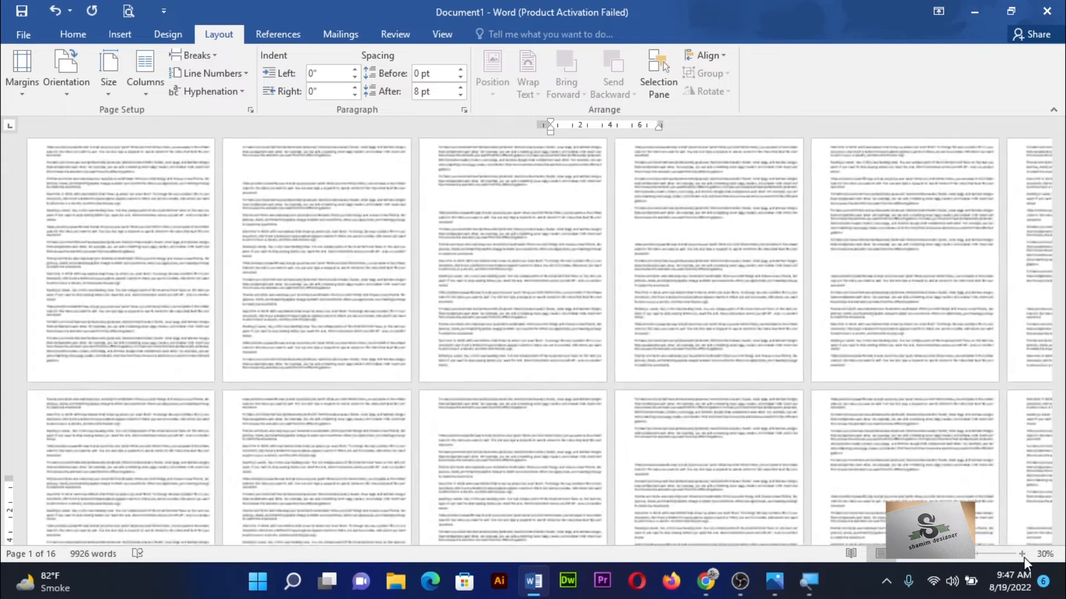
click(1022, 554)
click(1022, 555)
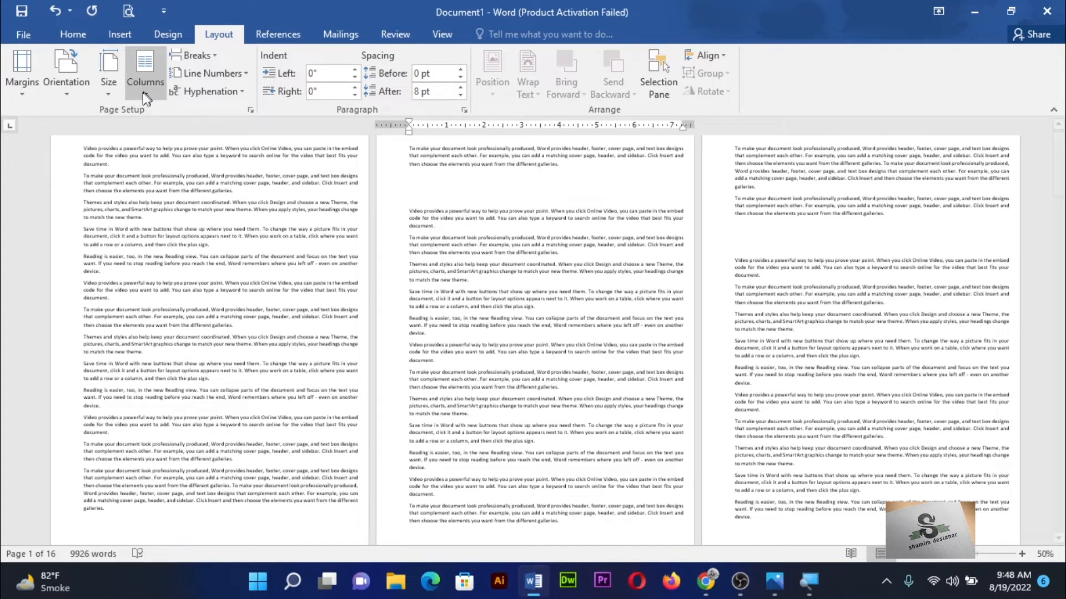
click(108, 93)
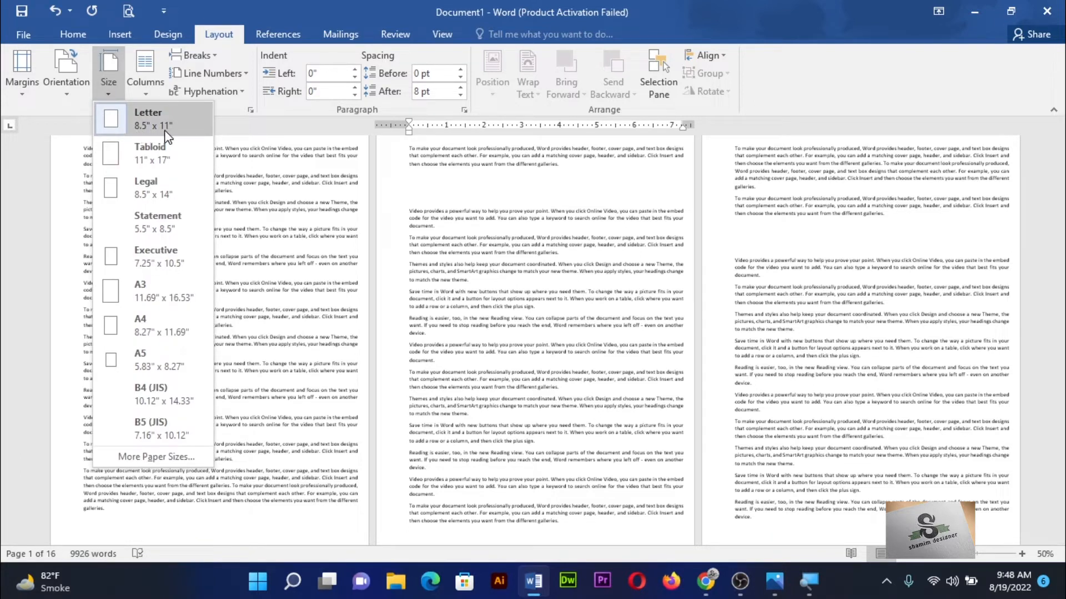
click(108, 95)
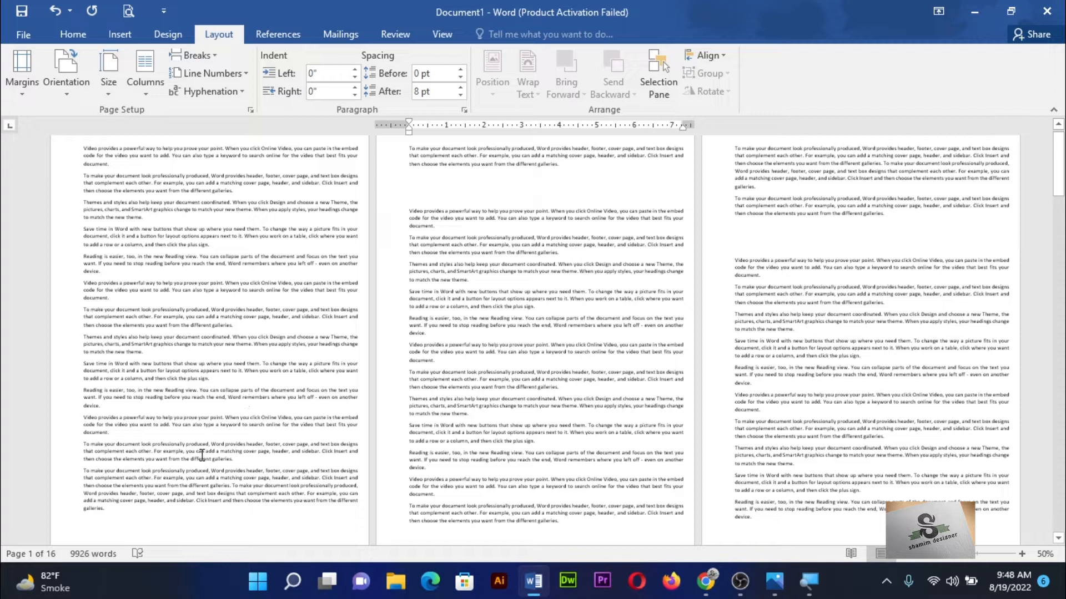
Apply the Wide margins preset to the document and view its effect on the last pages
click(25, 98)
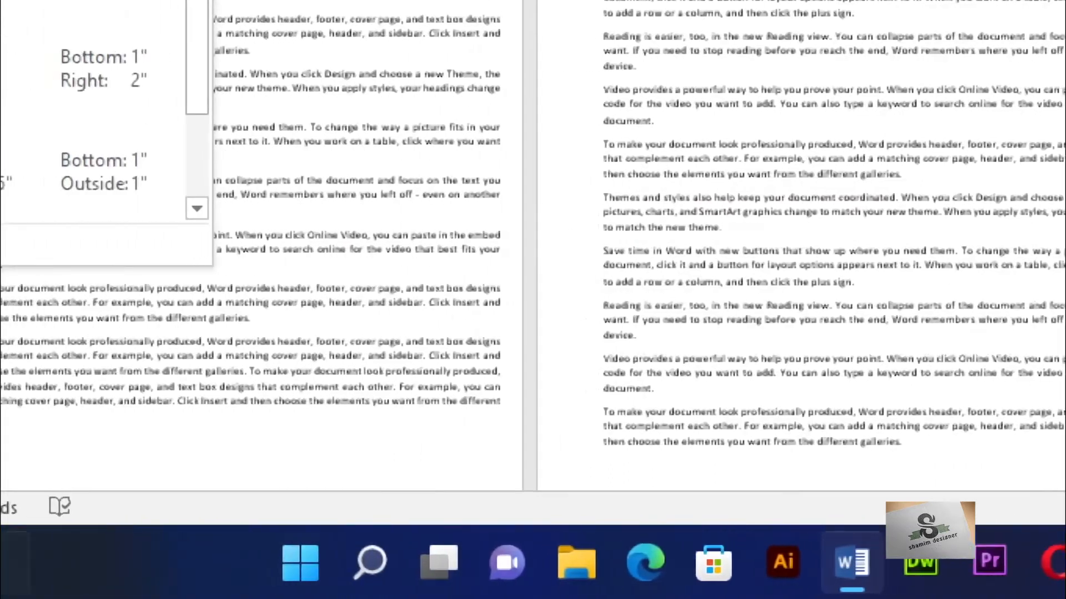
mouse_move(3, 587)
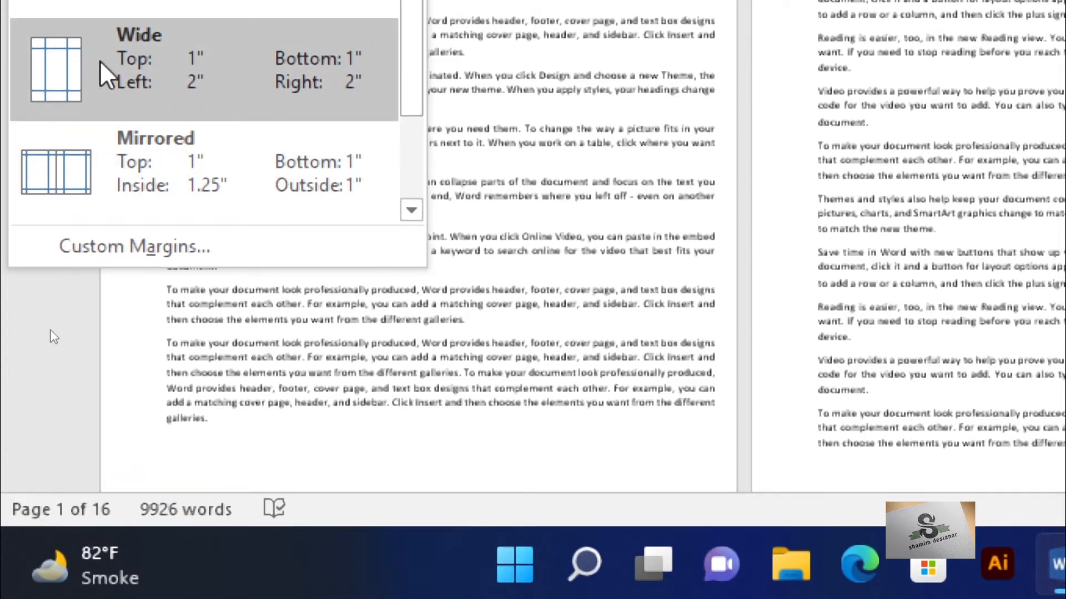
click(98, 59)
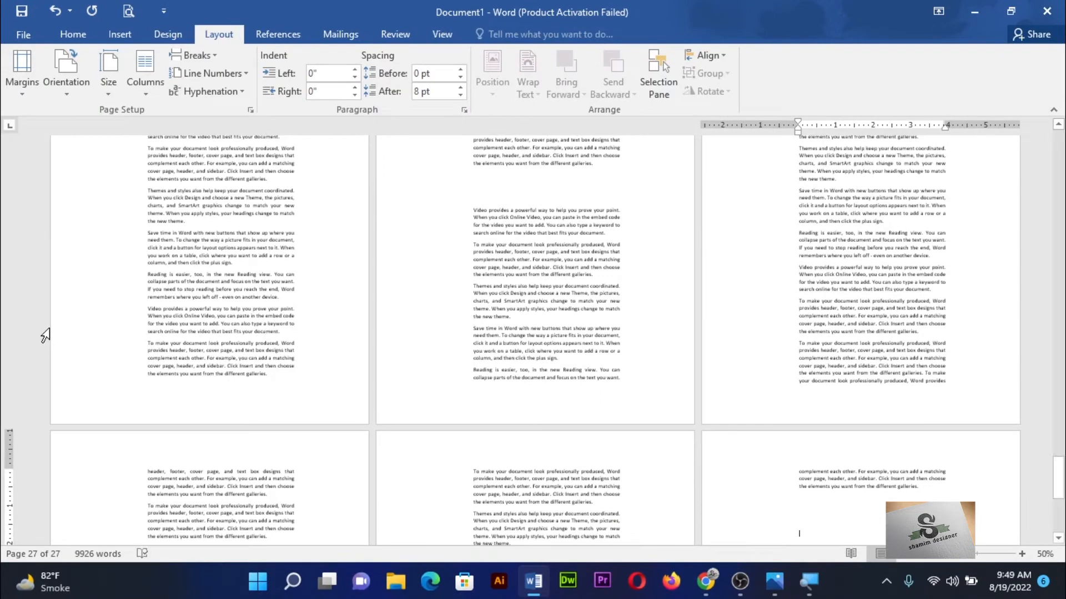
scroll(475, 350, down, 5)
scroll(475, 350, down, 1)
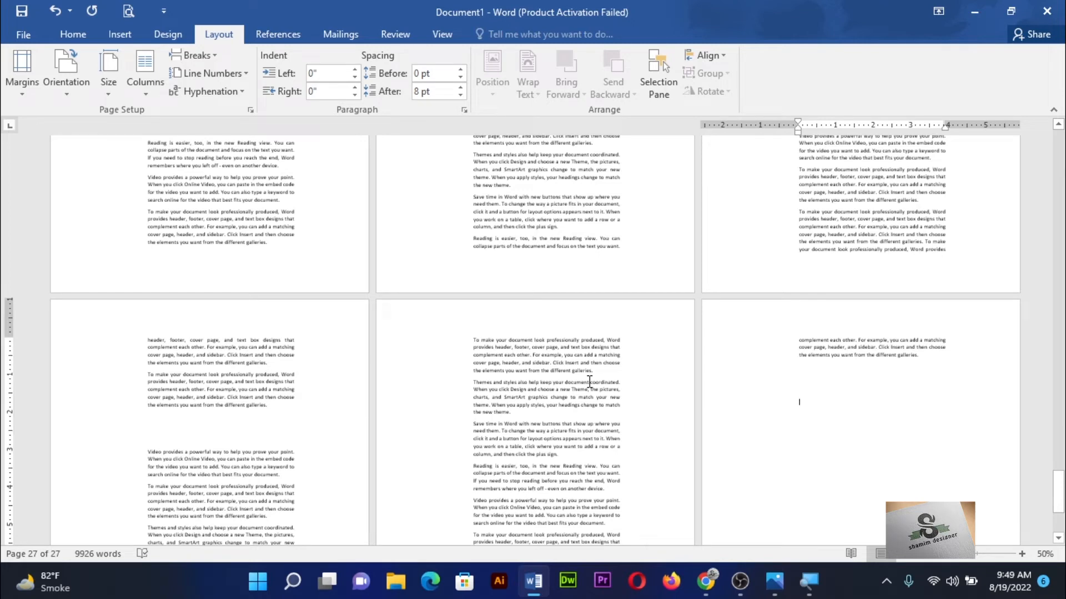
Undo the Wide margins and return to the beginning of the document, placing the cursor in the first page's text
key(ctrl+z)
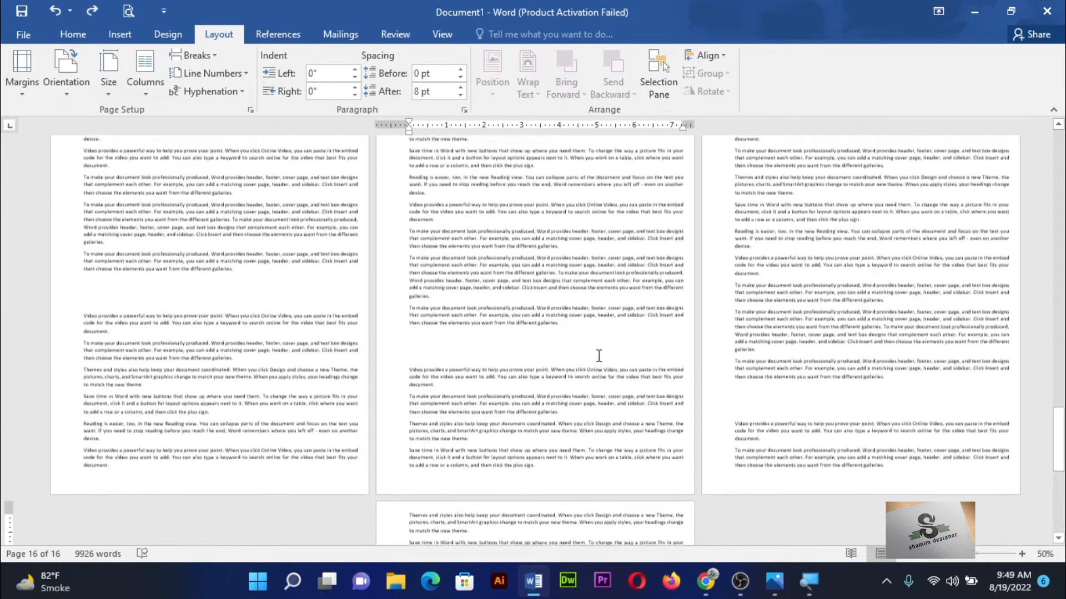
scroll(598, 356, up, 15)
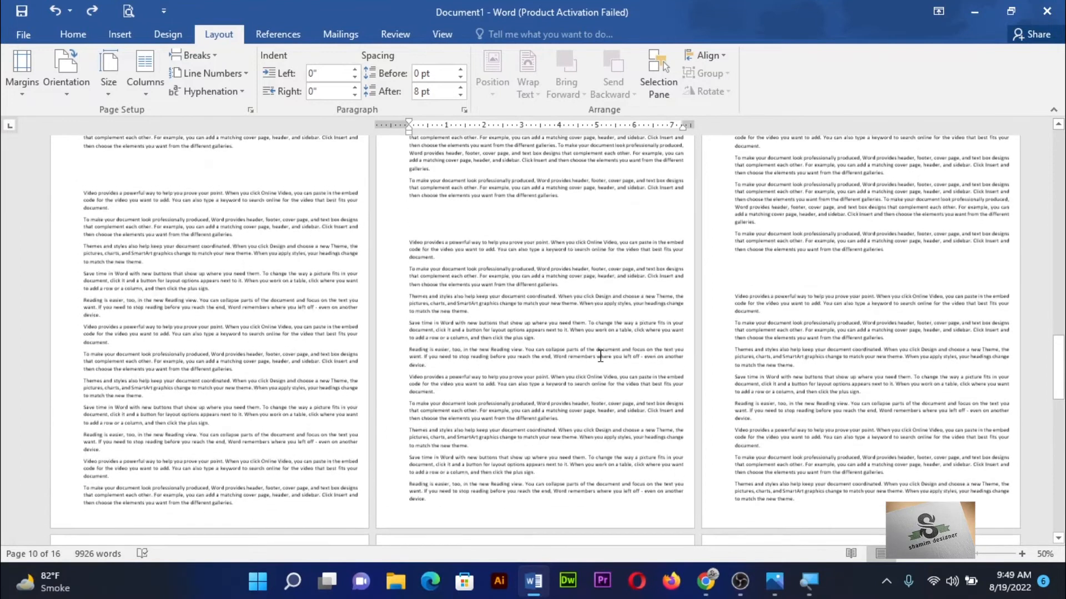
scroll(600, 356, up, 10)
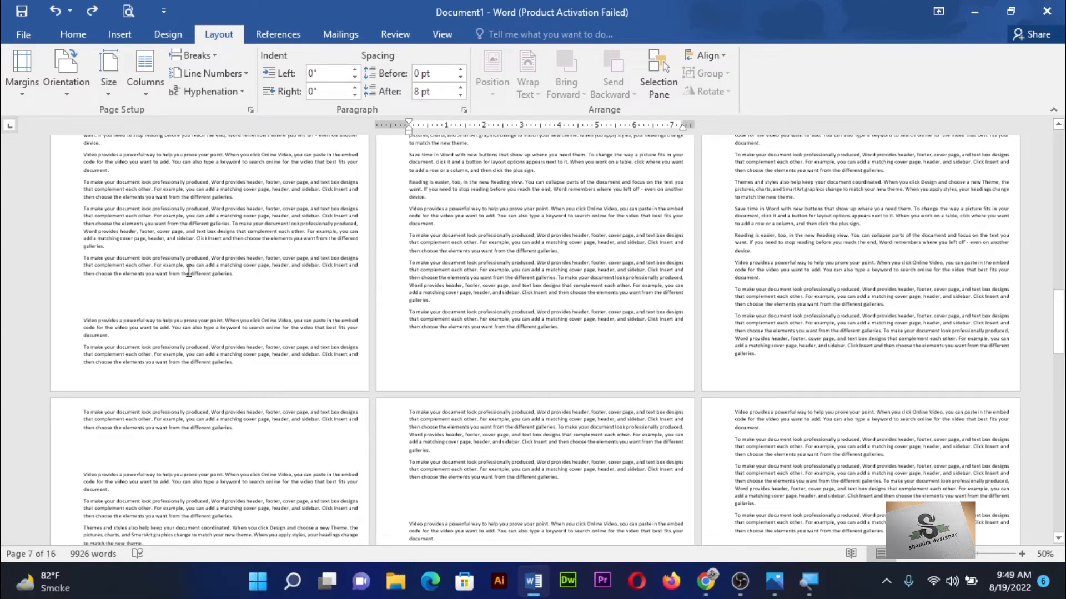
drag(1060, 308, 820, 72)
click(251, 211)
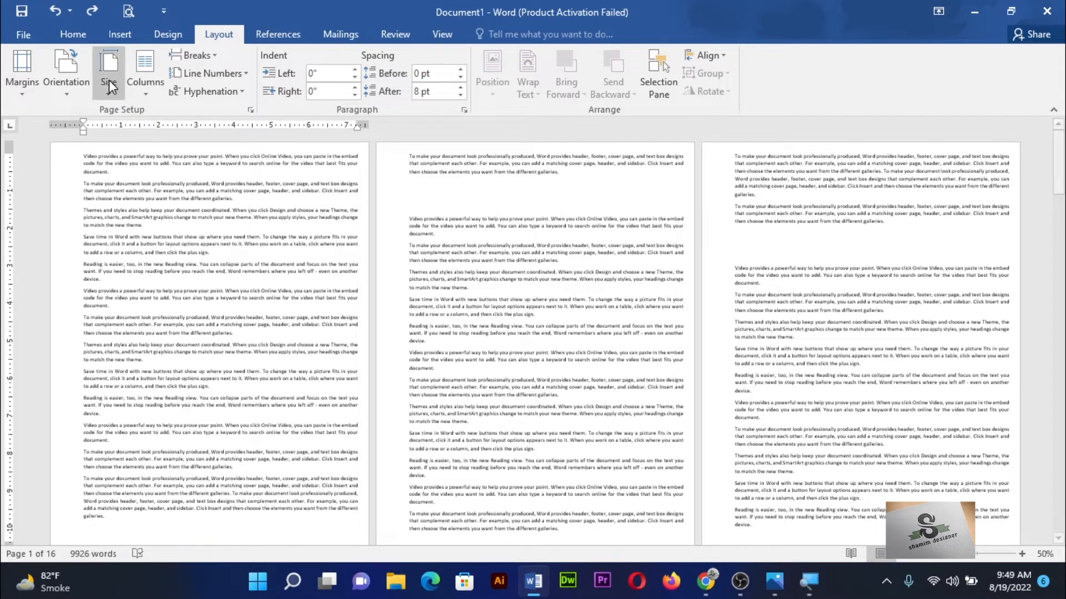
Set the paper size to A3, view all pages together, and set the size back to Letter
click(111, 95)
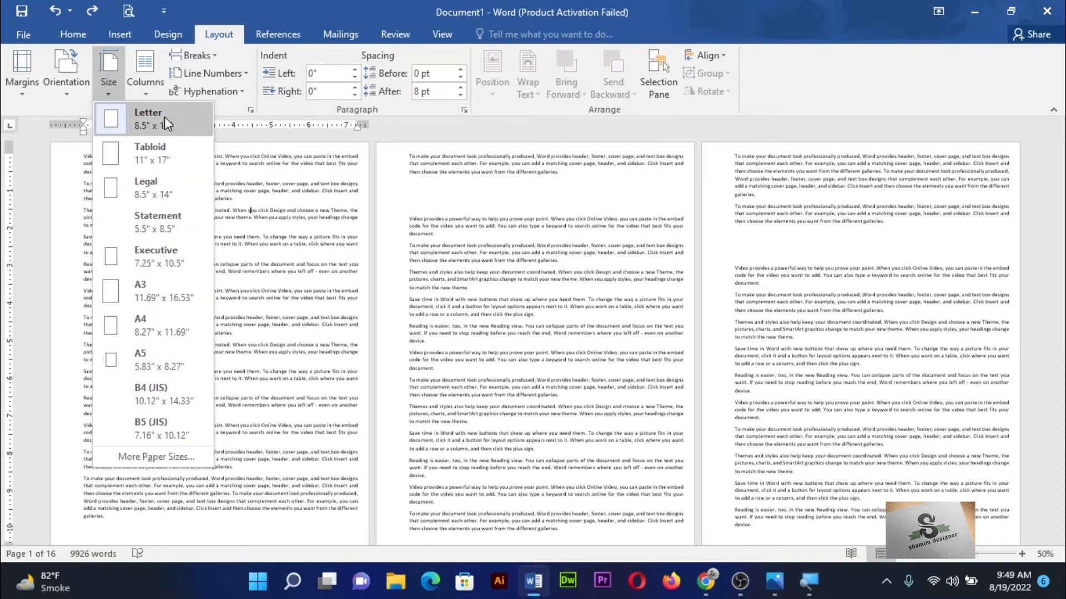
click(155, 295)
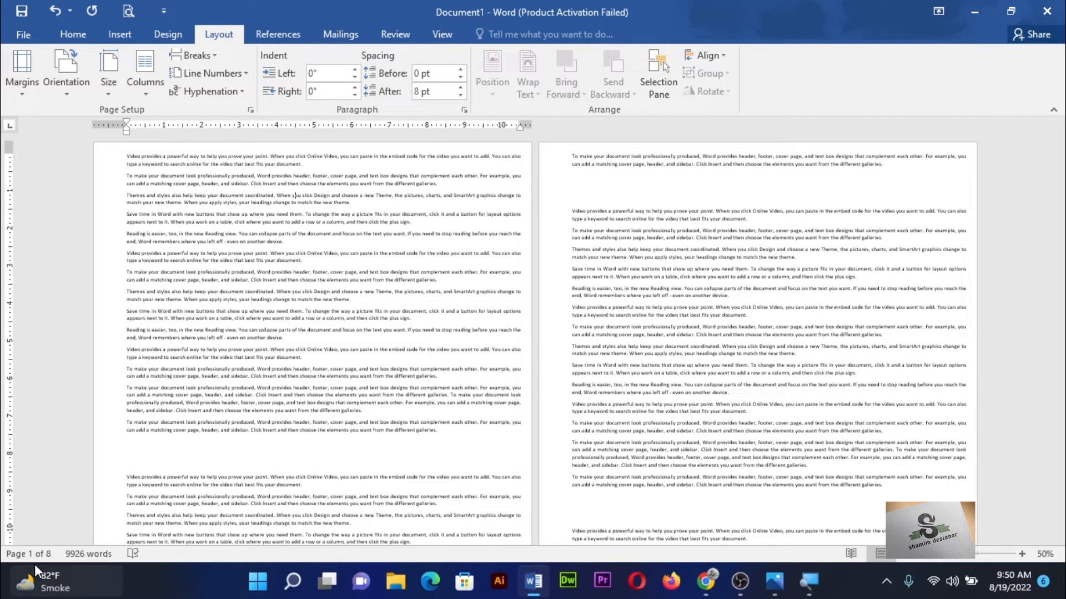
mouse_move(42, 574)
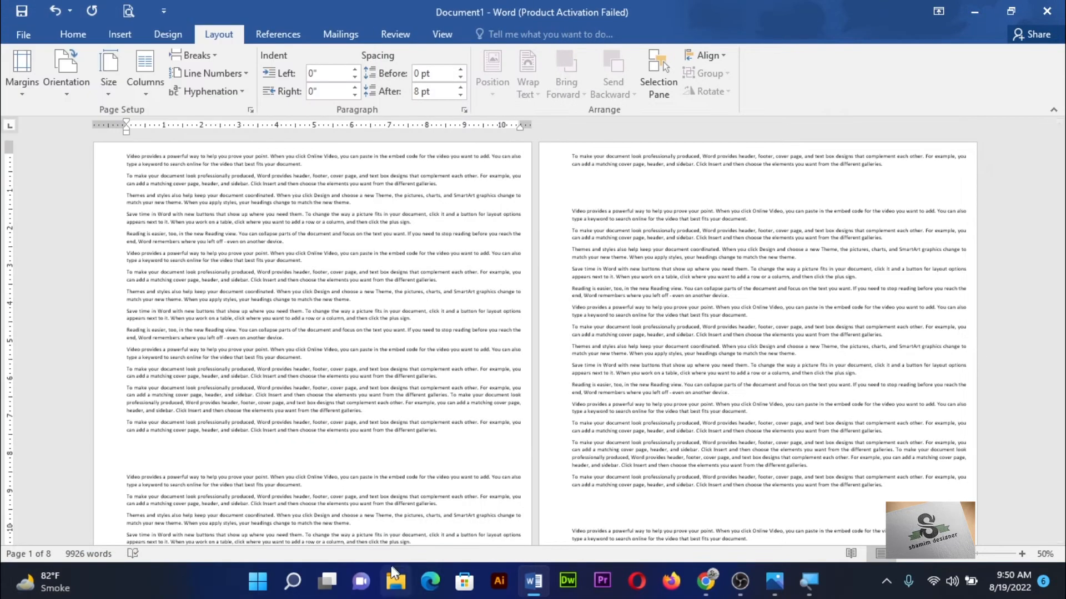
click(942, 554)
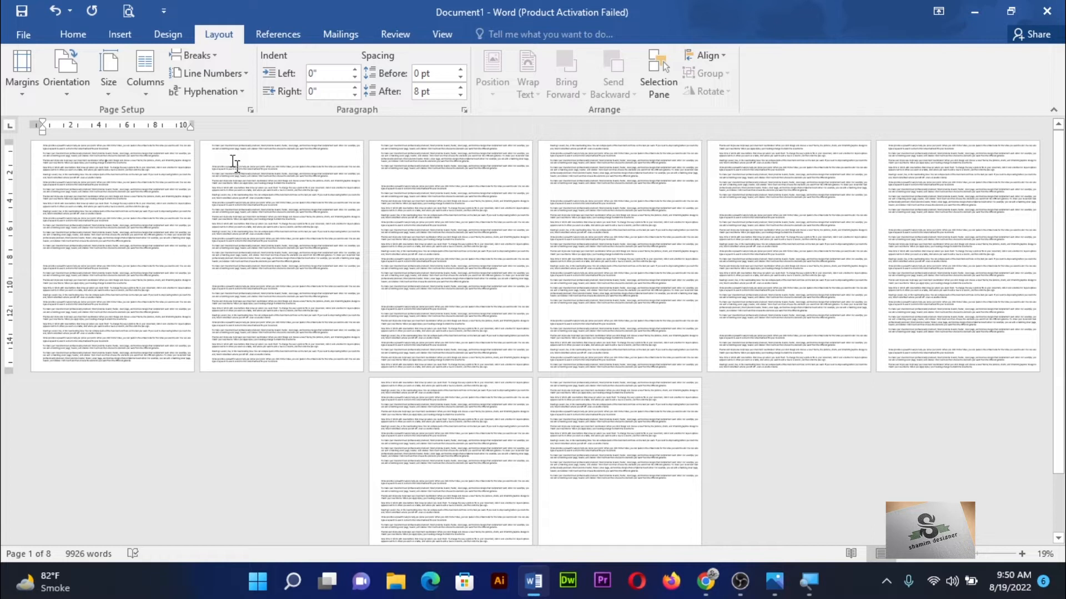
click(107, 95)
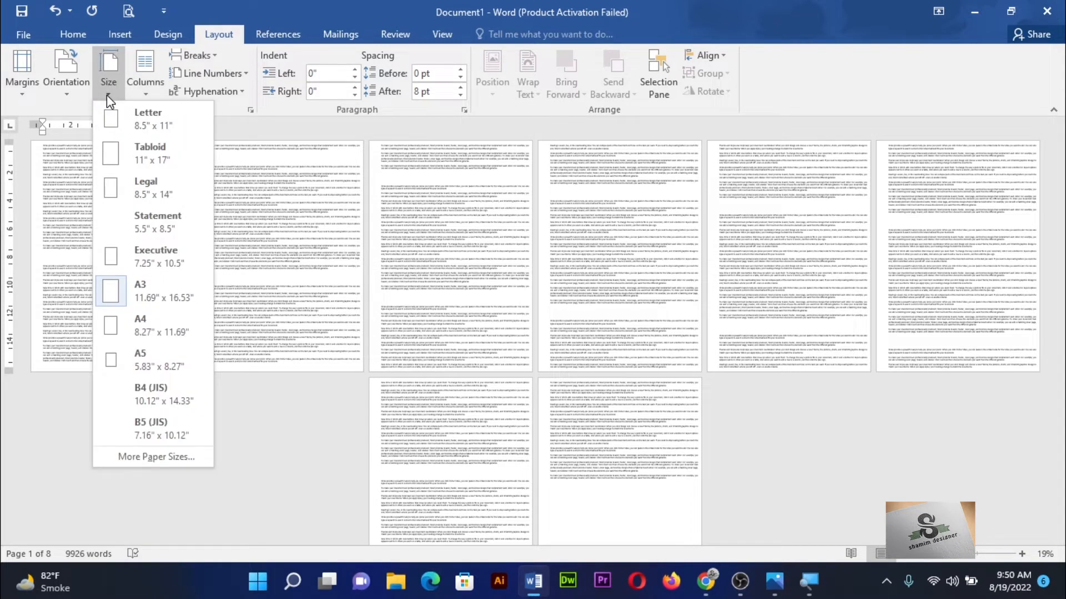
click(122, 127)
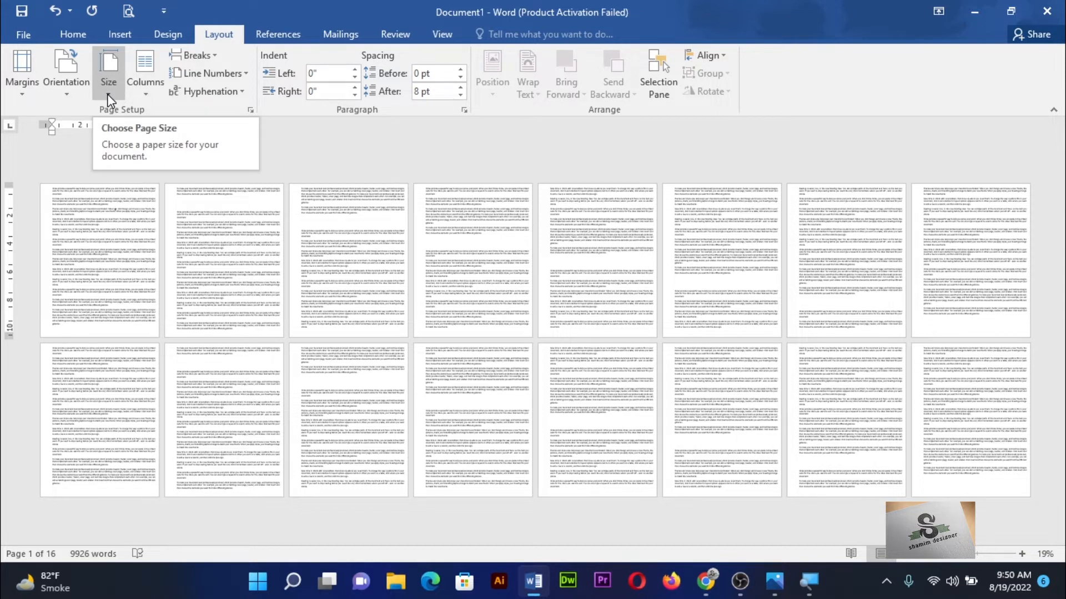
Switch the document's page orientation back and forth between Landscape and Portrait, ending in Portrait
click(69, 96)
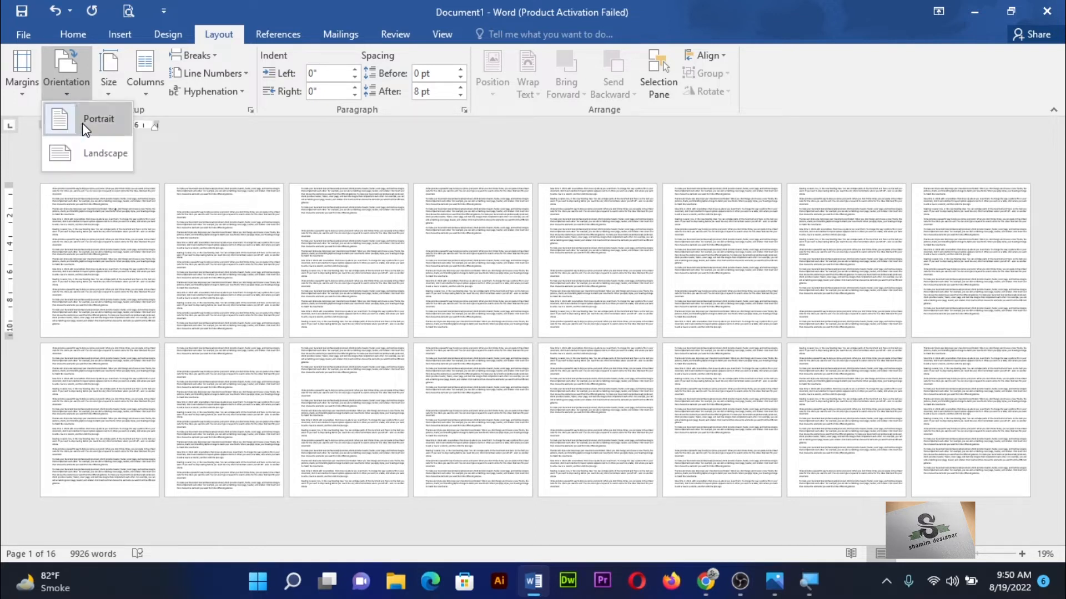
click(82, 158)
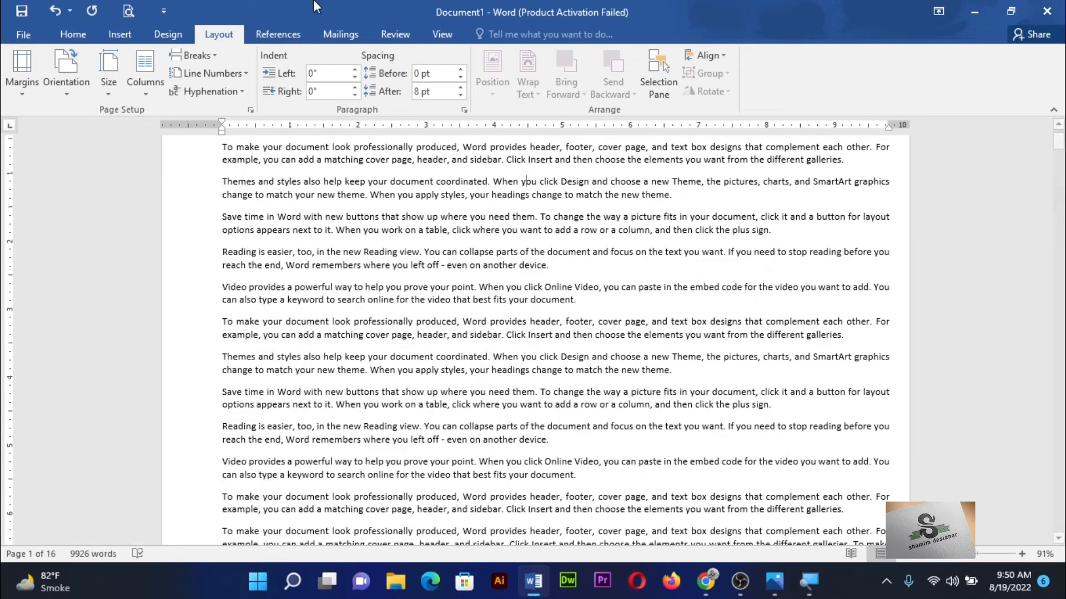
click(59, 93)
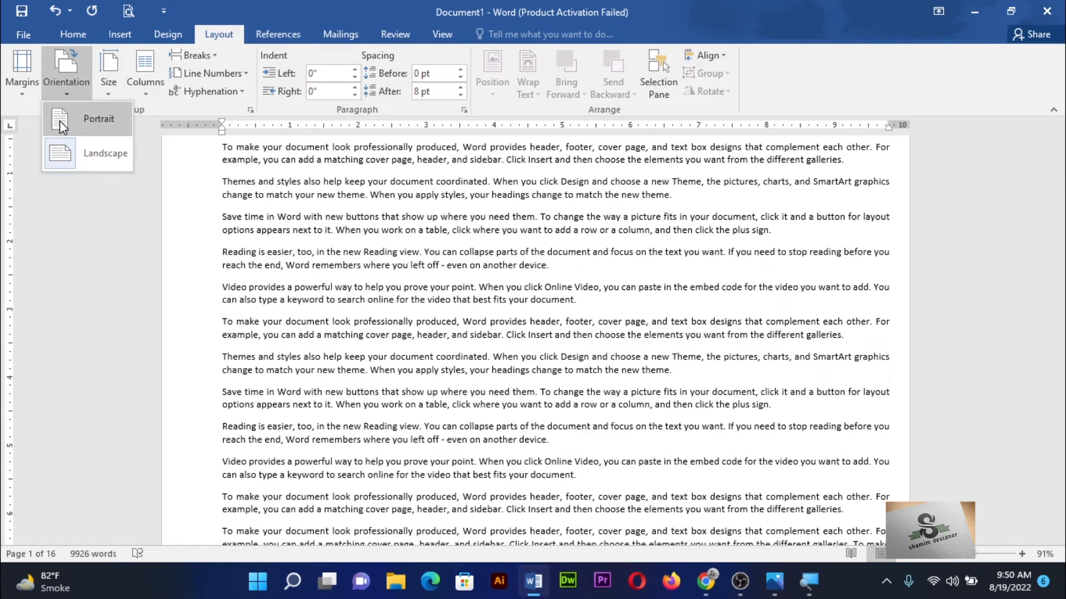
click(62, 125)
click(60, 95)
click(70, 148)
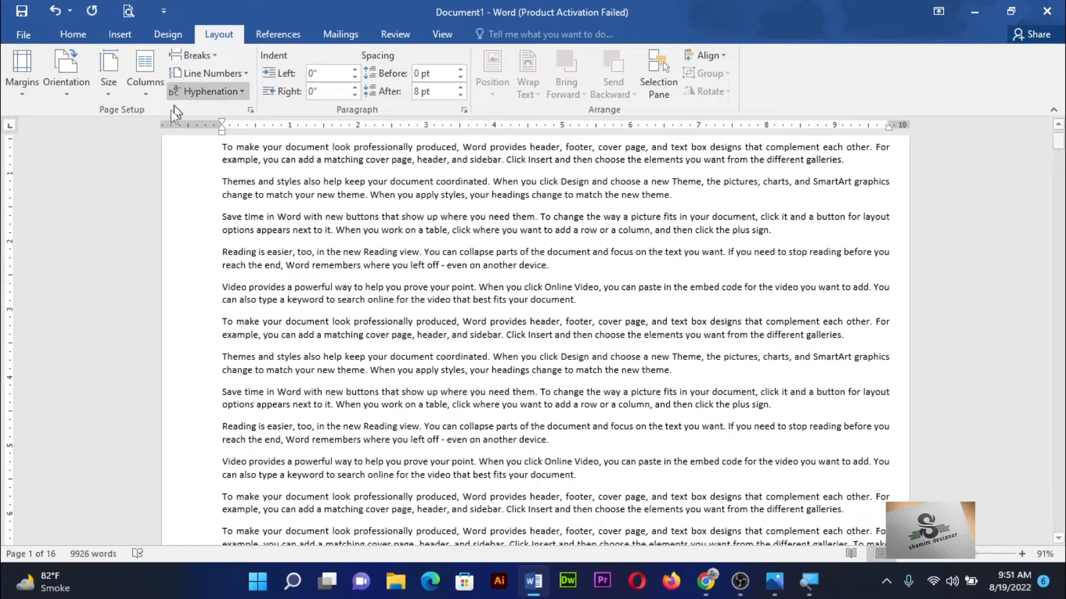
click(65, 83)
click(89, 115)
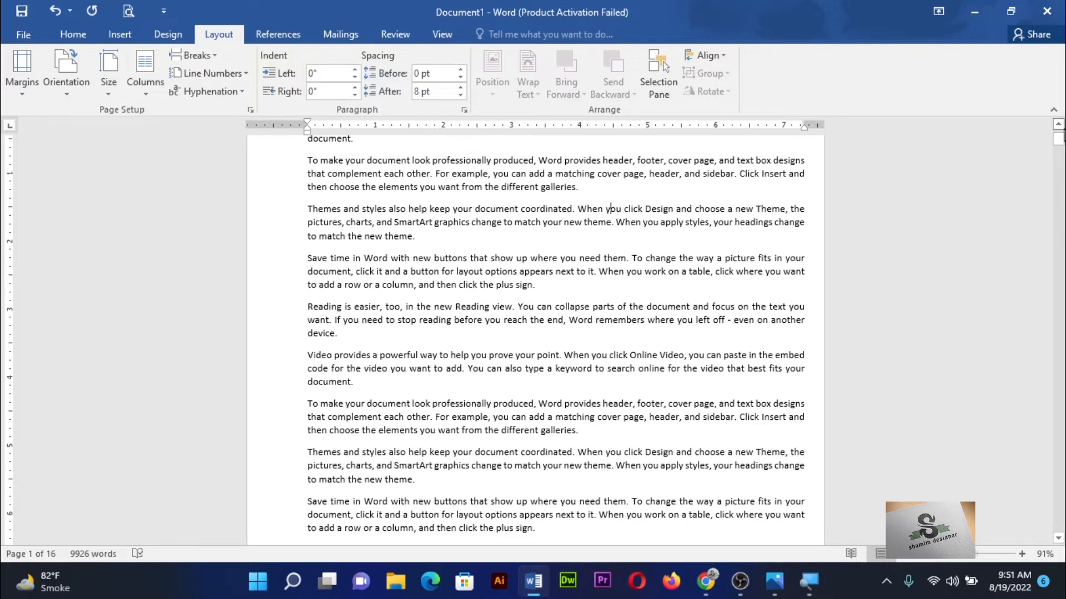
Apply Landscape orientation from the end of the first page's text forward through the custom margins settings, and view several pages together at 28% zoom
drag(1062, 143, 1061, 162)
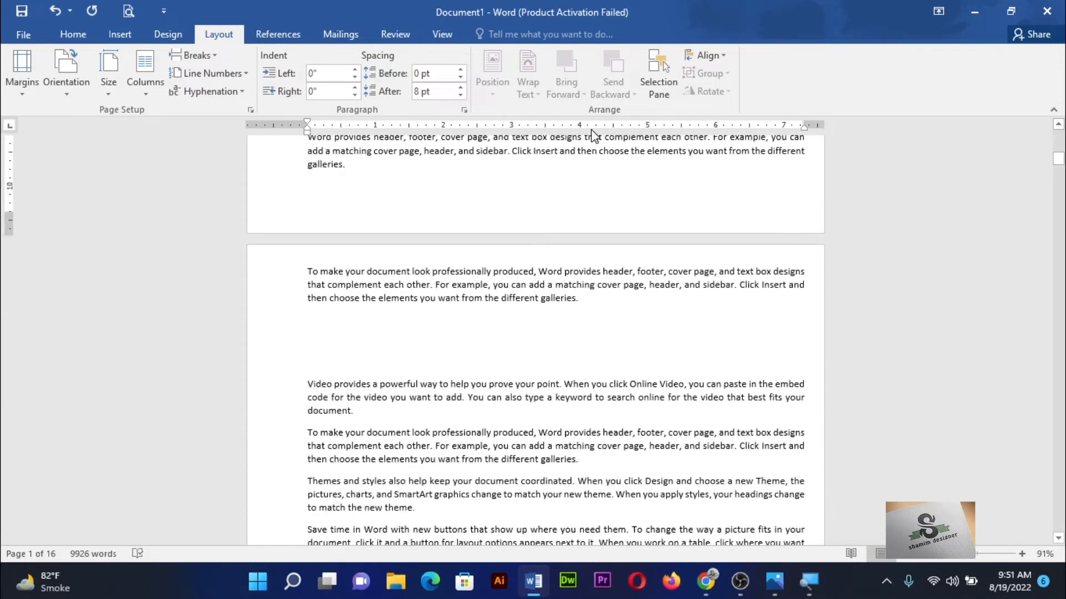
click(366, 173)
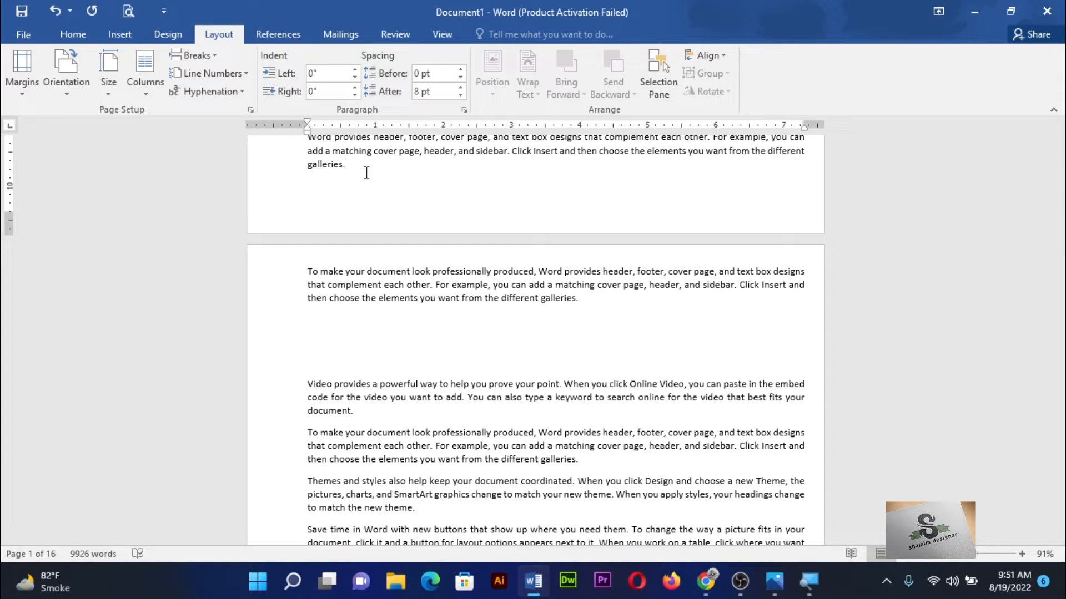
click(29, 97)
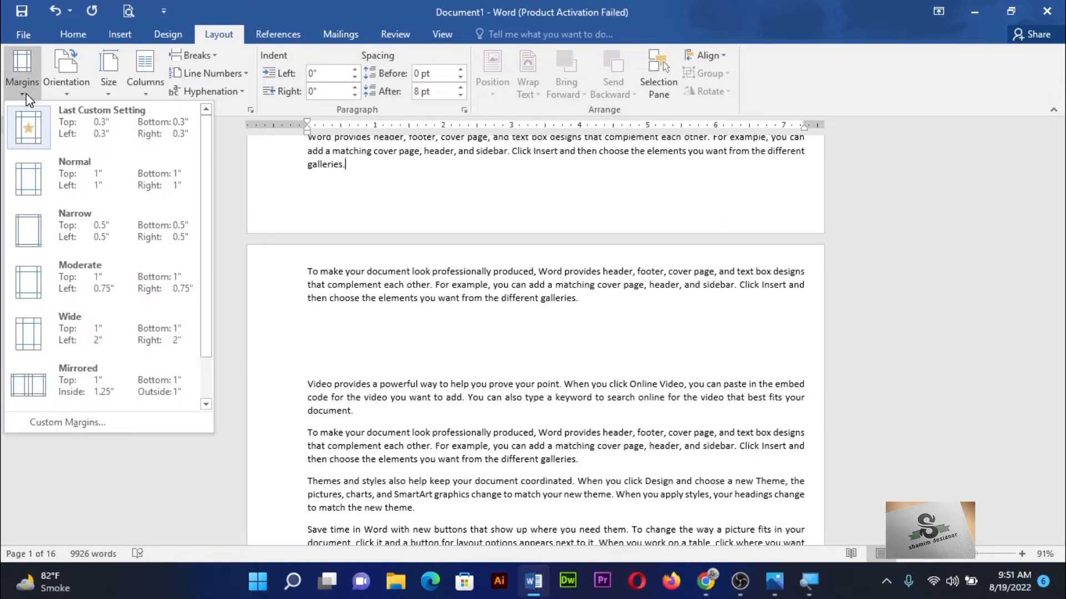
click(86, 420)
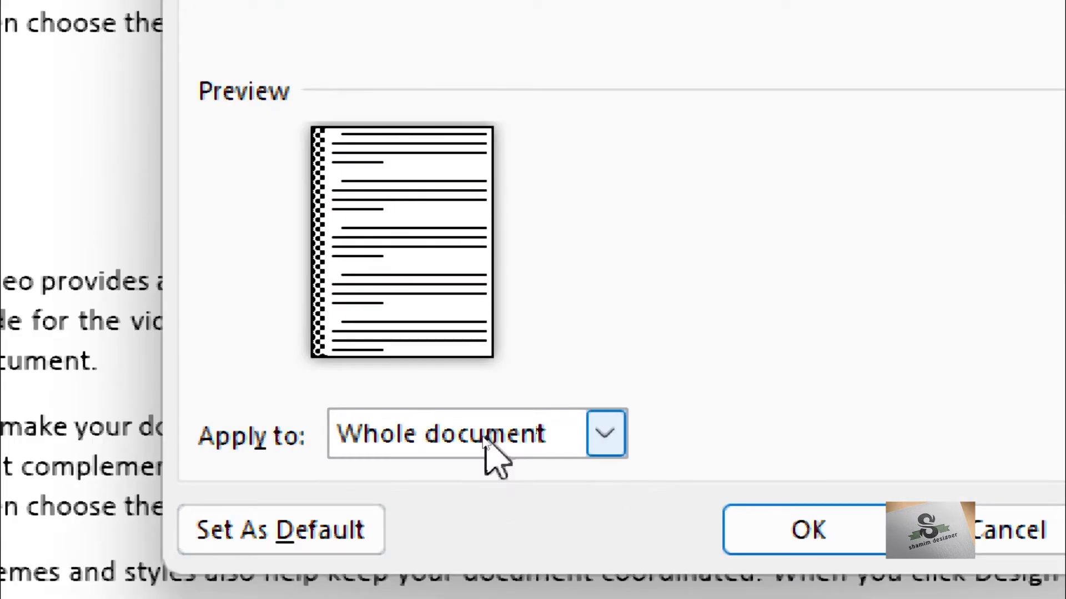
click(605, 436)
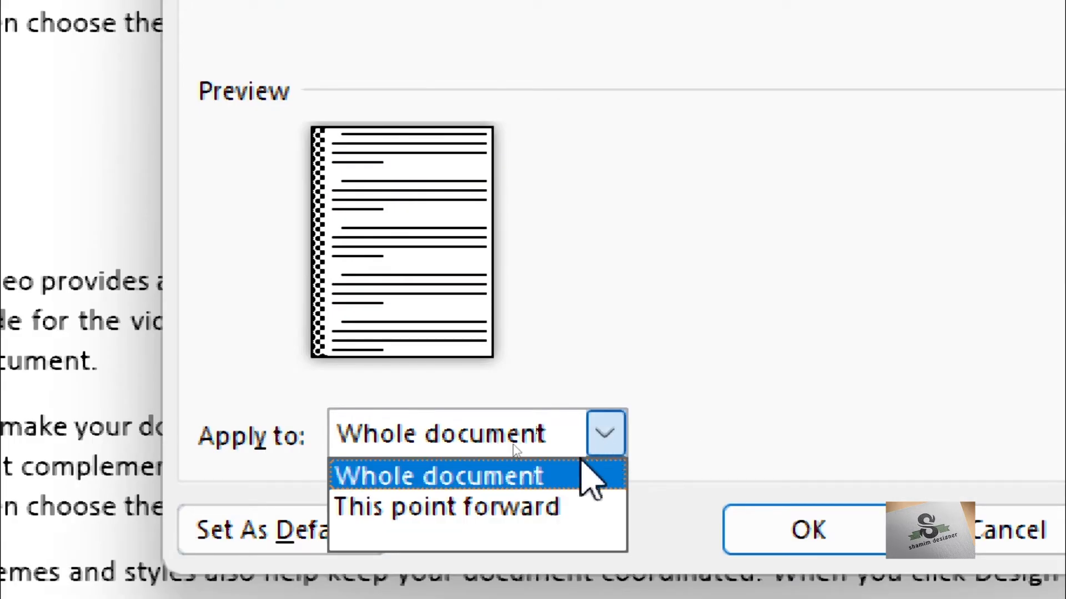
click(586, 506)
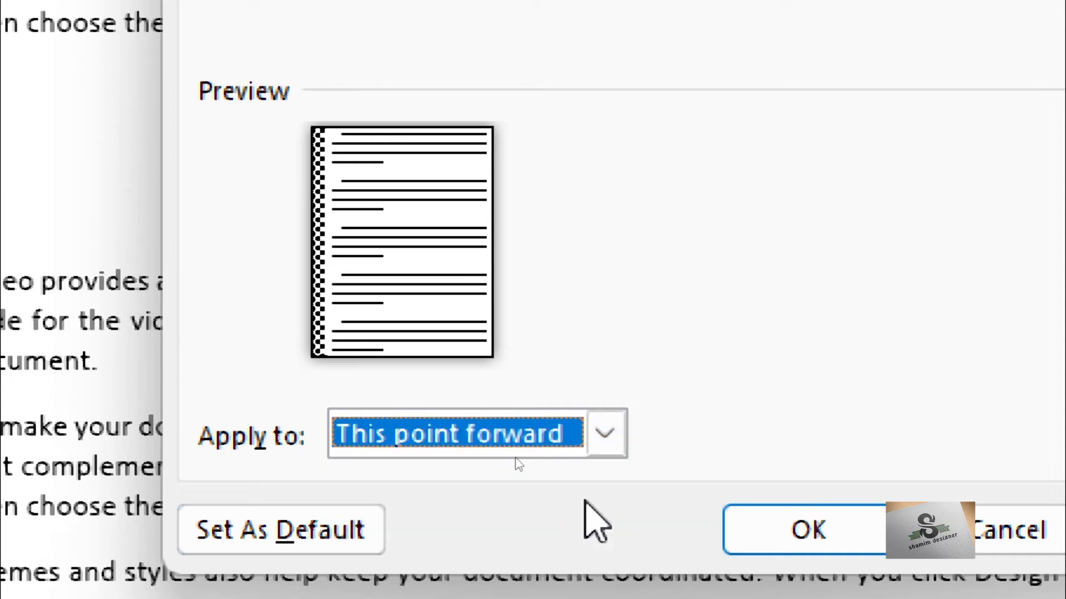
click(456, 87)
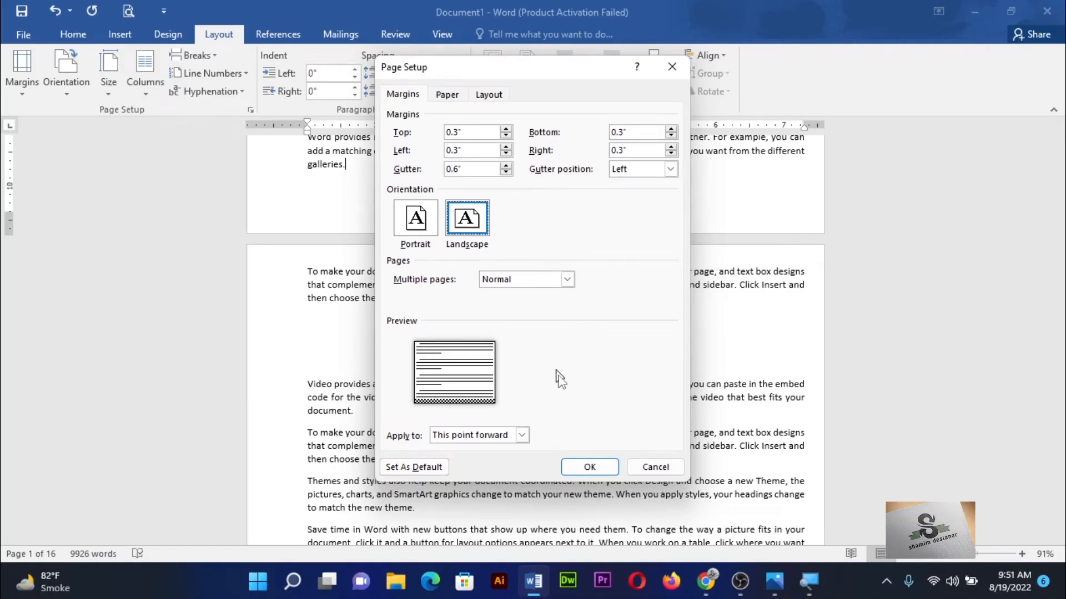
click(589, 467)
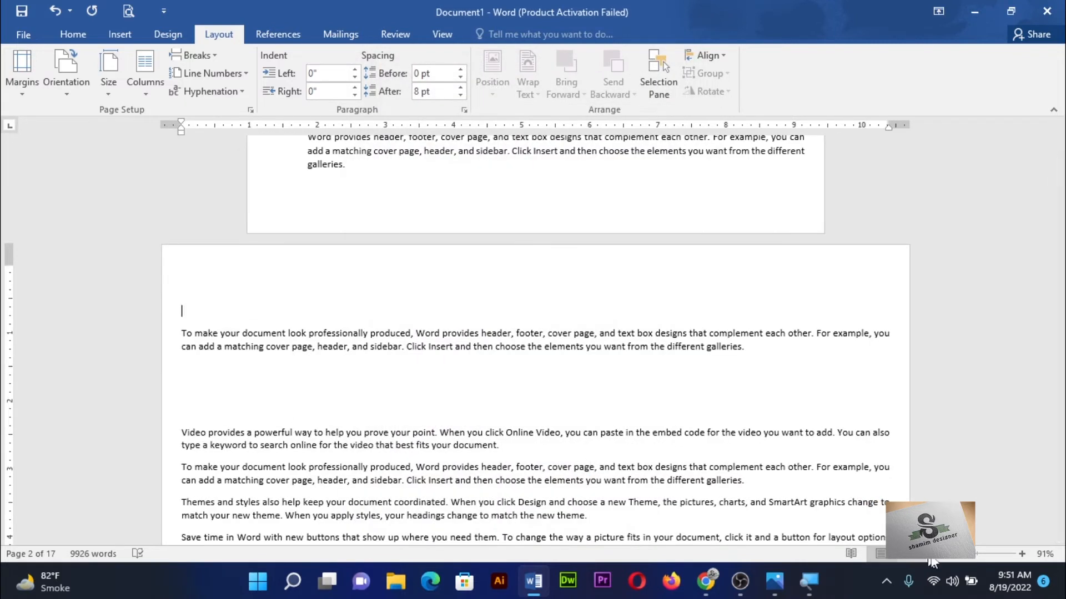
click(945, 557)
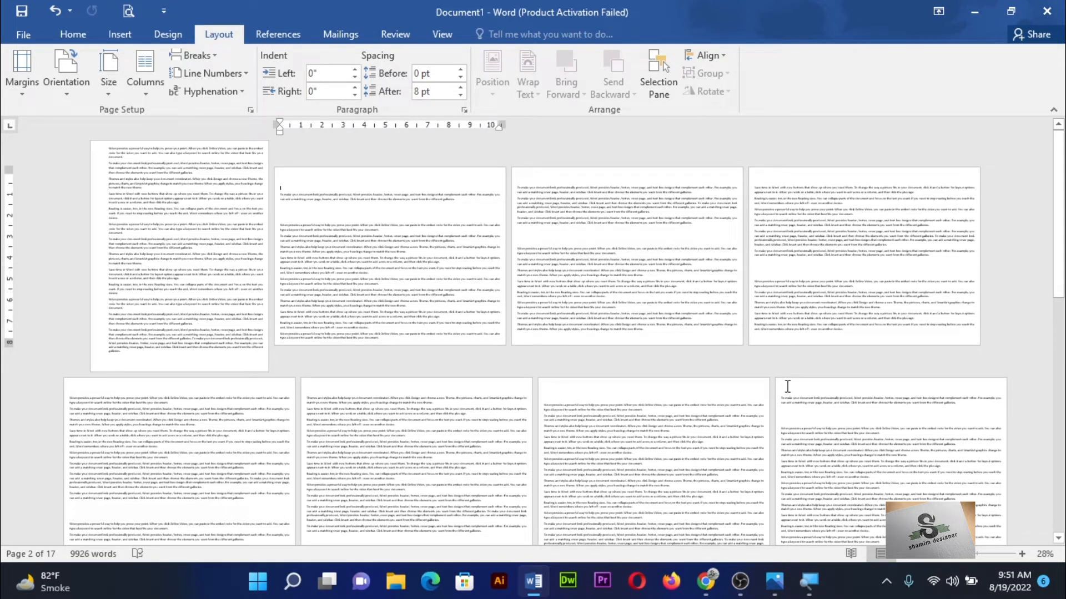
click(659, 332)
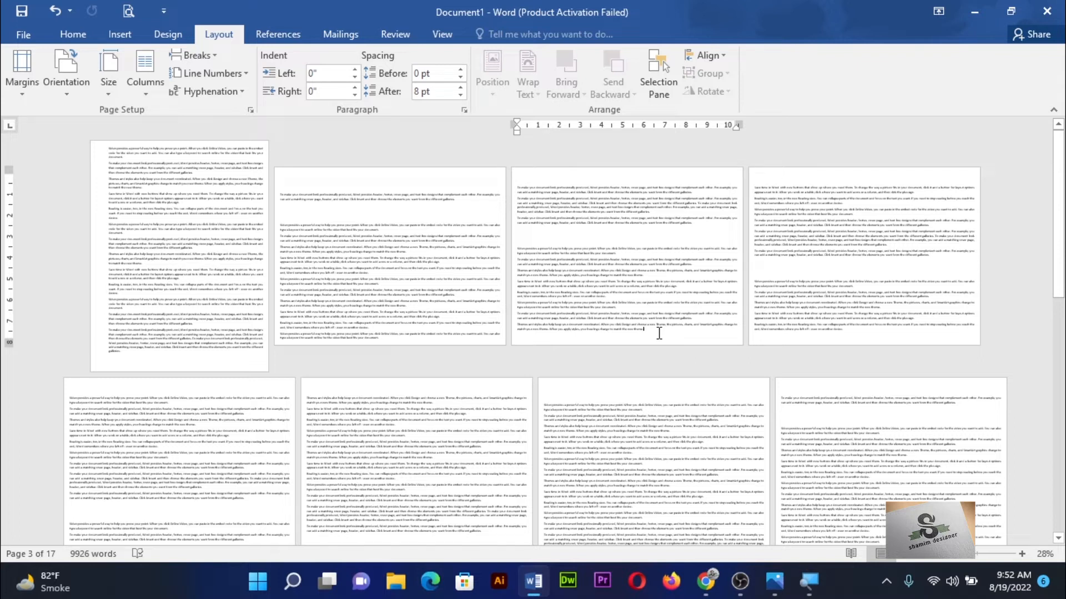
Undo the orientation, paper size and gutter changes, going back past the last pasted copy of the text
key(ctrl+z)
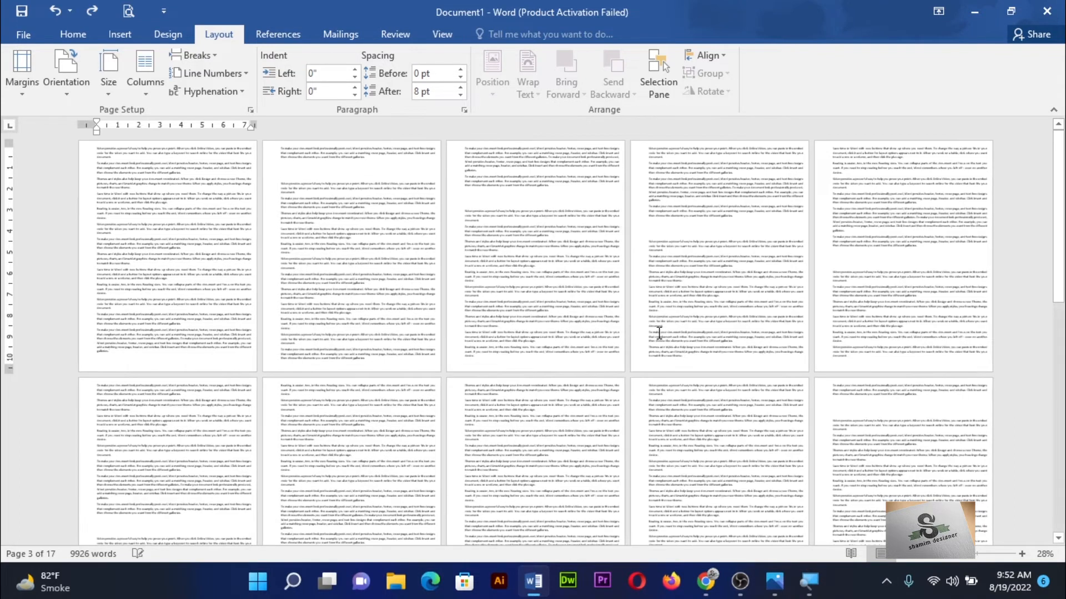
key(ctrl+z)
key(ctrl+z)
key(ctrl+z)
key(ctrl+z)
key(ctrl+z)
key(ctrl+z)
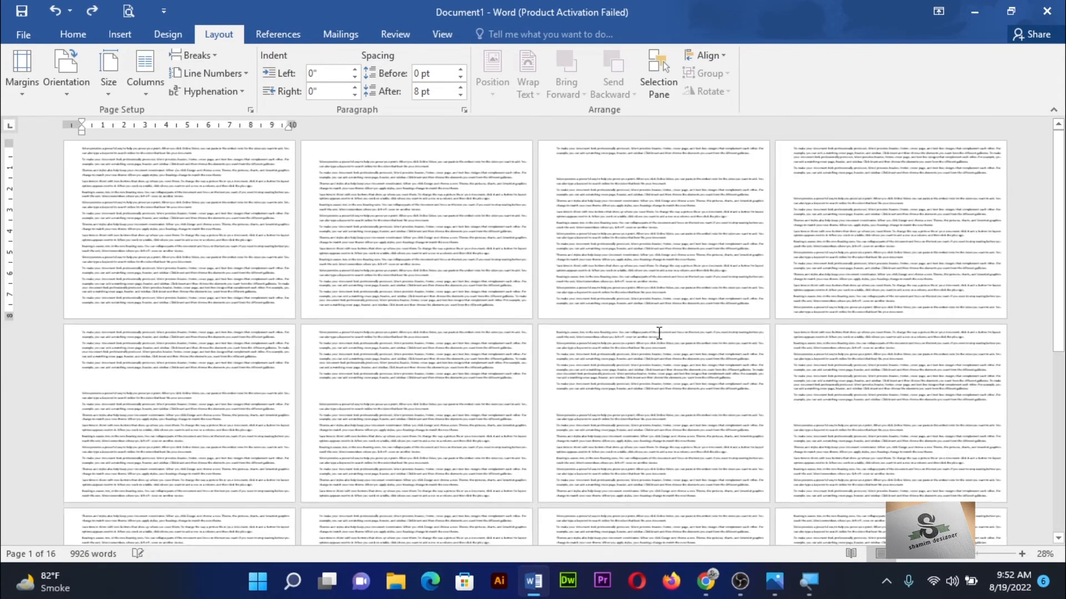
key(ctrl+z)
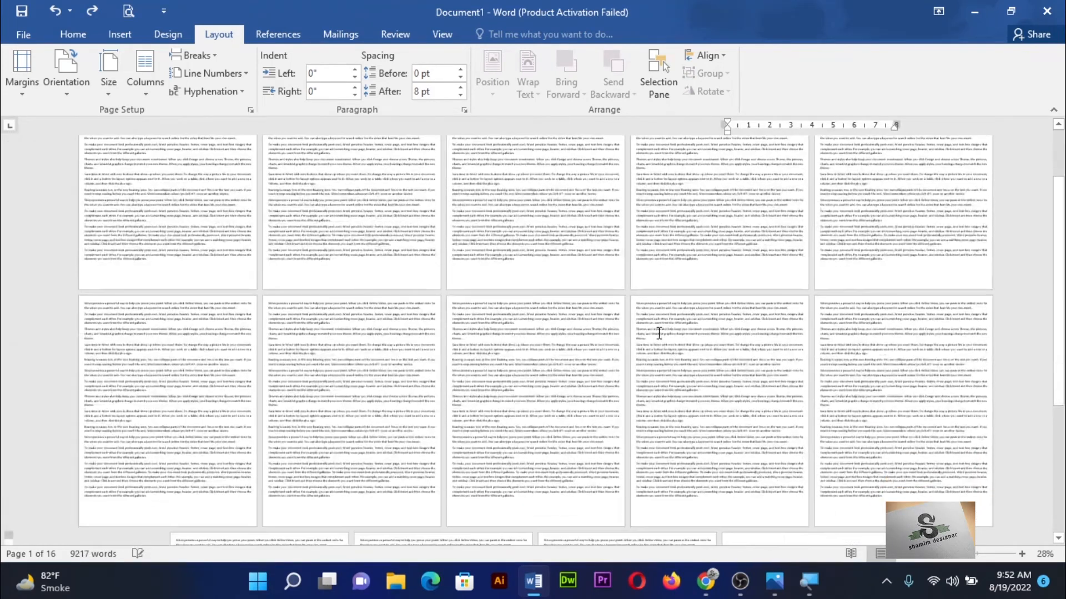
Create a new blank document
key(ctrl+n)
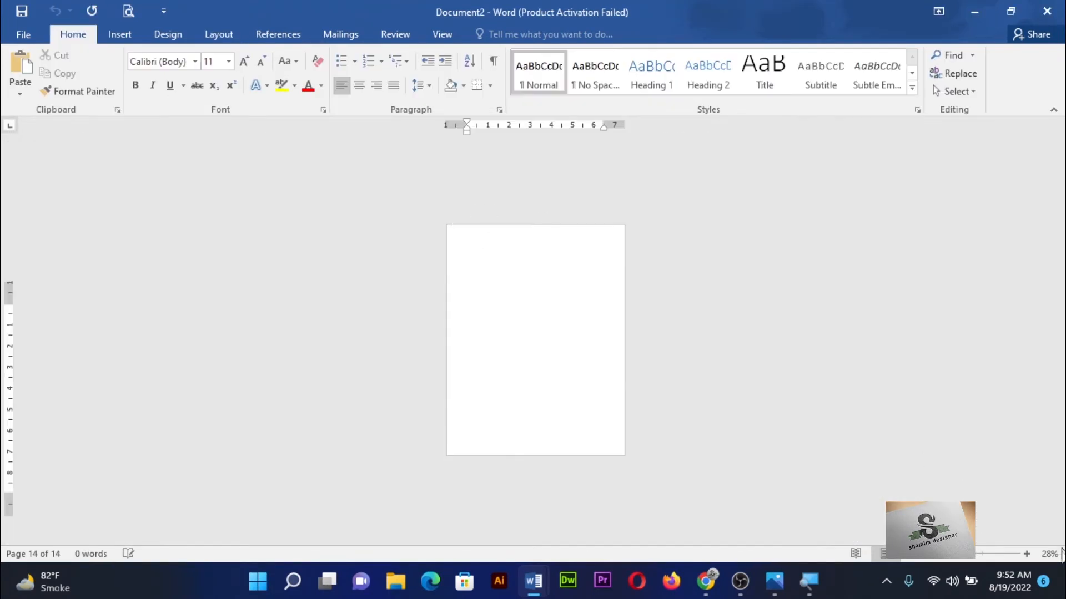
Generate sample paragraphs in the blank document with =rand() and paste a copy of them below
click(1026, 554)
click(1028, 554)
click(1027, 554)
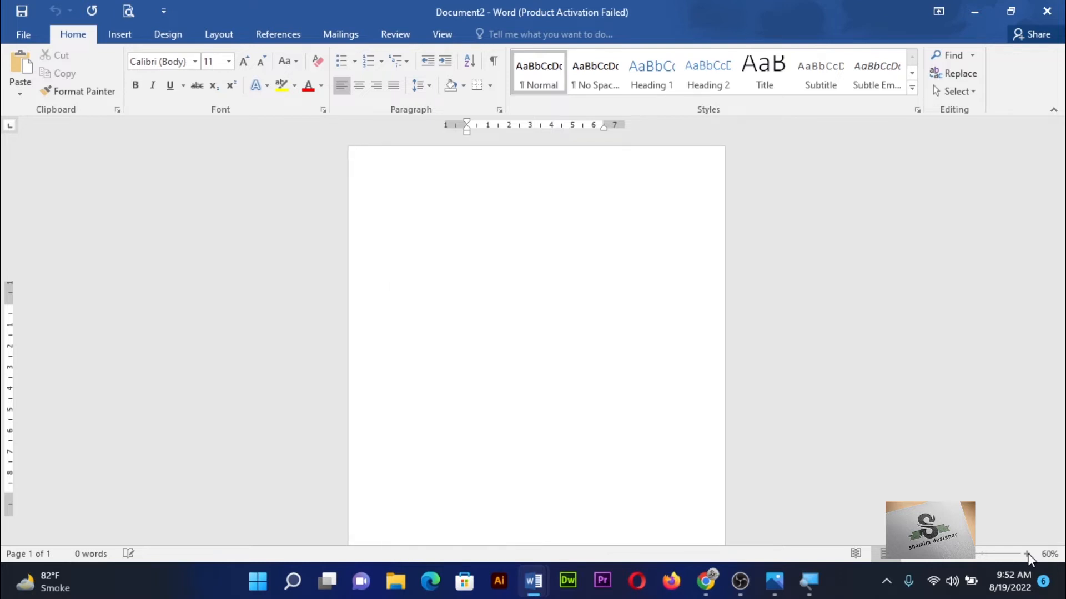
click(1028, 554)
click(1027, 554)
click(1027, 554)
click(1027, 553)
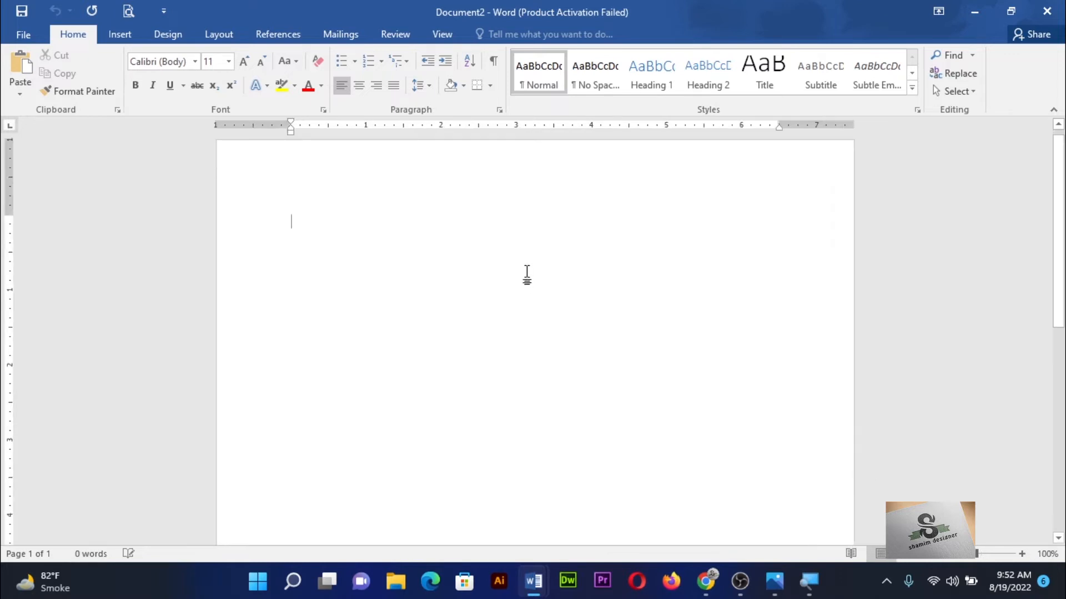
text(=ra)
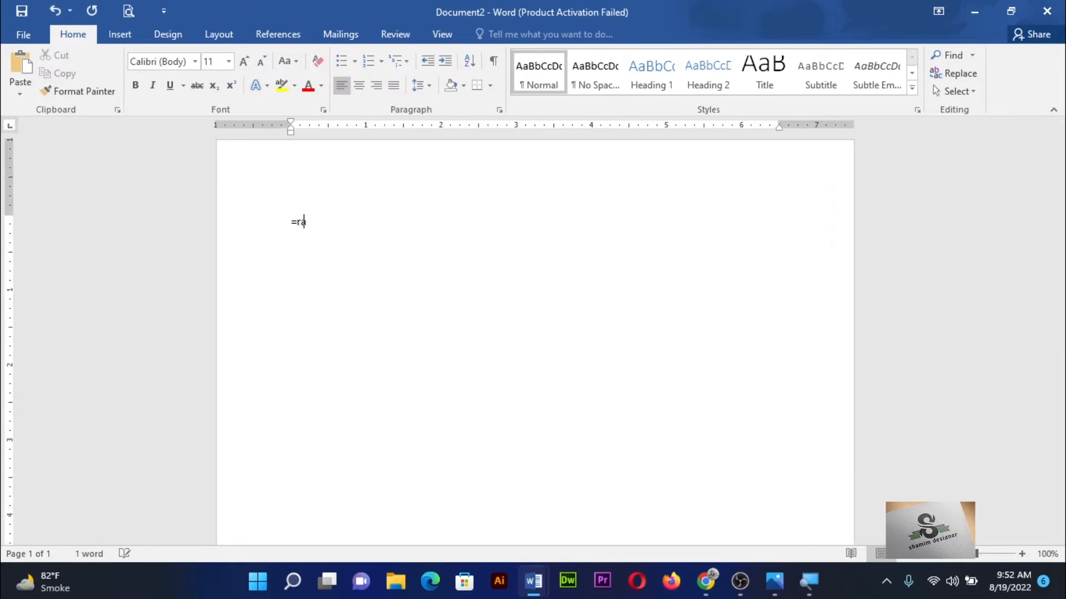
text(nd())
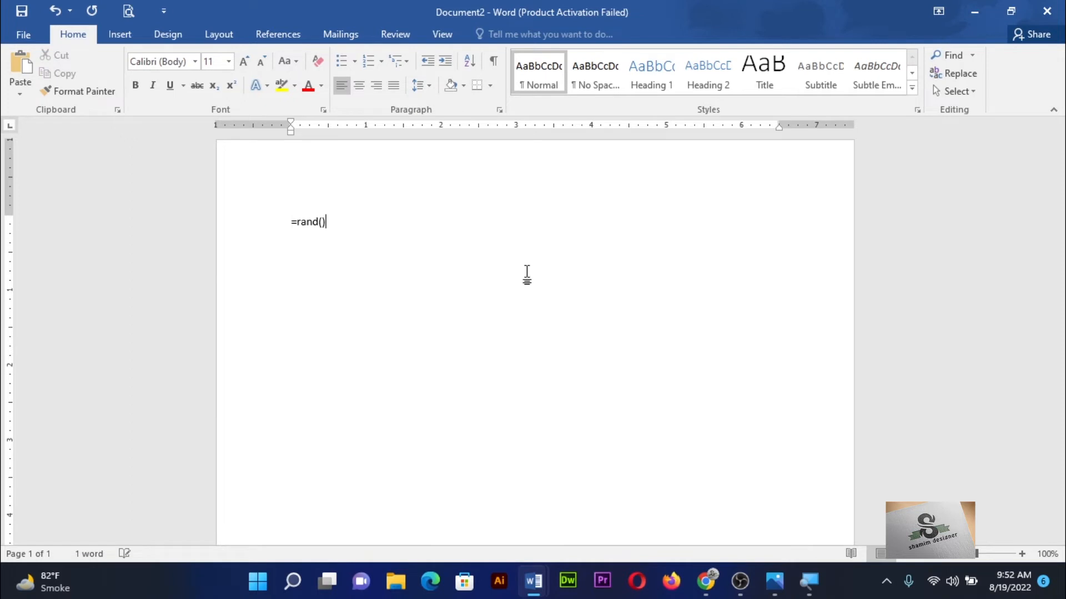
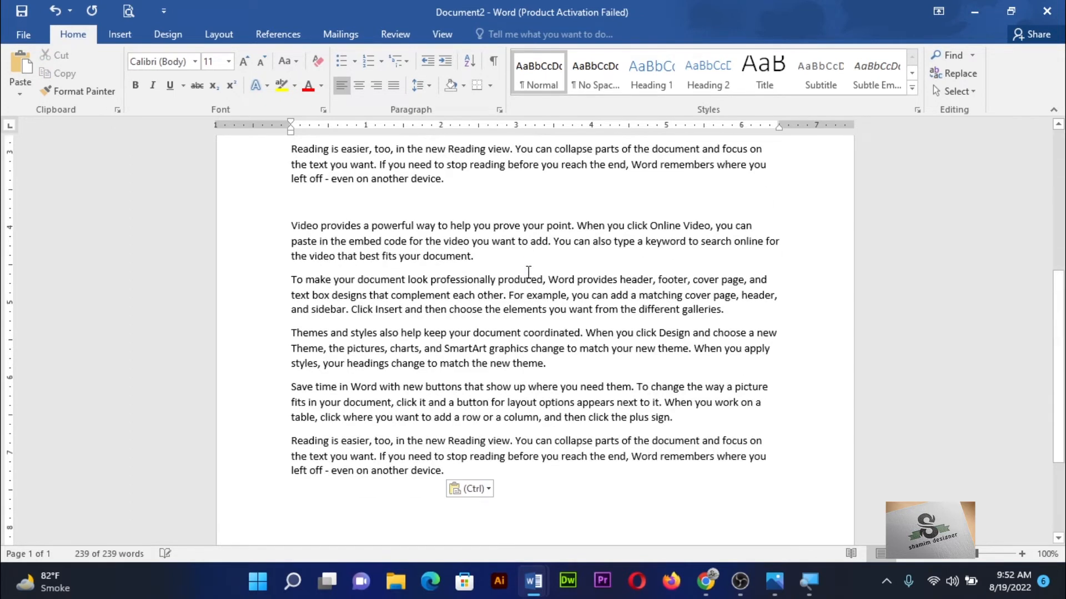
Select the first two paragraphs of the document and lay them out in two columns
scroll(529, 272, up, 7)
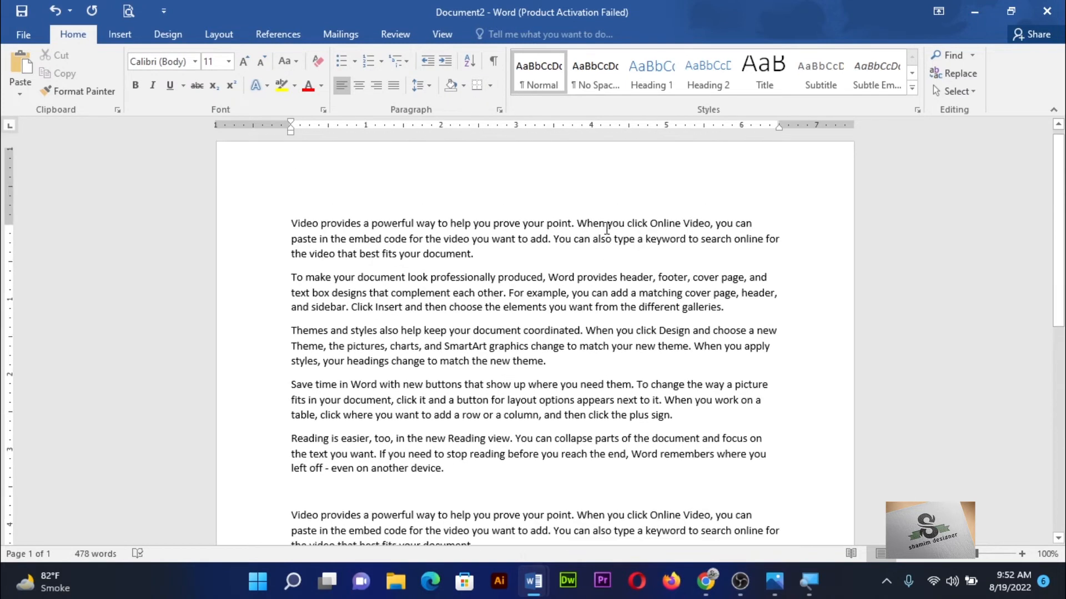
drag(289, 227, 727, 316)
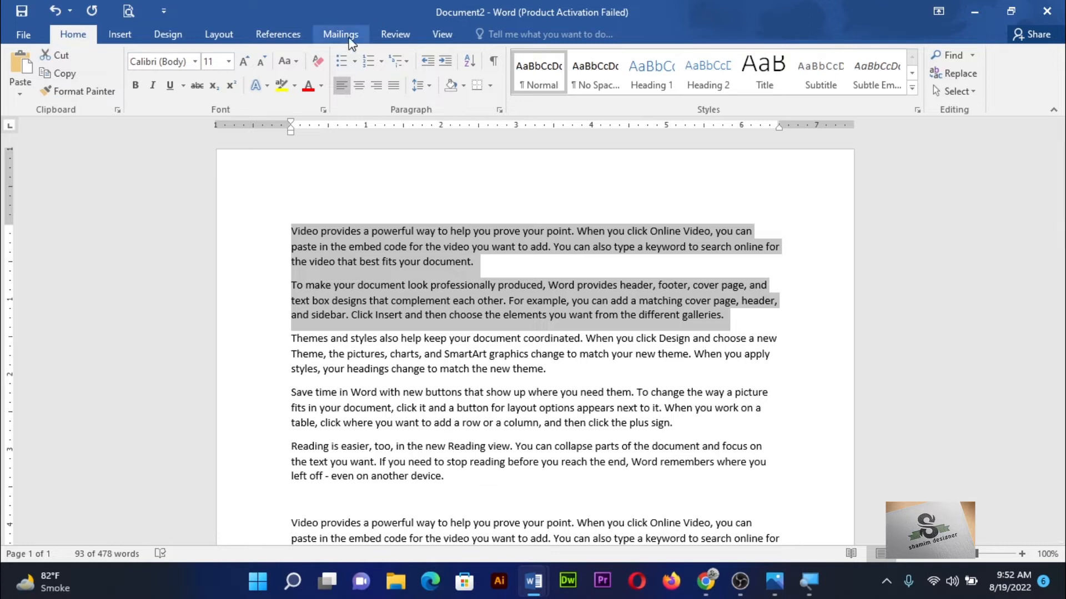
click(222, 36)
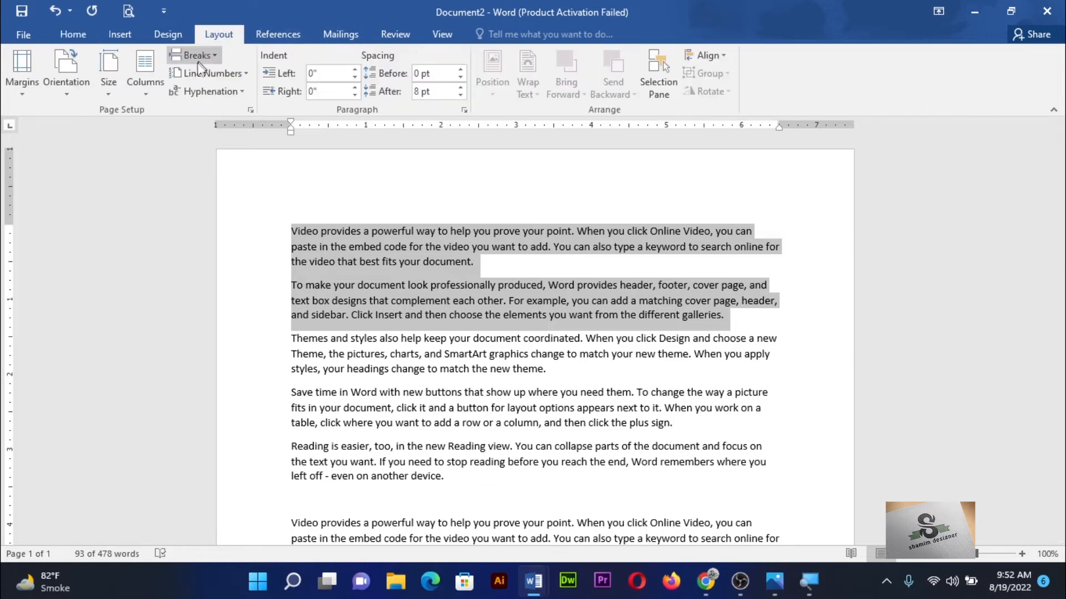
click(147, 89)
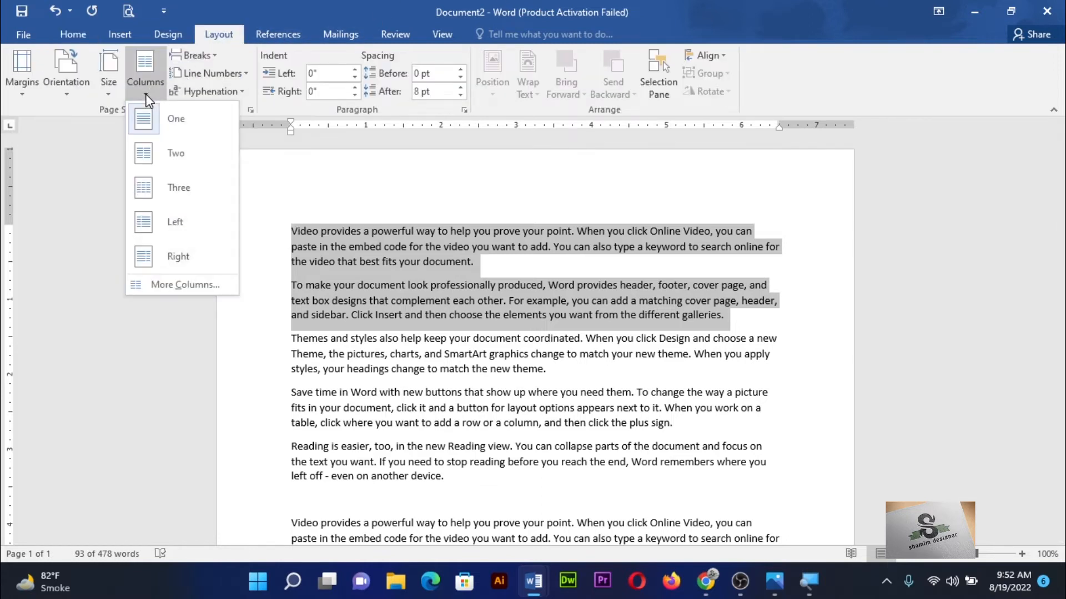
click(153, 151)
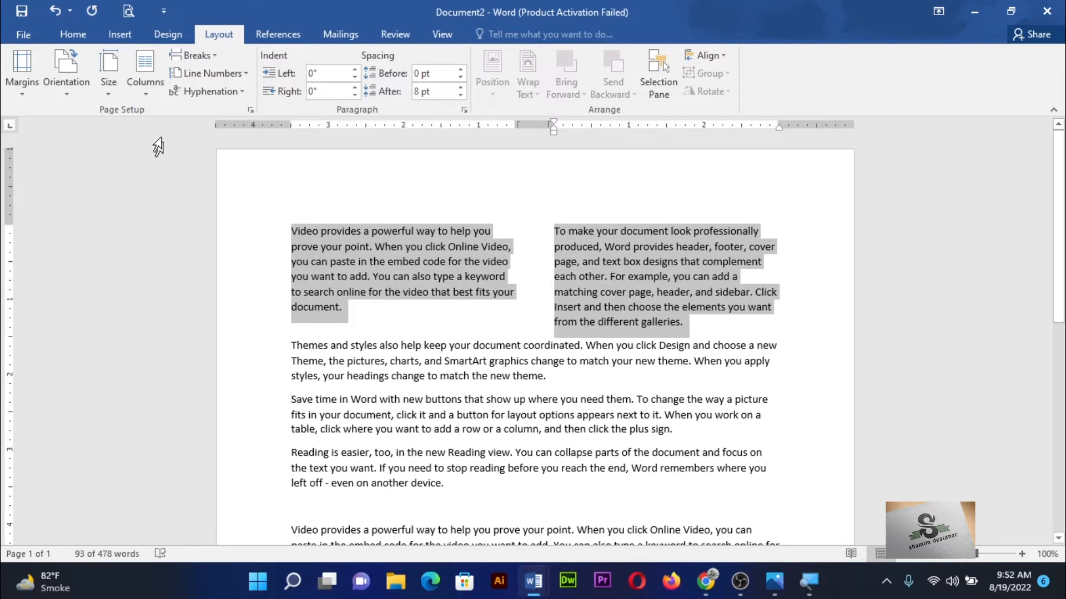
Switch the selected paragraphs through the Three, Left and Right column layouts, ending with Right
click(149, 97)
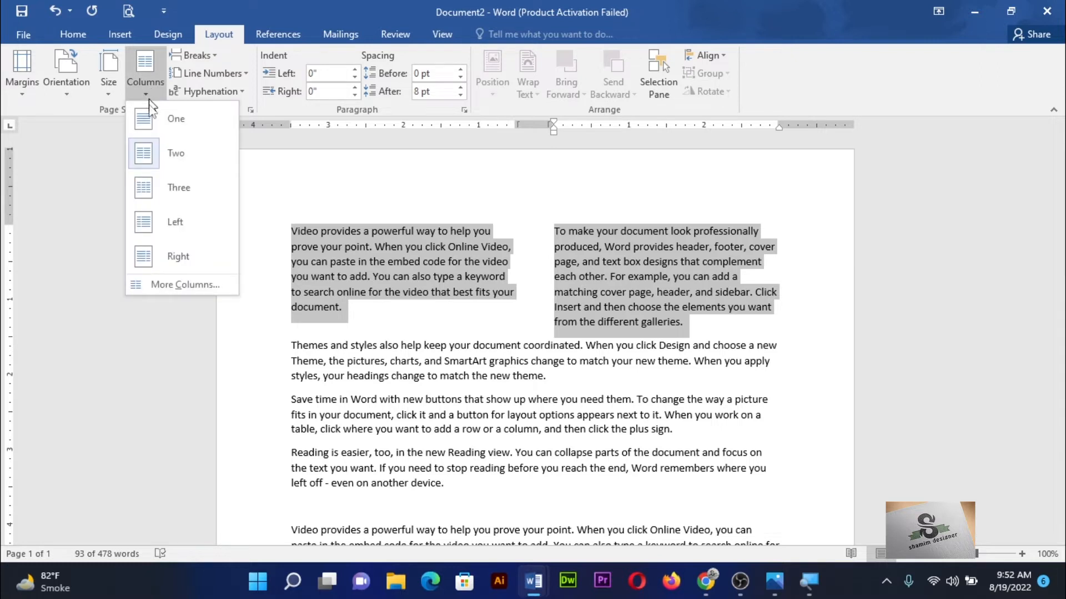
click(155, 186)
click(147, 94)
click(148, 220)
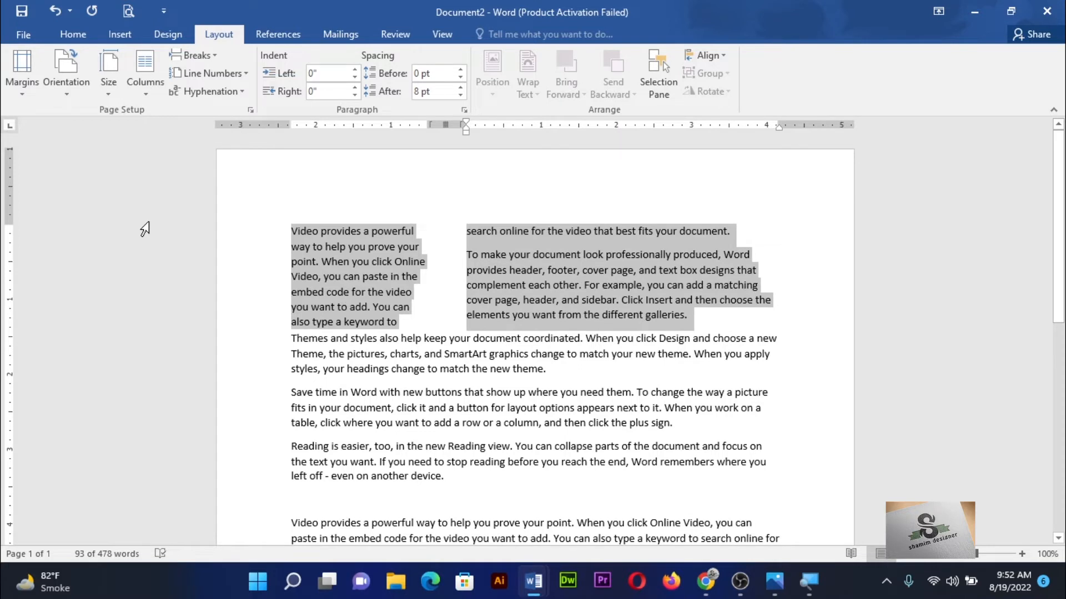
click(151, 84)
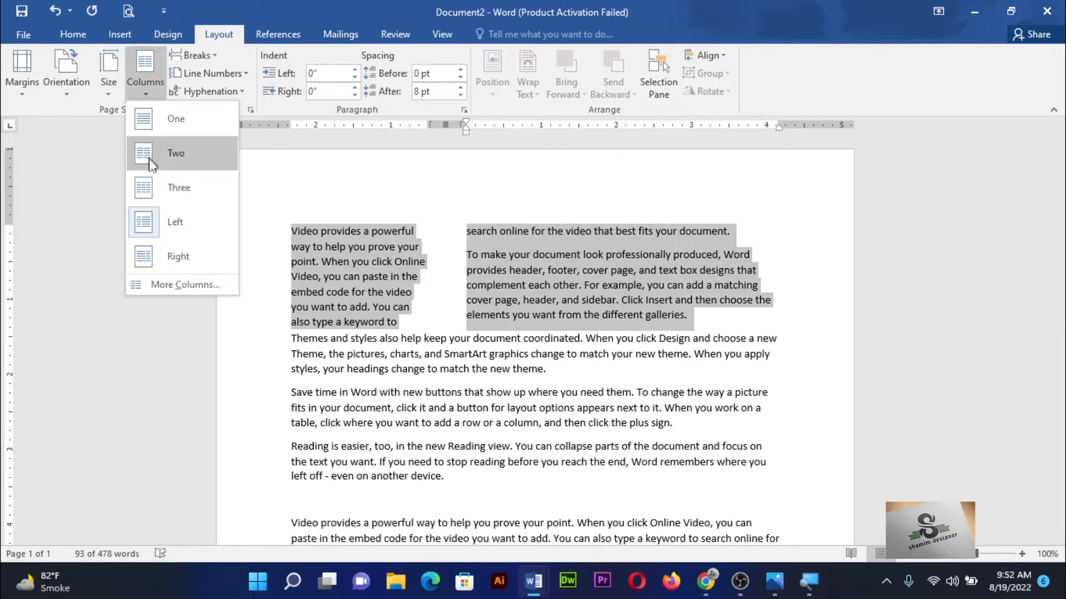
click(164, 257)
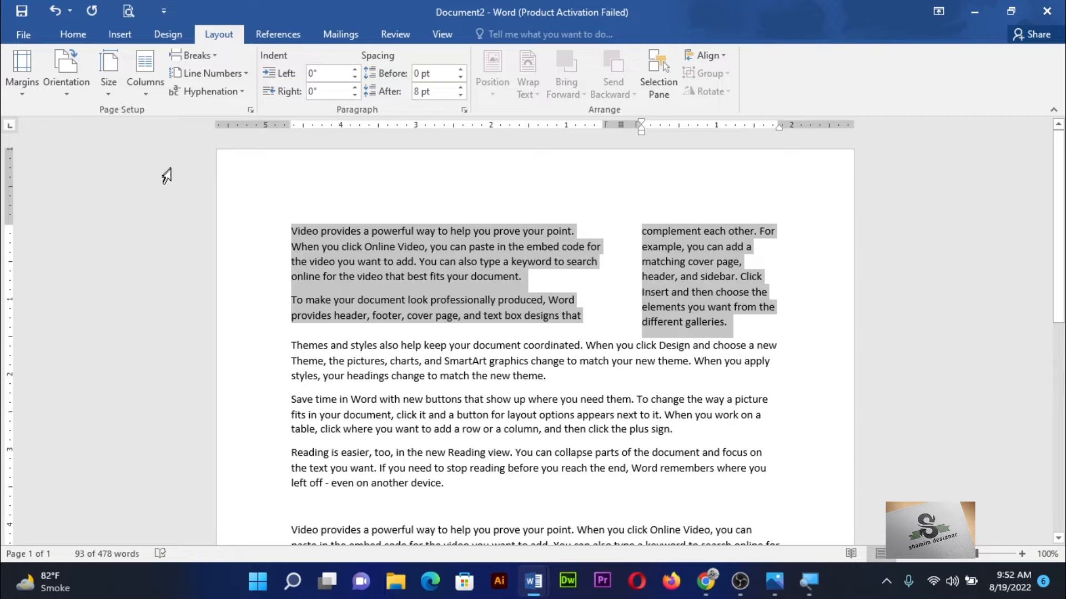
Split the selected paragraphs into 5 columns of equal width through the detailed column settings
scroll(512, 389, down, 3)
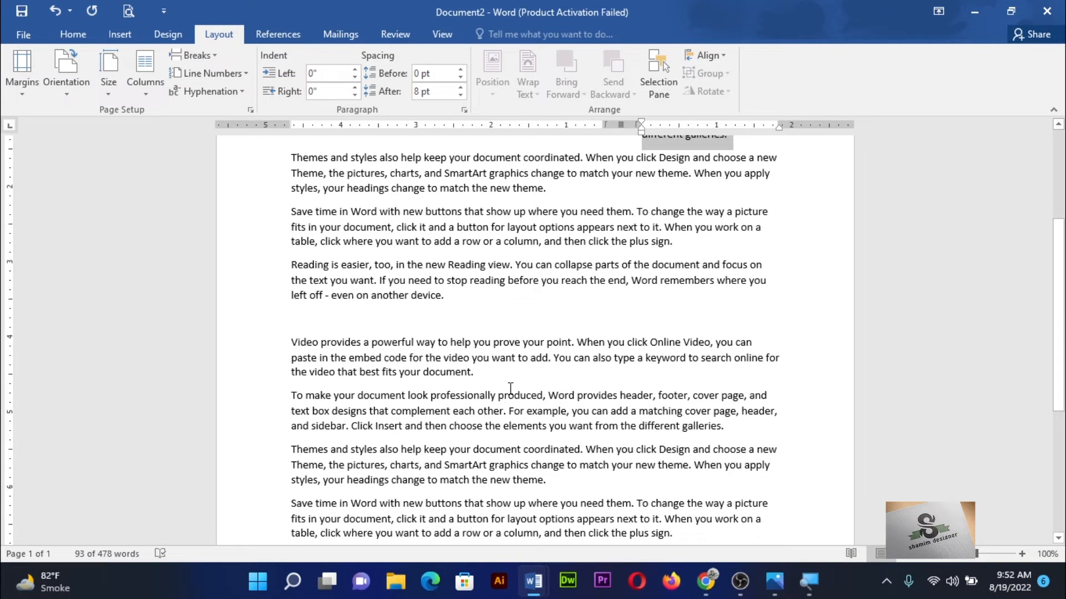
scroll(511, 388, up, 3)
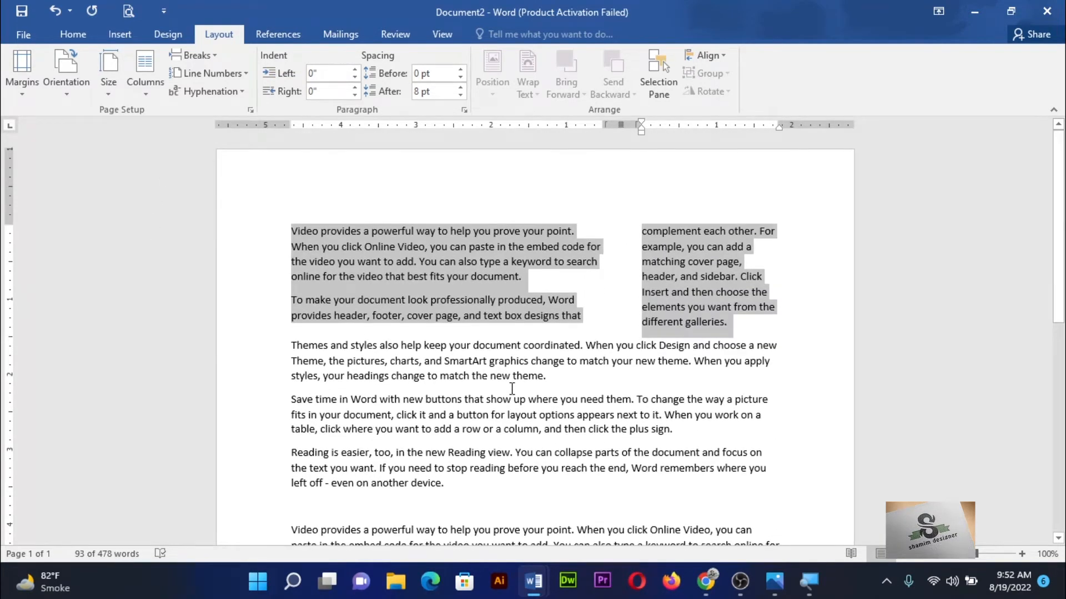
click(147, 92)
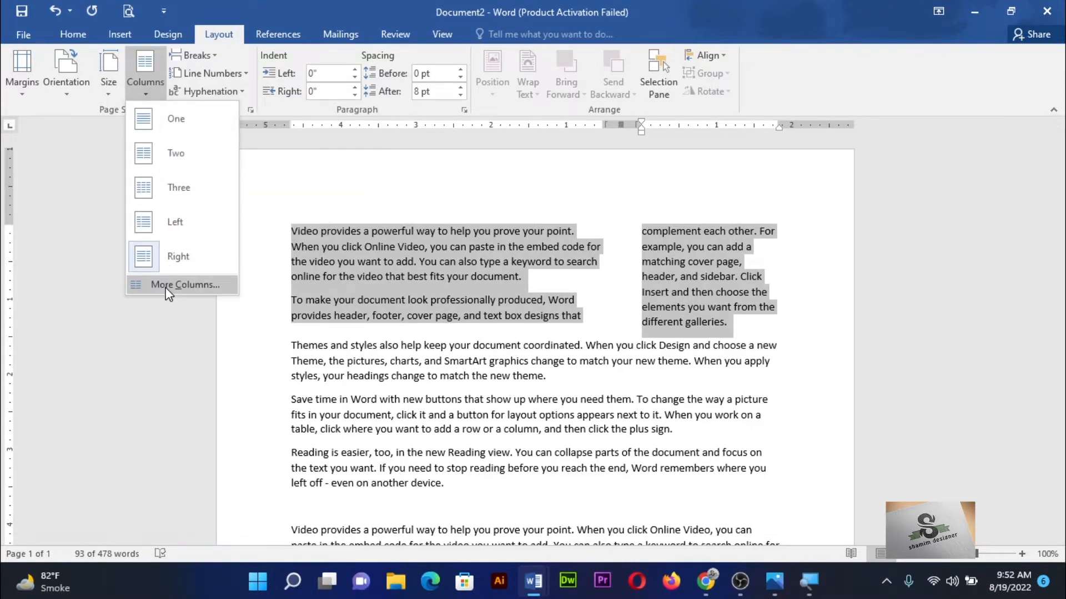
click(165, 284)
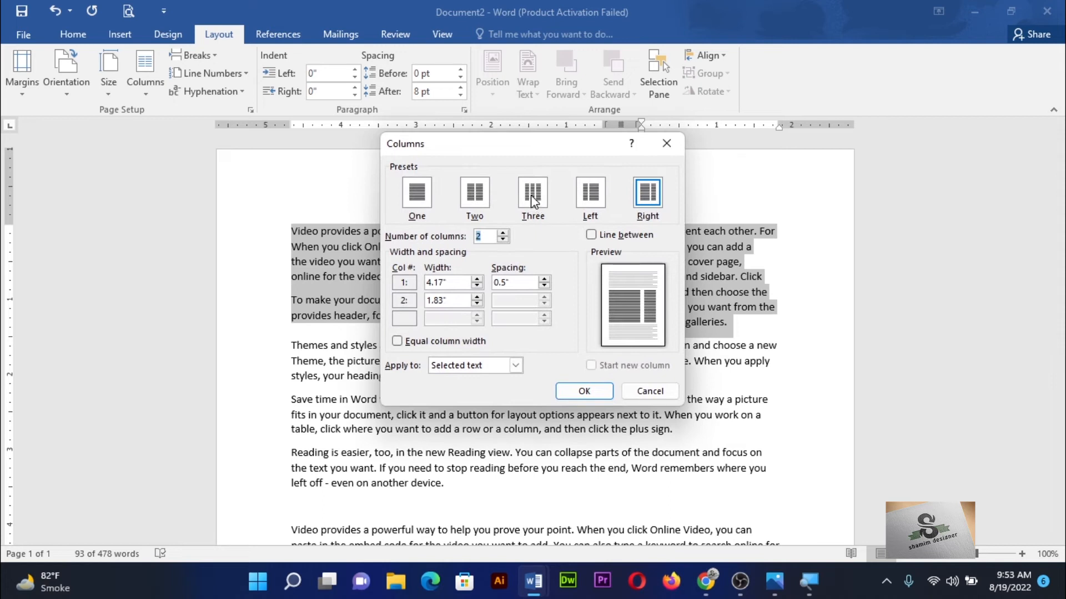
click(533, 202)
drag(540, 160, 427, 161)
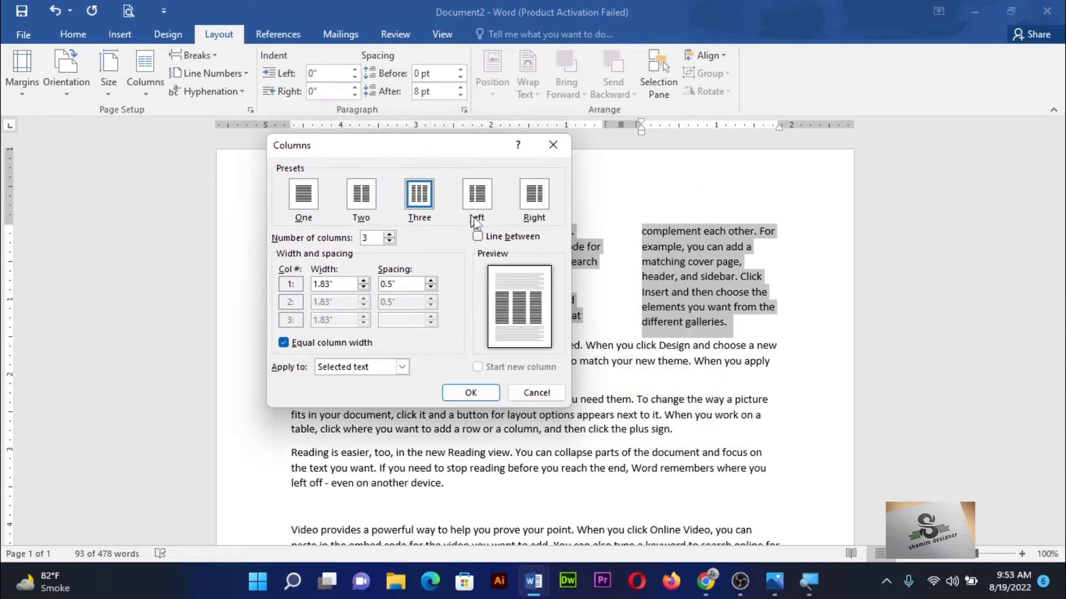
click(389, 235)
click(389, 235)
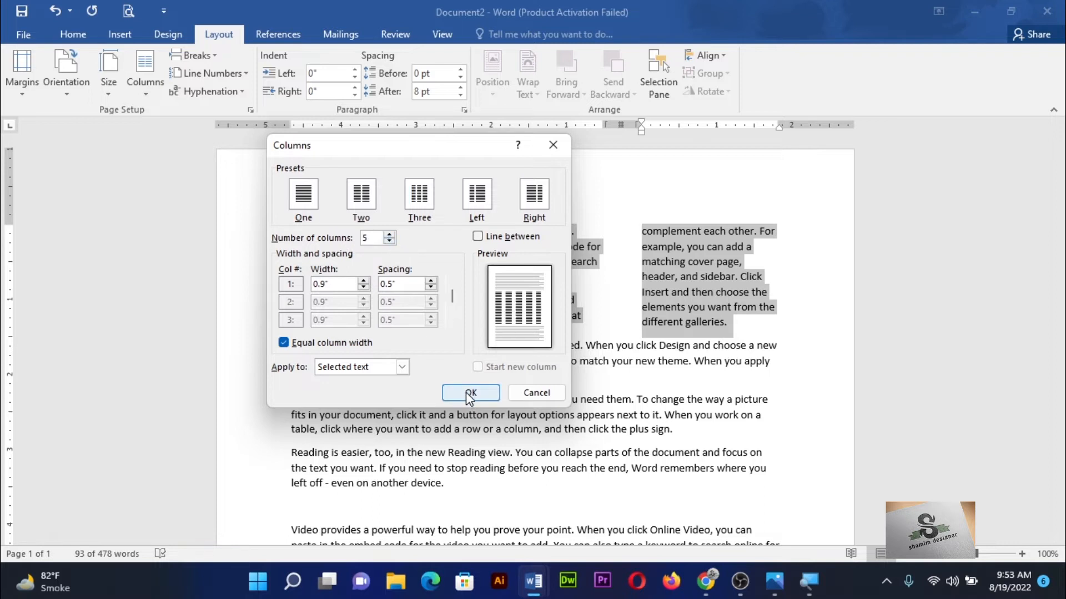
click(470, 394)
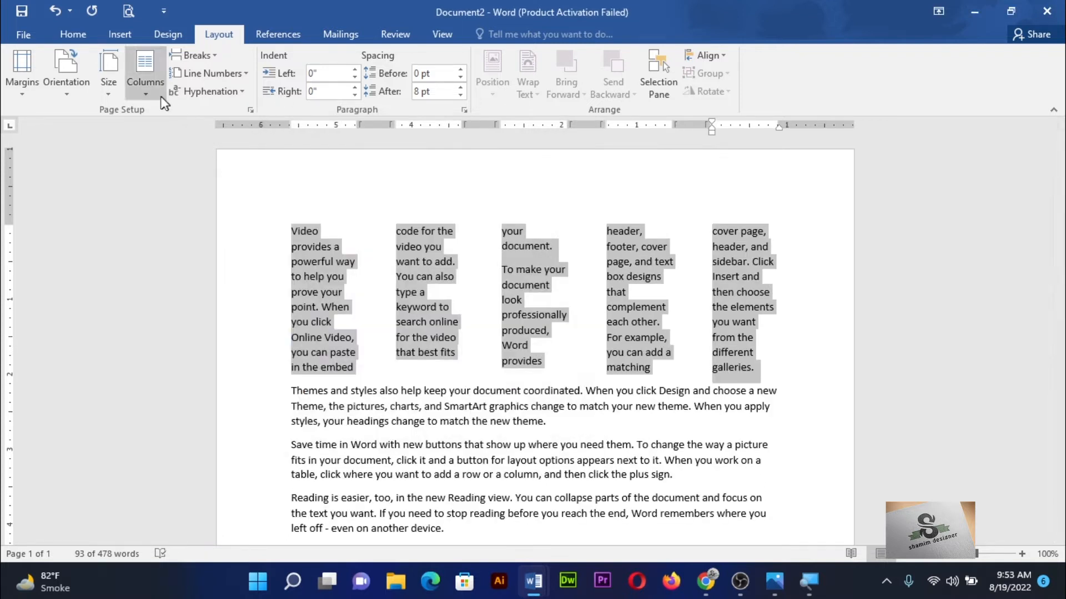
Set the selected paragraphs to 3 columns with a line between them
click(145, 86)
click(172, 284)
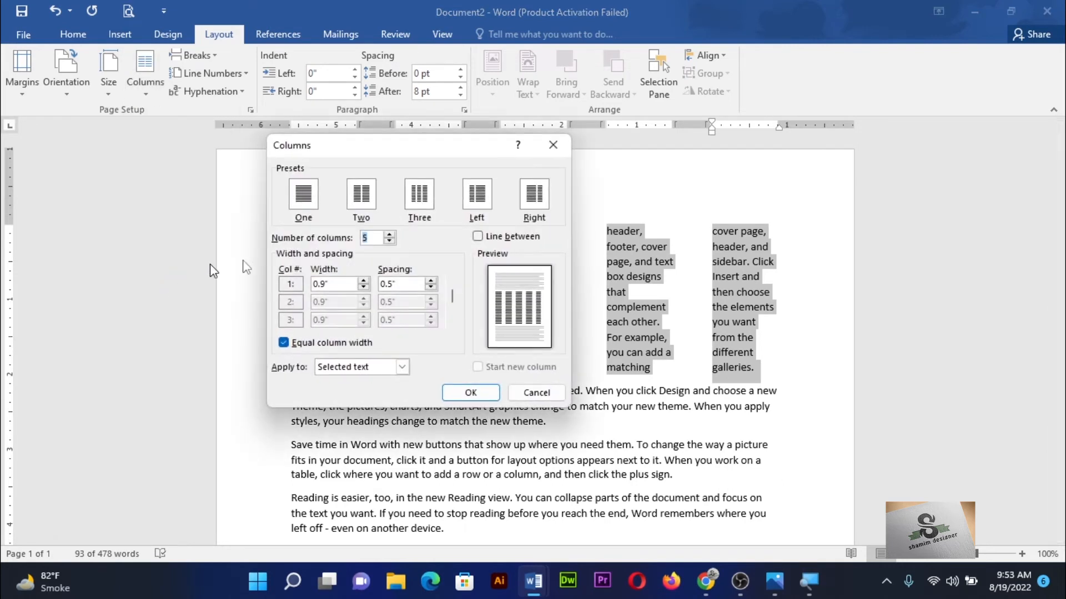
click(390, 241)
click(390, 241)
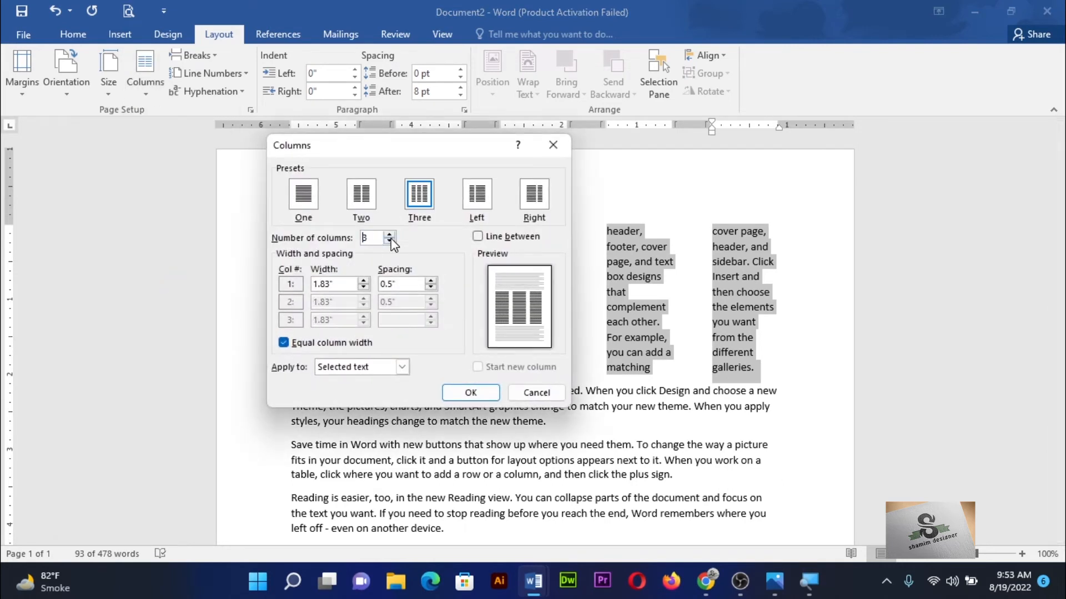
click(477, 236)
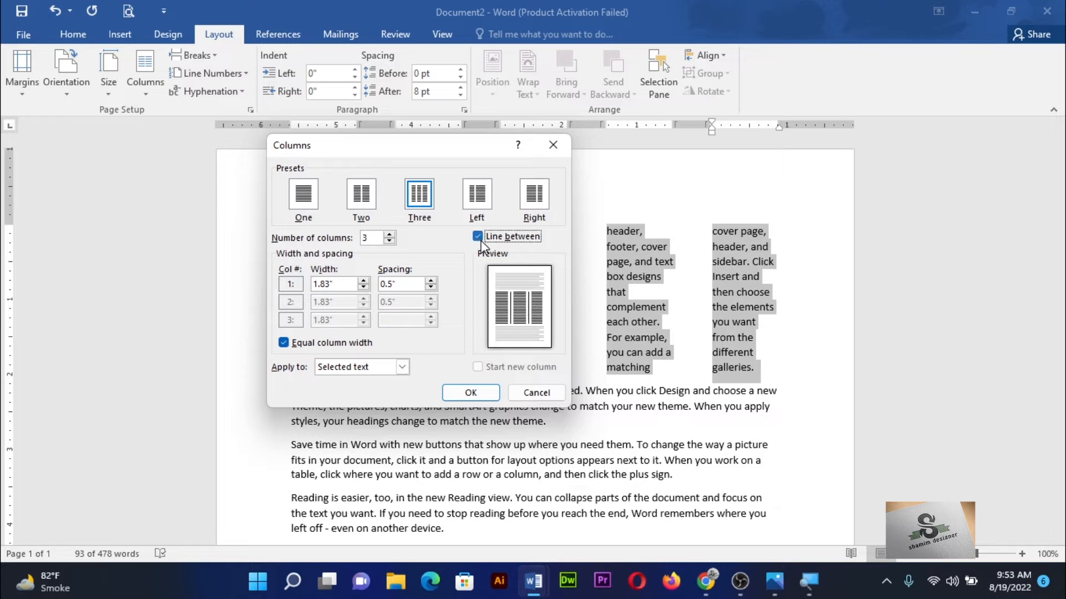
click(472, 393)
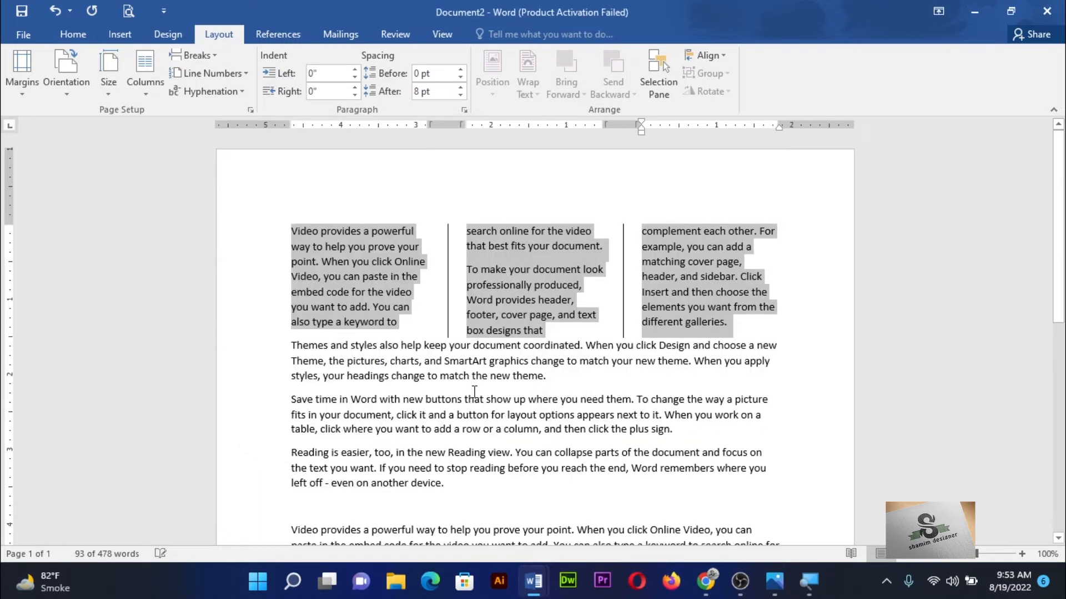
Reduce the spacing between the three columns to 0.2" and deselect the text
click(152, 93)
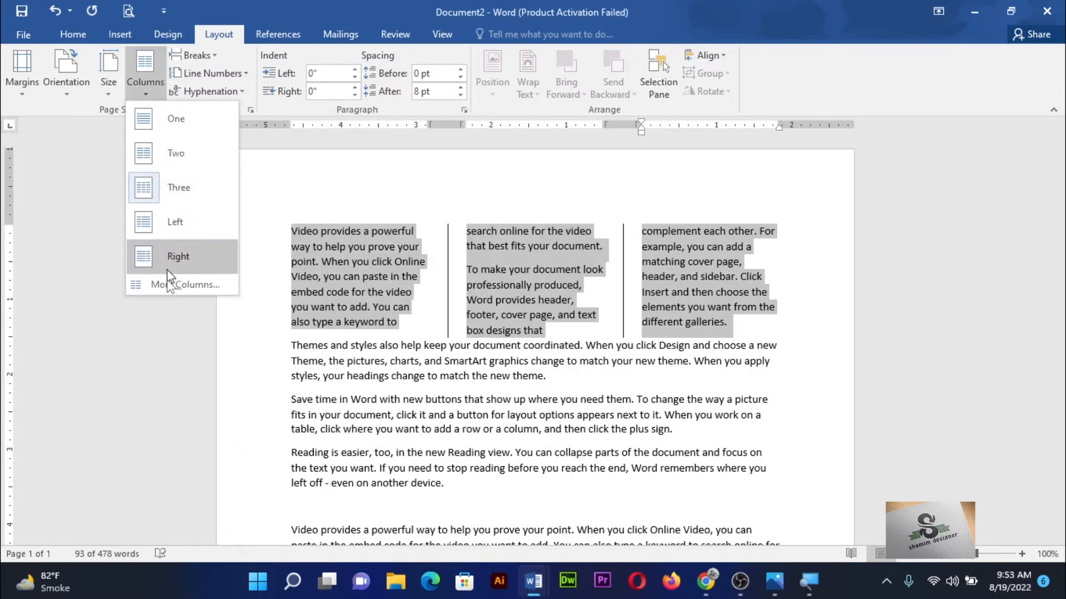
click(165, 285)
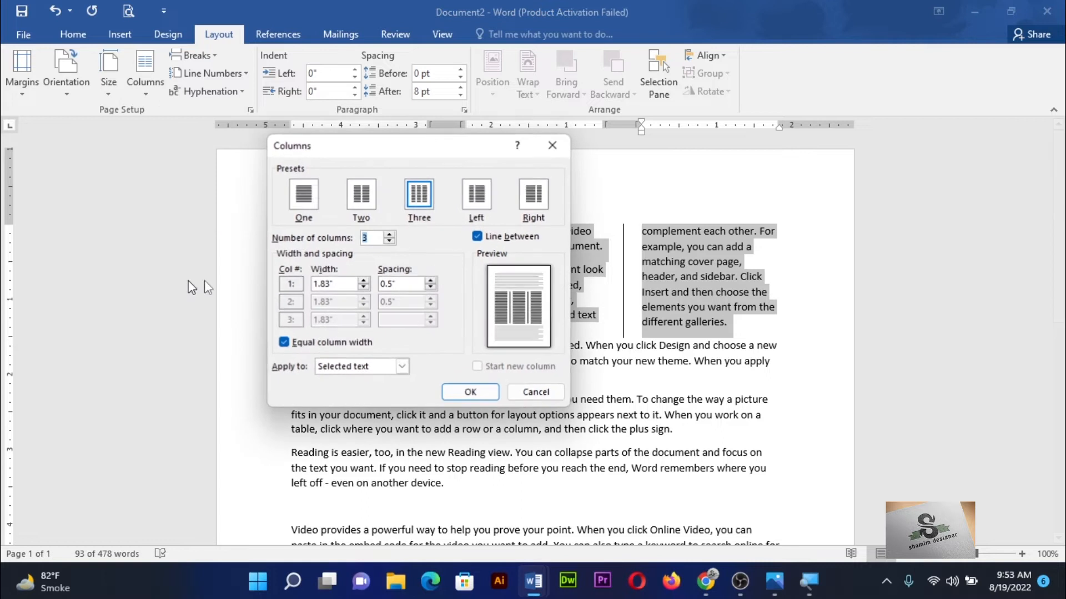
click(430, 289)
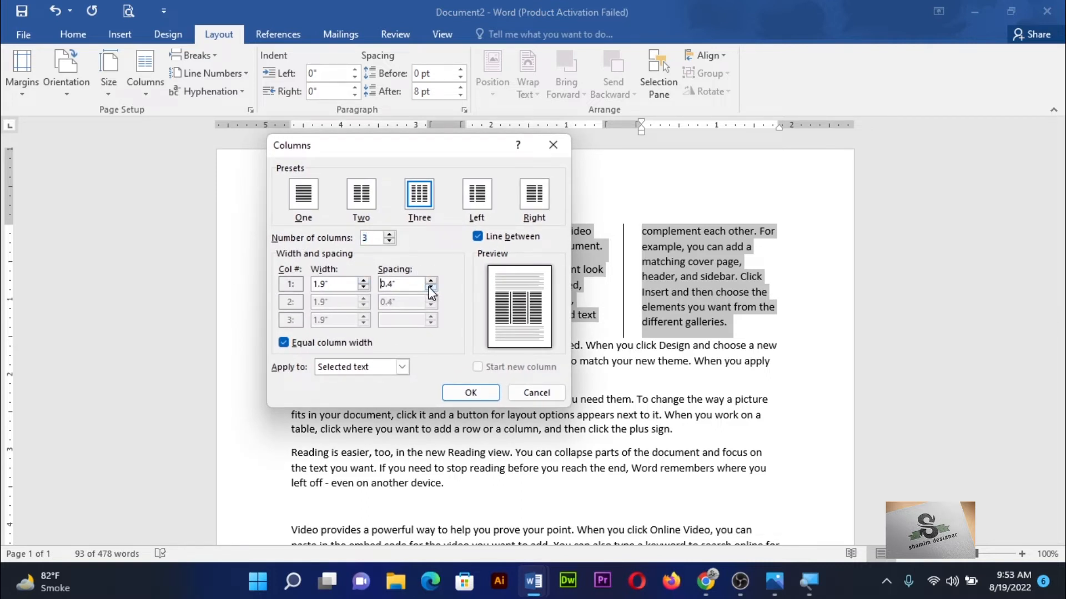
click(430, 288)
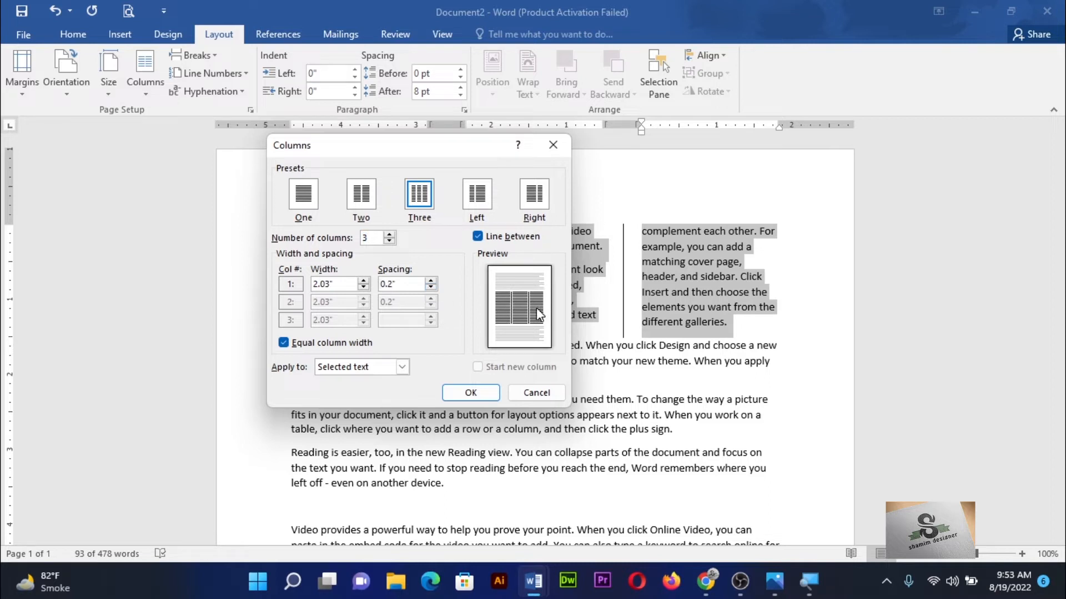
click(481, 393)
click(650, 316)
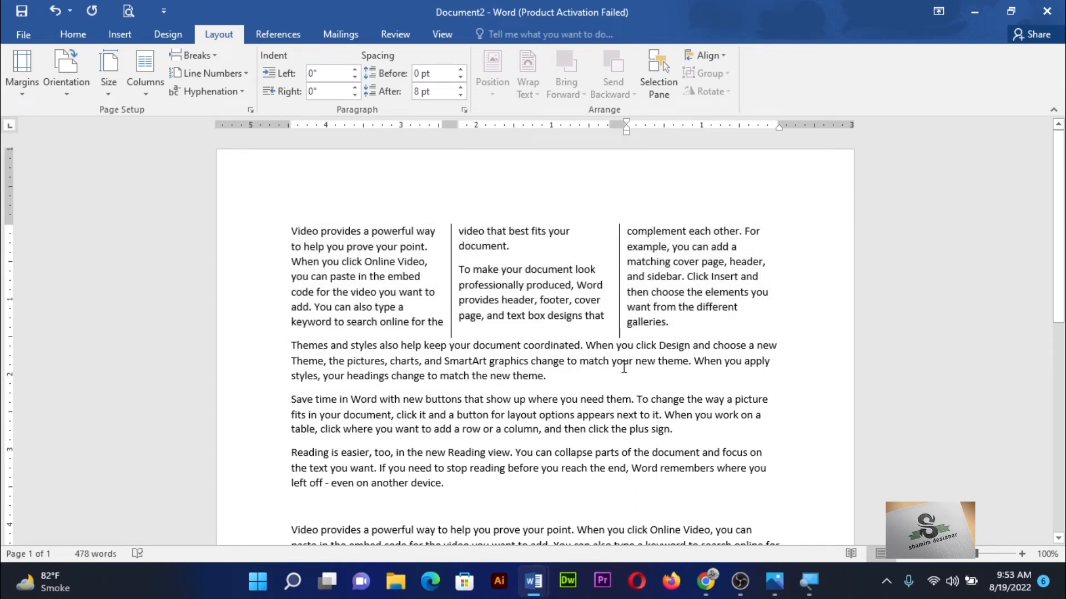
Create a new blank document and set its layout to three columns
key(ctrl+n)
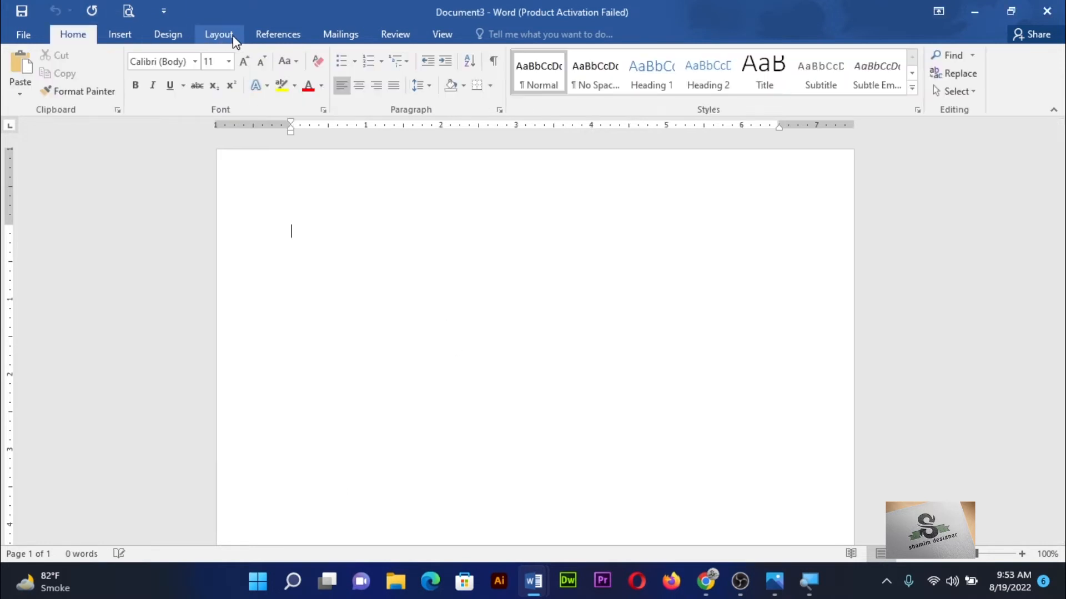
click(234, 36)
click(146, 92)
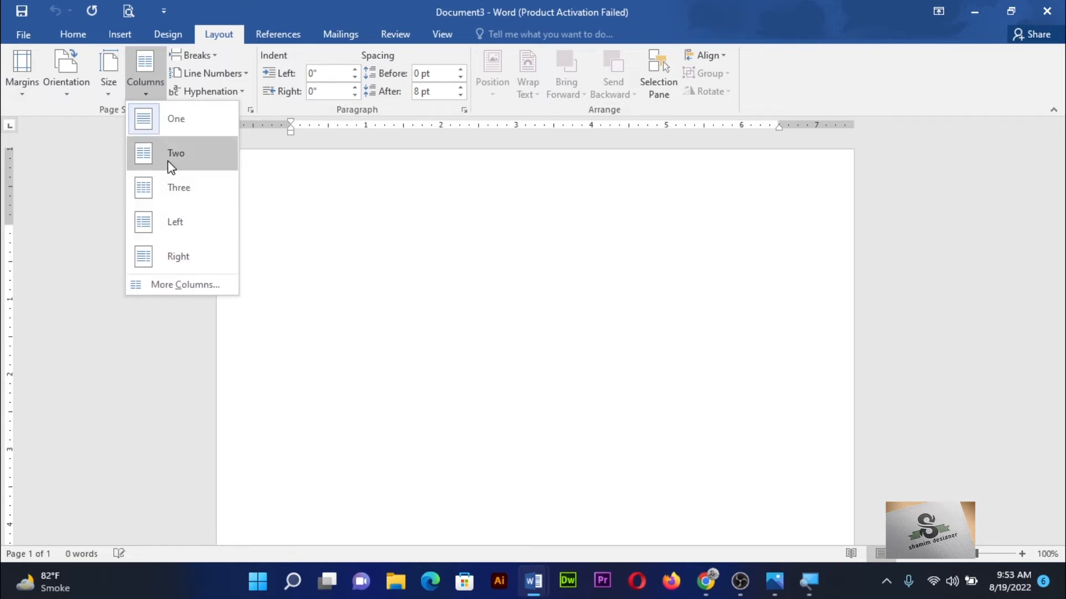
click(162, 184)
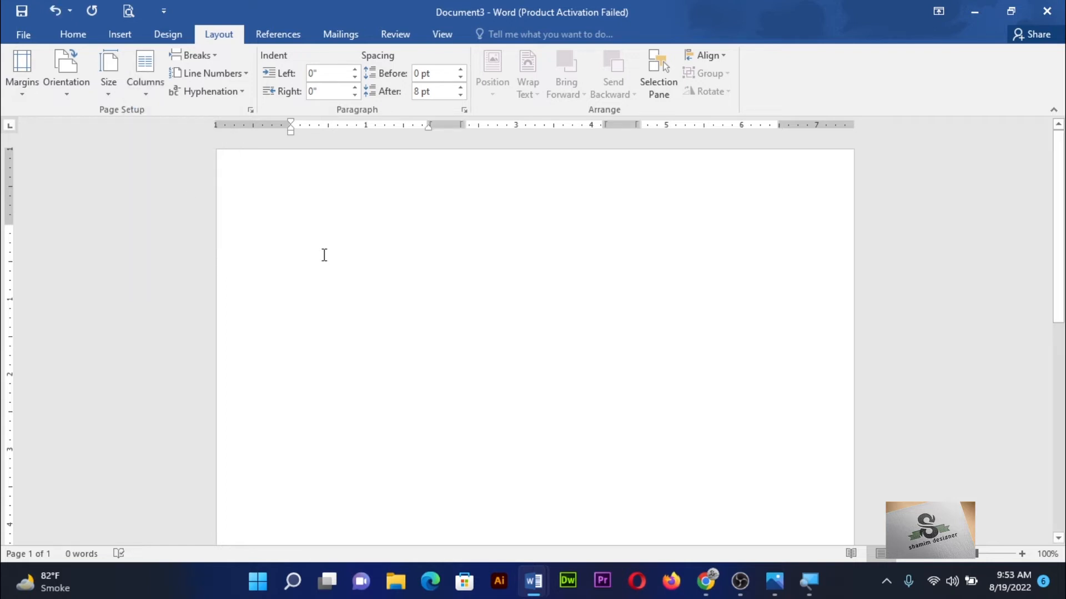
Generate sample paragraphs with =rand() in the three-column document
text(=ra)
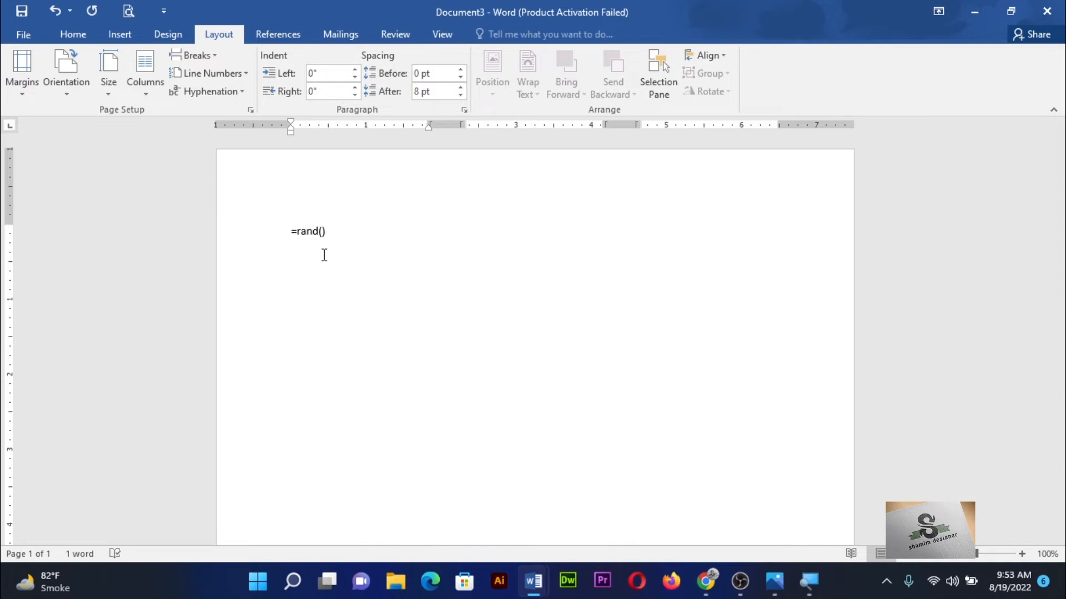
text(nd())
key(Return)
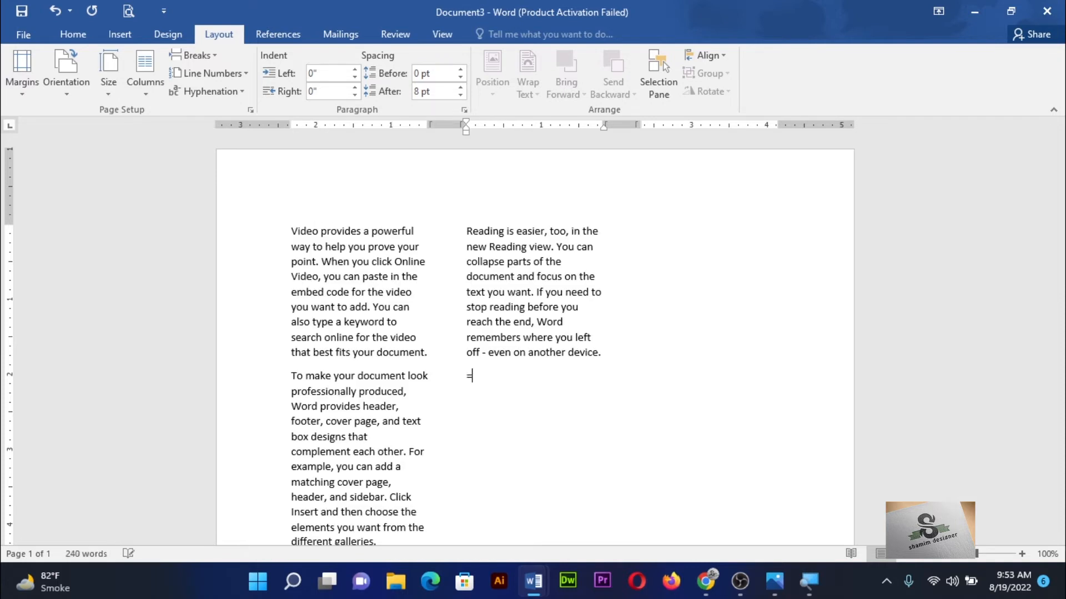
Add a second set of sample paragraphs with =rand() below the existing three-column text
text(=rand())
key(Return)
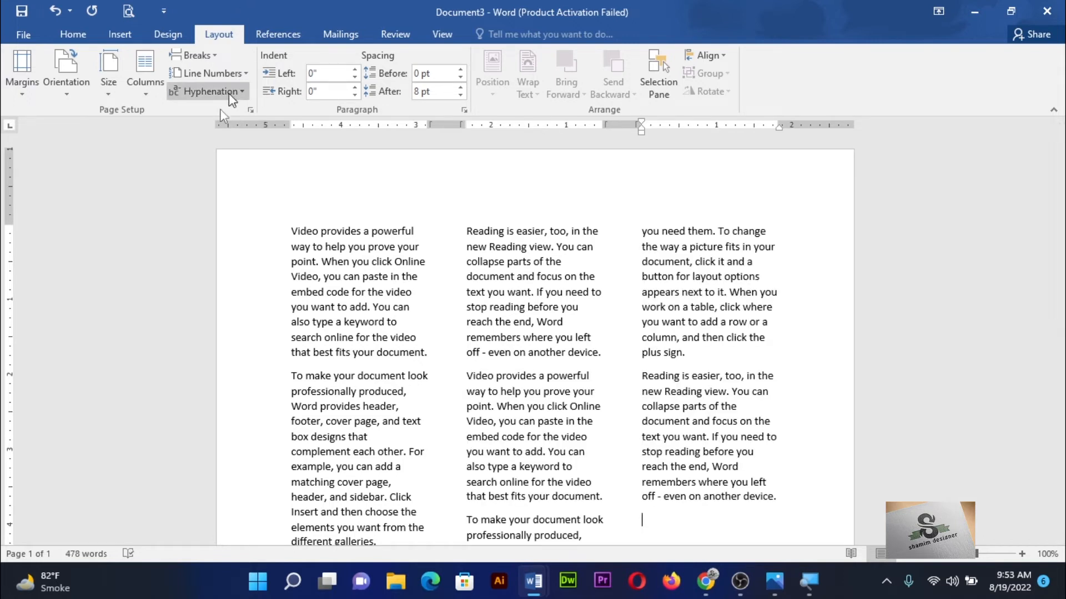
Select all the text, add a line between its three columns and reduce the column spacing
key(ctrl+a)
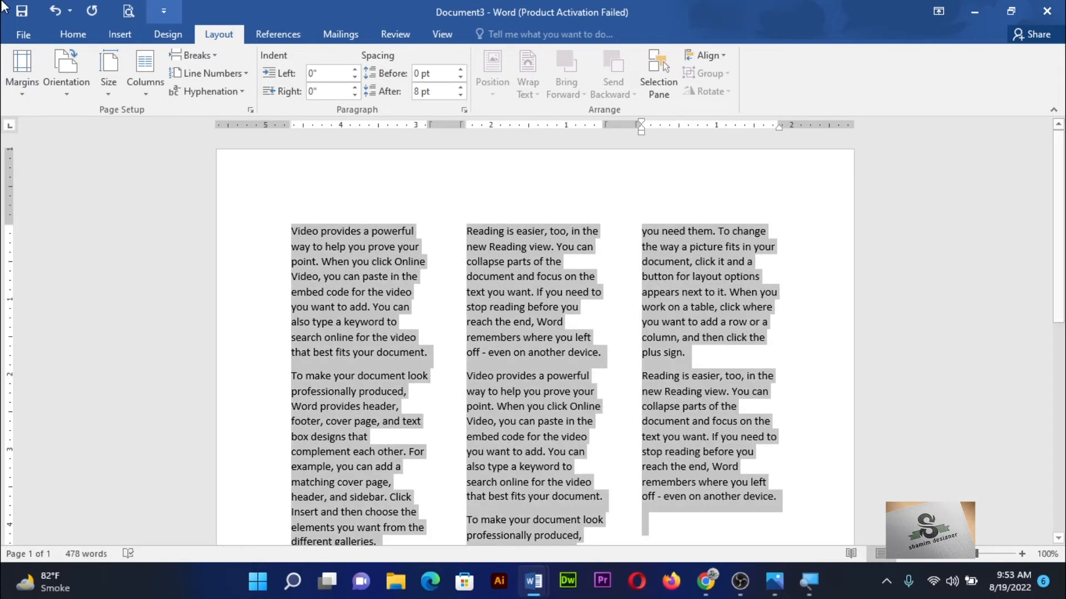
click(146, 83)
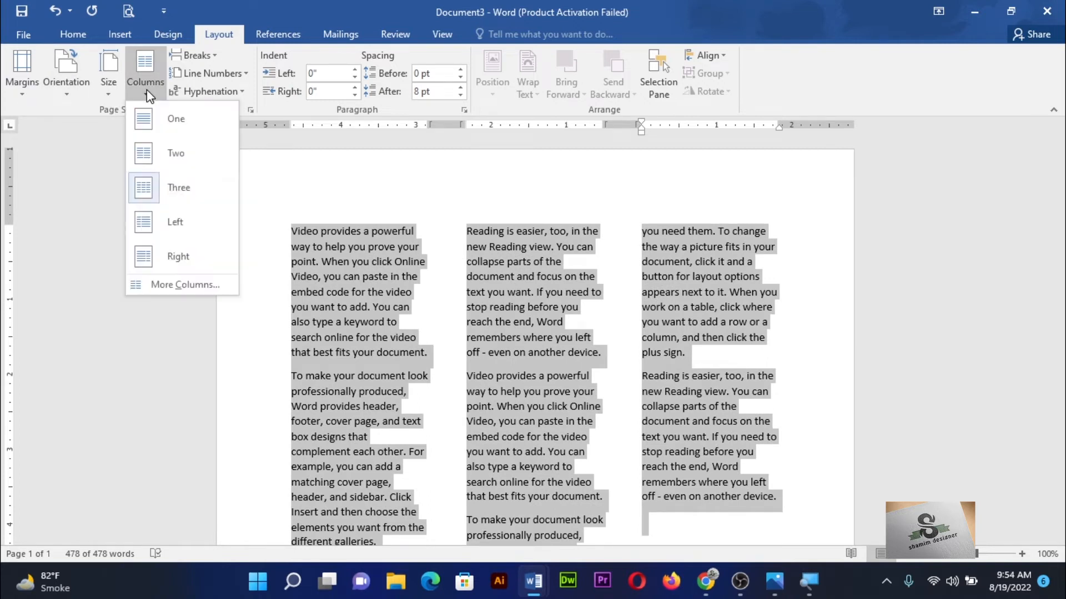
click(165, 288)
click(478, 235)
click(431, 287)
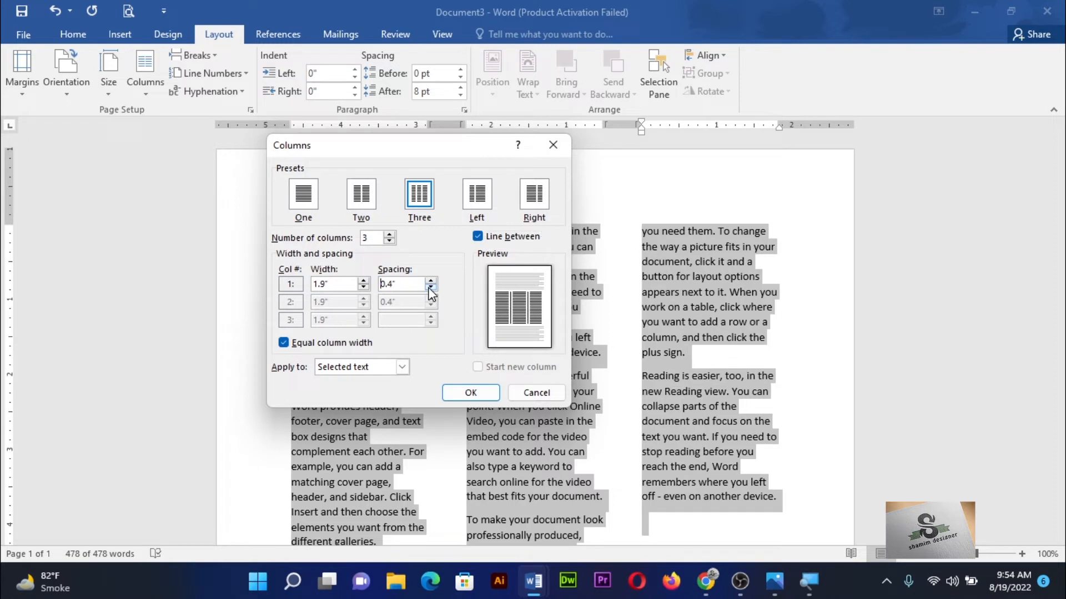
click(469, 397)
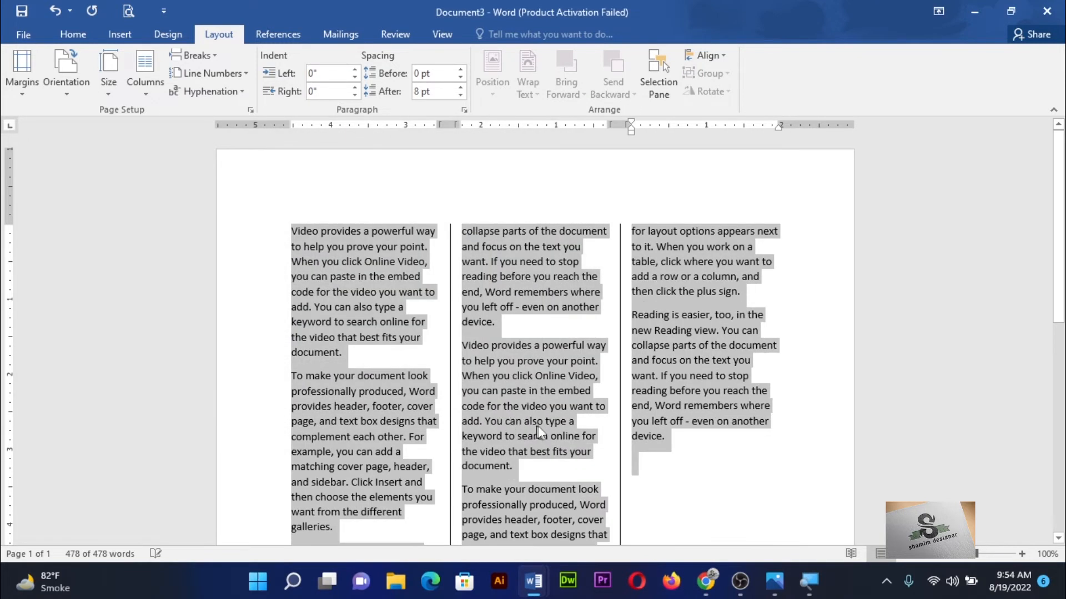
scroll(539, 427, down, 10)
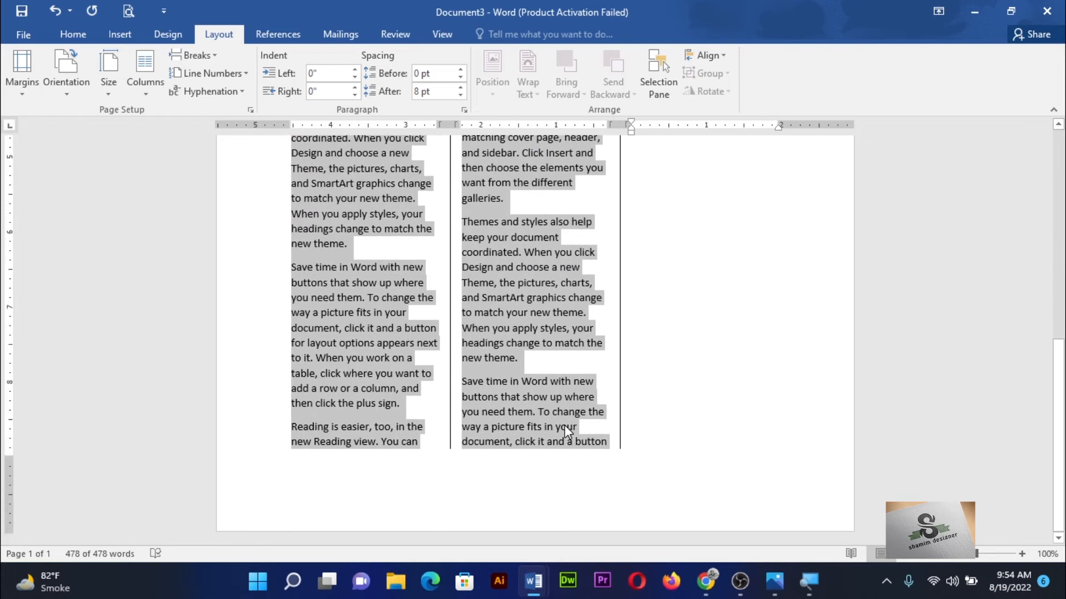
scroll(564, 425, up, 10)
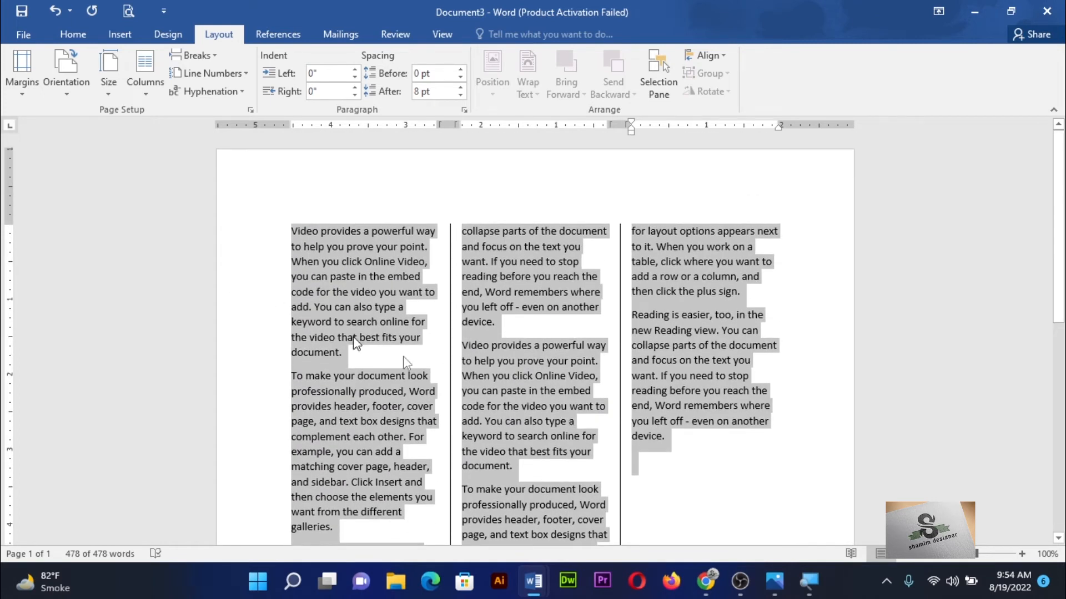
Undo the column changes and sample text back to an empty single-column document
key(ctrl+z)
key(ctrl+z)
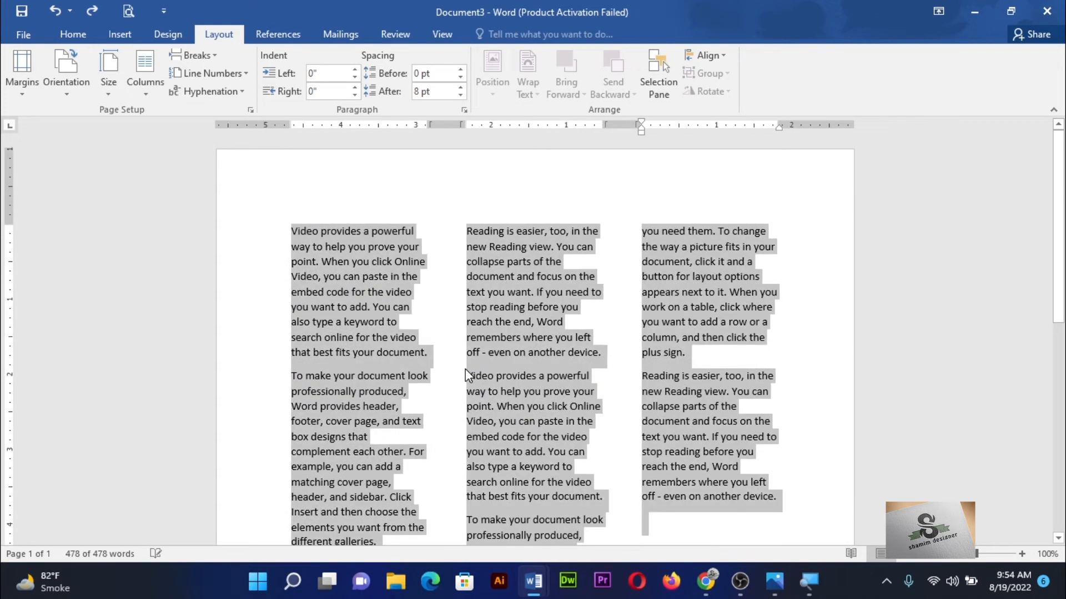
key(ctrl+z)
key(ctrl+z)
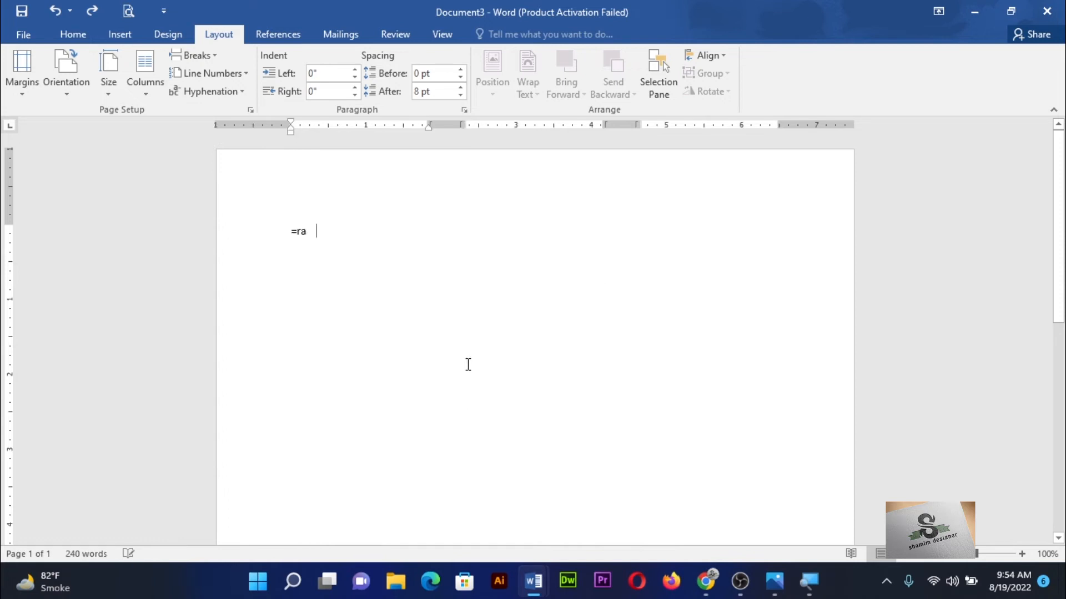
Generate sample paragraphs with =rand() in the single-column document
text(=)
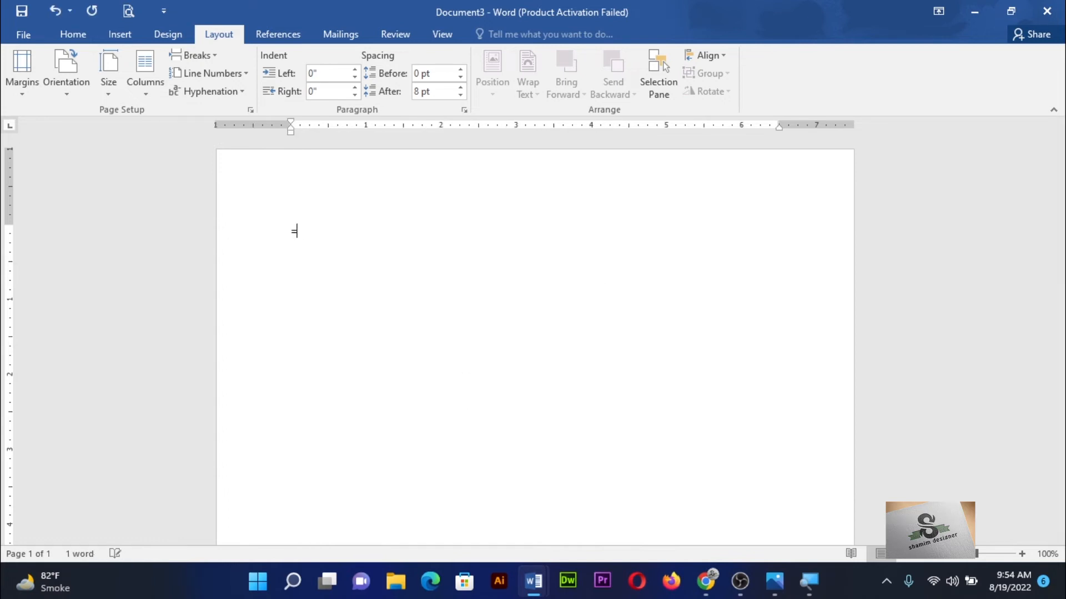
text(rand())
key(Return)
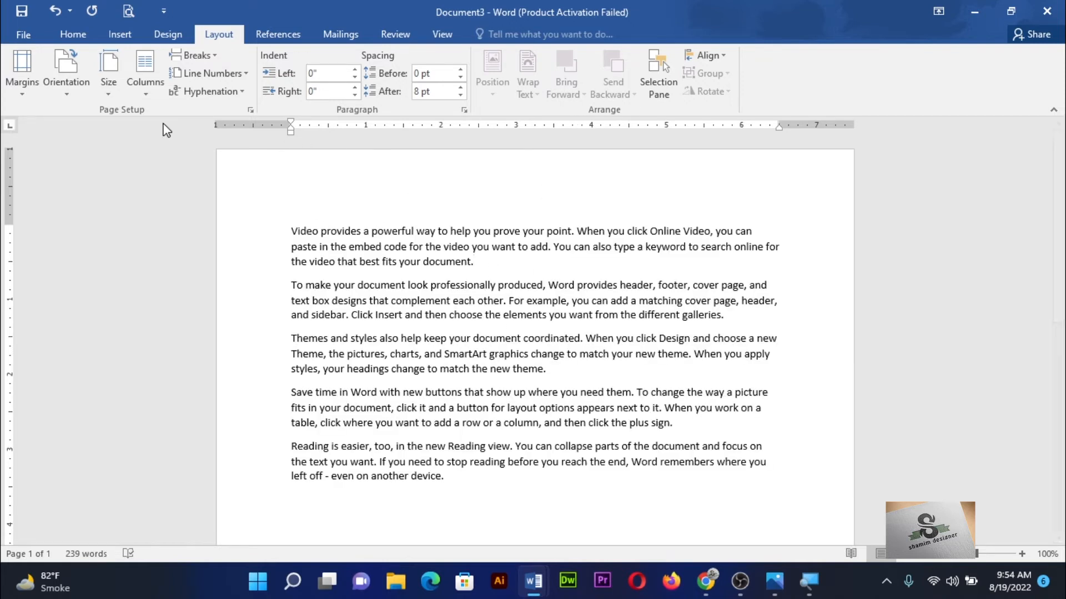
Apply the Left column preset with a line between from this point forward
click(146, 96)
click(168, 285)
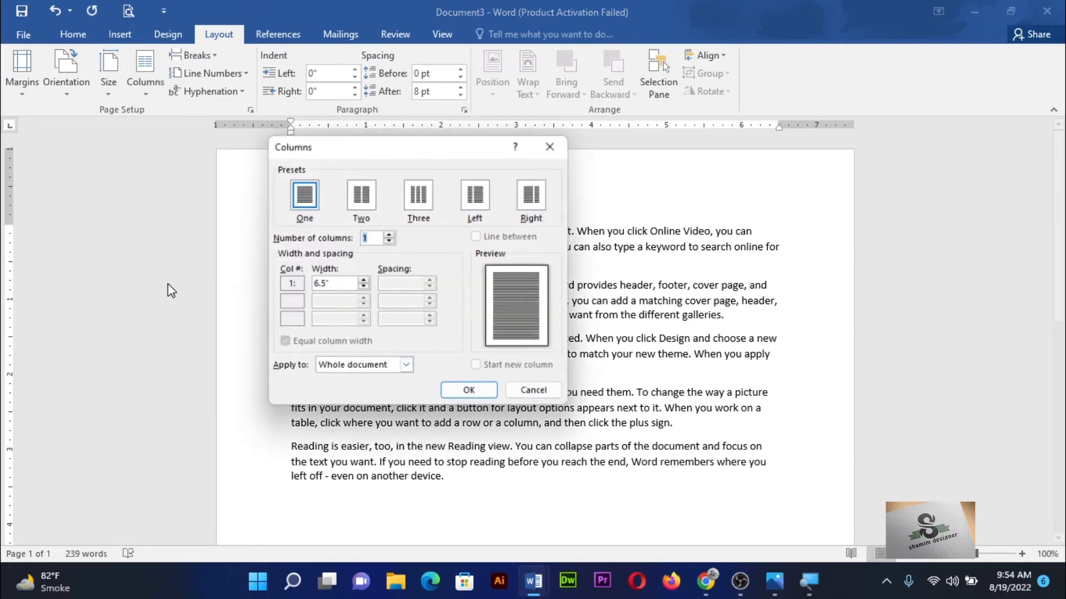
click(408, 370)
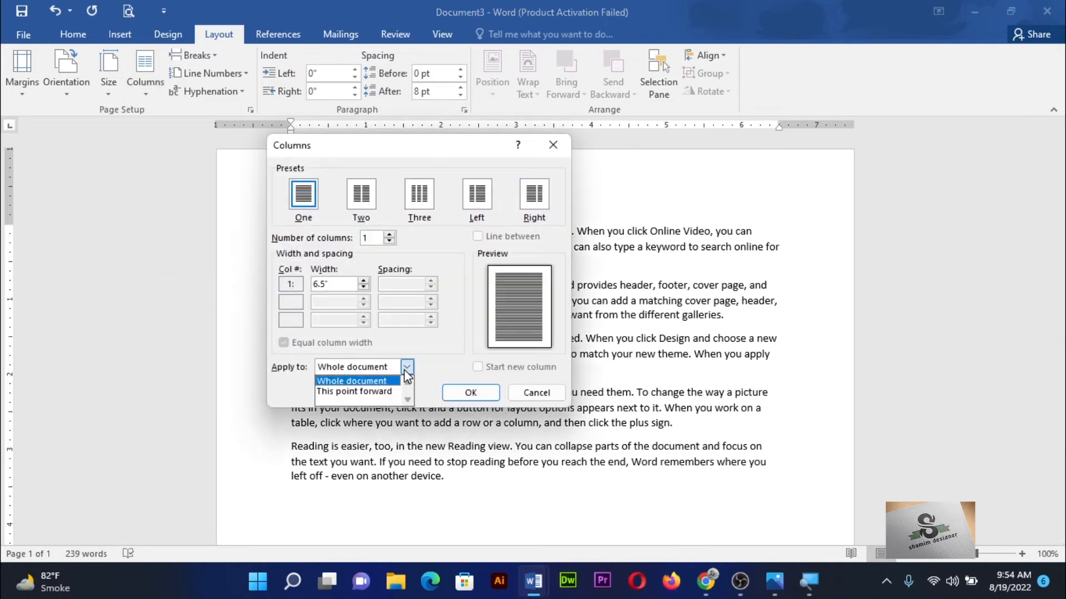
click(384, 391)
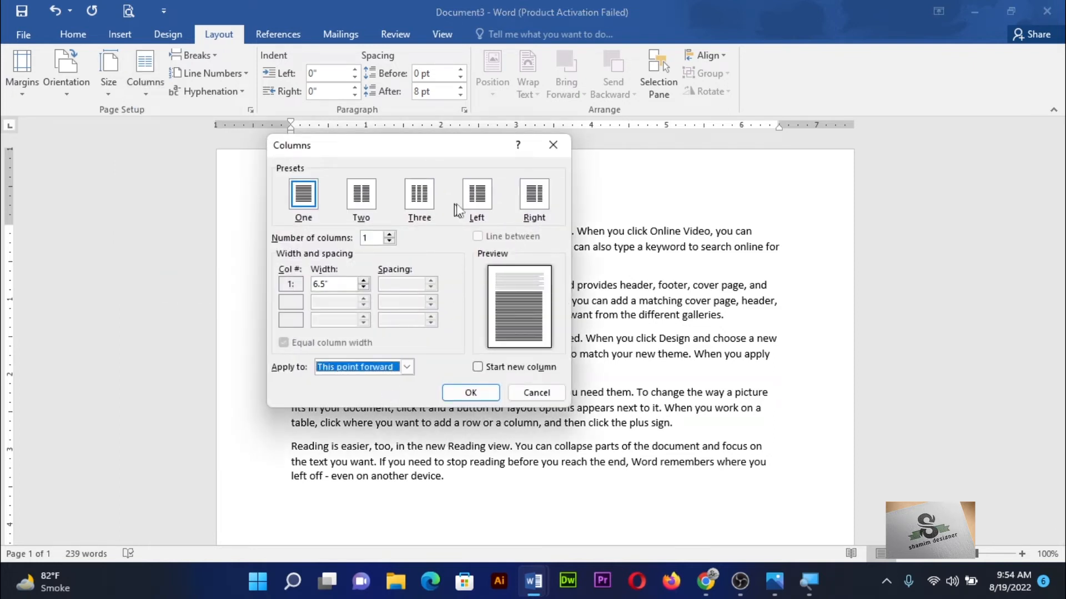
click(477, 200)
click(478, 237)
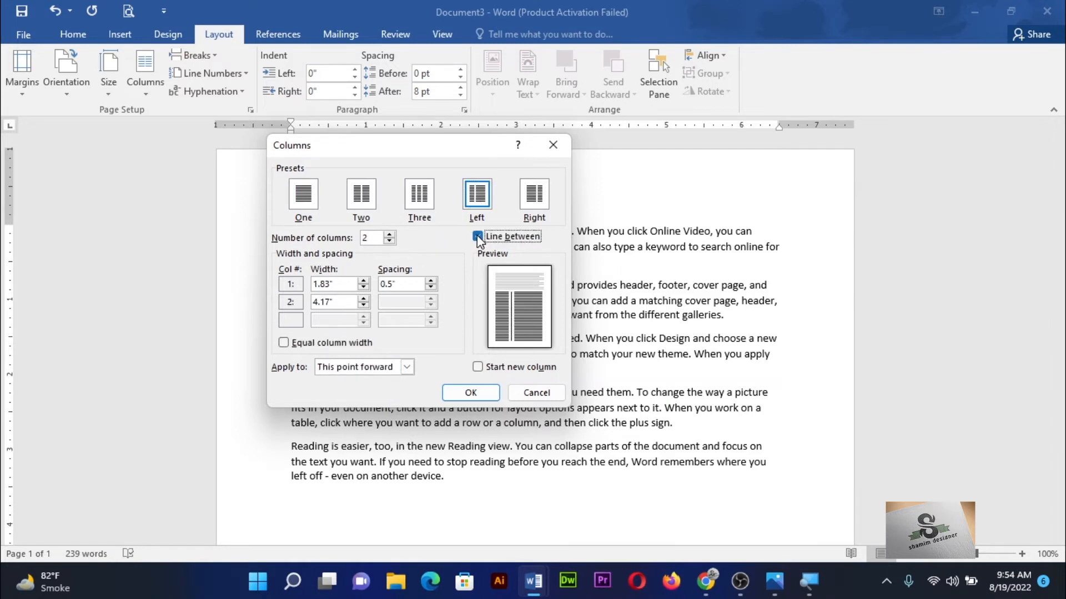
click(478, 391)
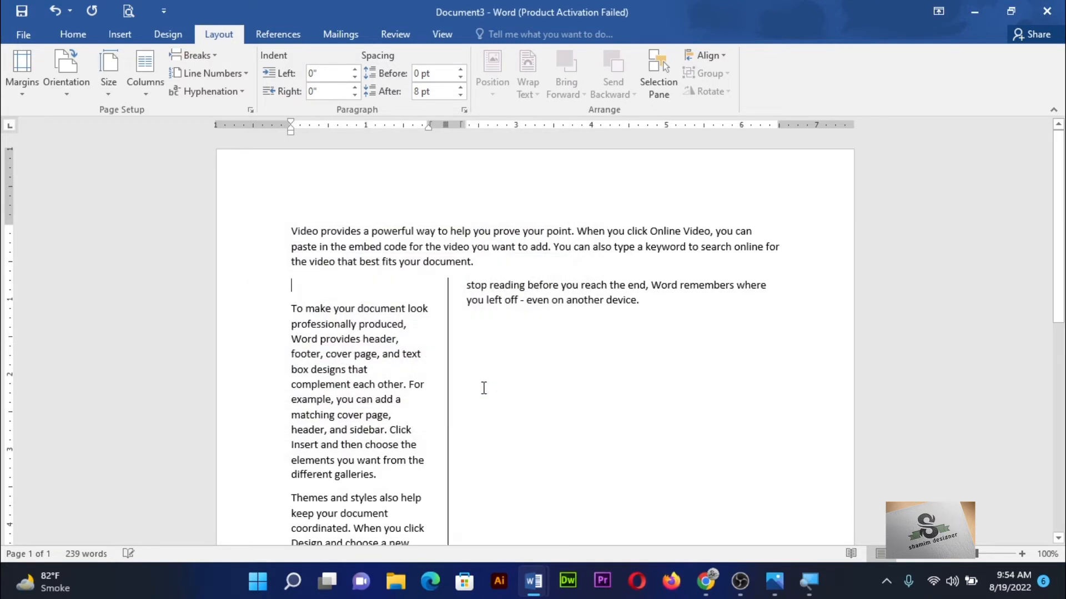
click(489, 264)
Undo the Left column layout and the sample text until the document is blank
key(ctrl+z)
key(ctrl+z)
key(ctrl+z)
key(ctrl+z)
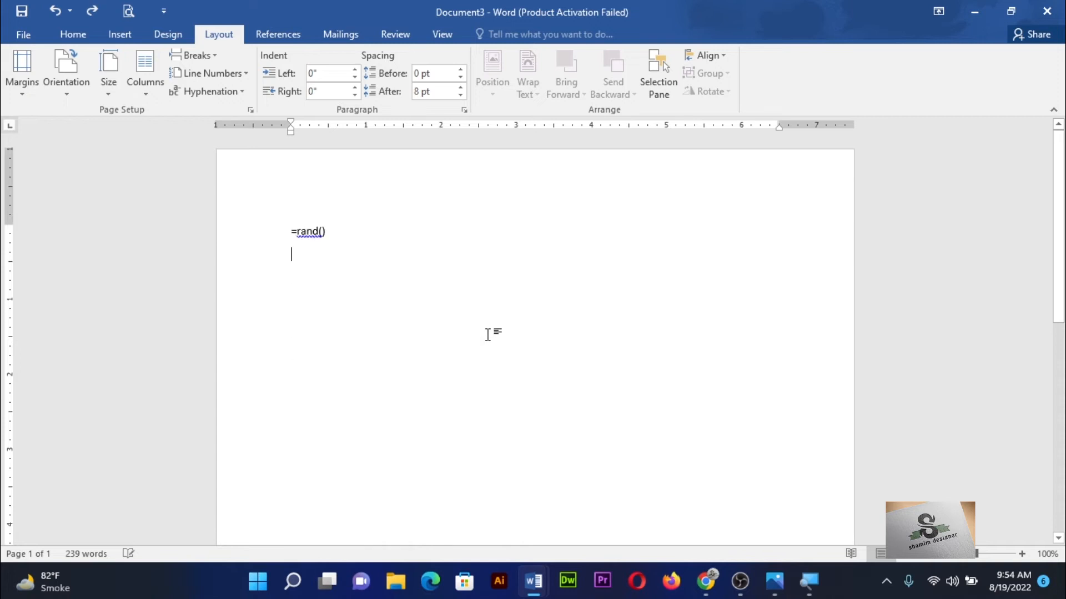
key(ctrl+z)
key(ctrl+z)
key(ctrl+z)
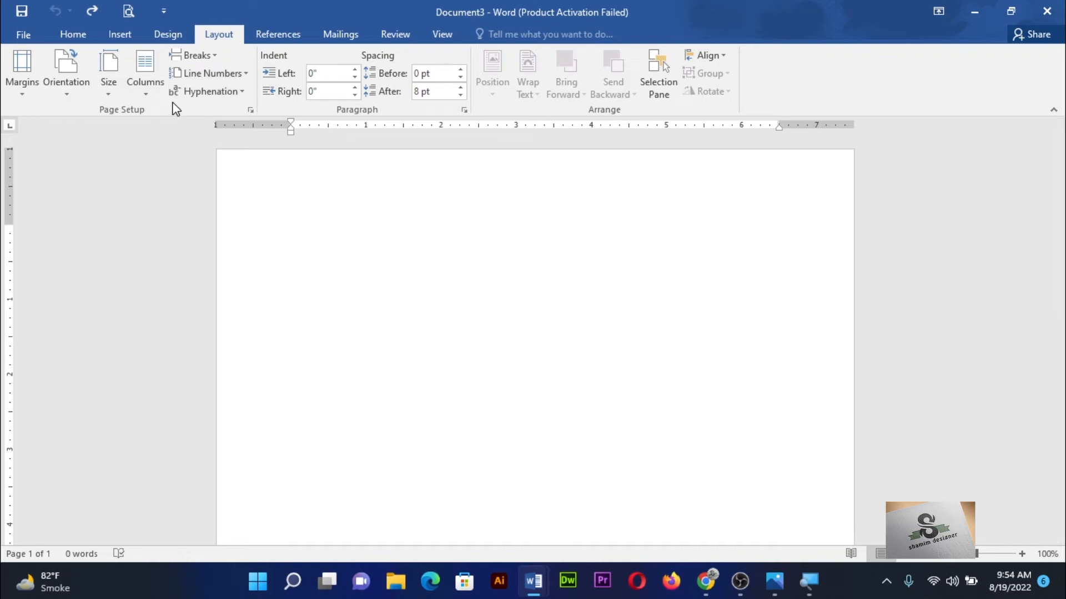
click(150, 88)
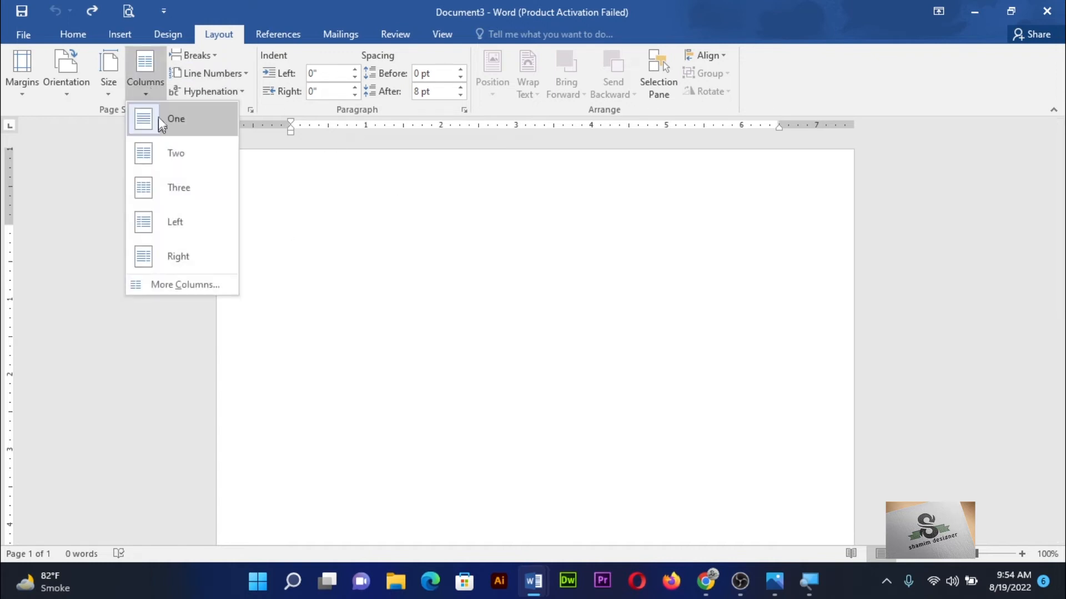
click(148, 88)
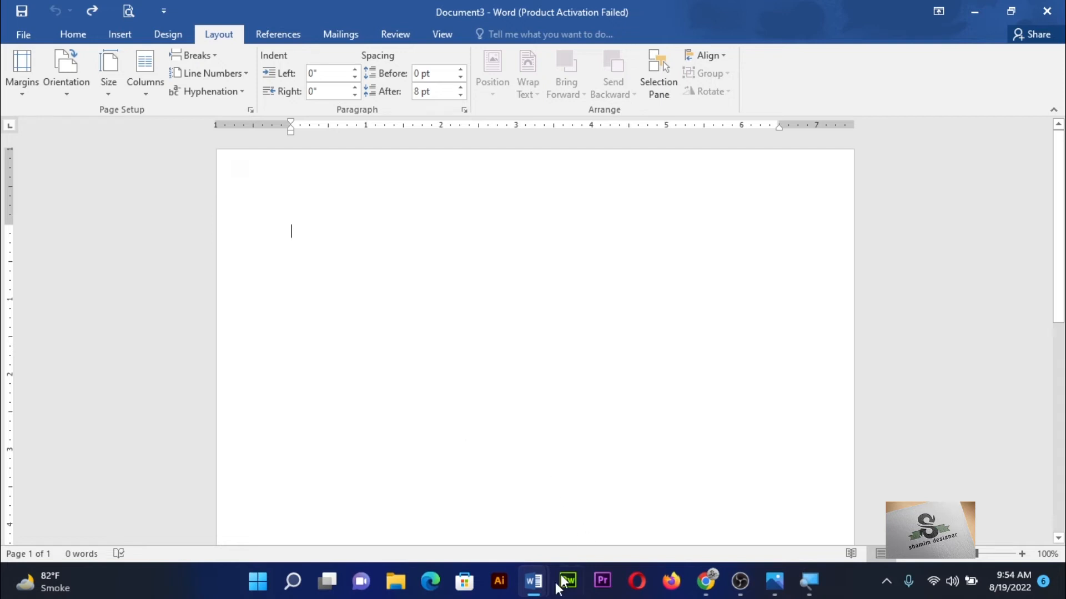
Switch to the Document1 window and place the cursor in the first paragraph of page 1
mouse_move(536, 594)
click(535, 526)
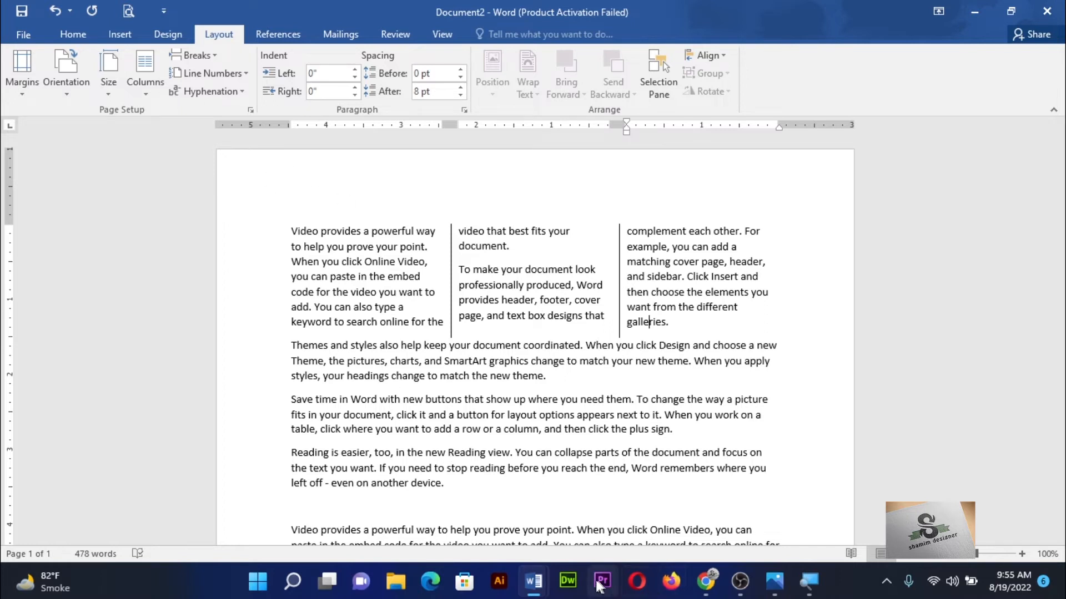
mouse_move(541, 587)
click(409, 515)
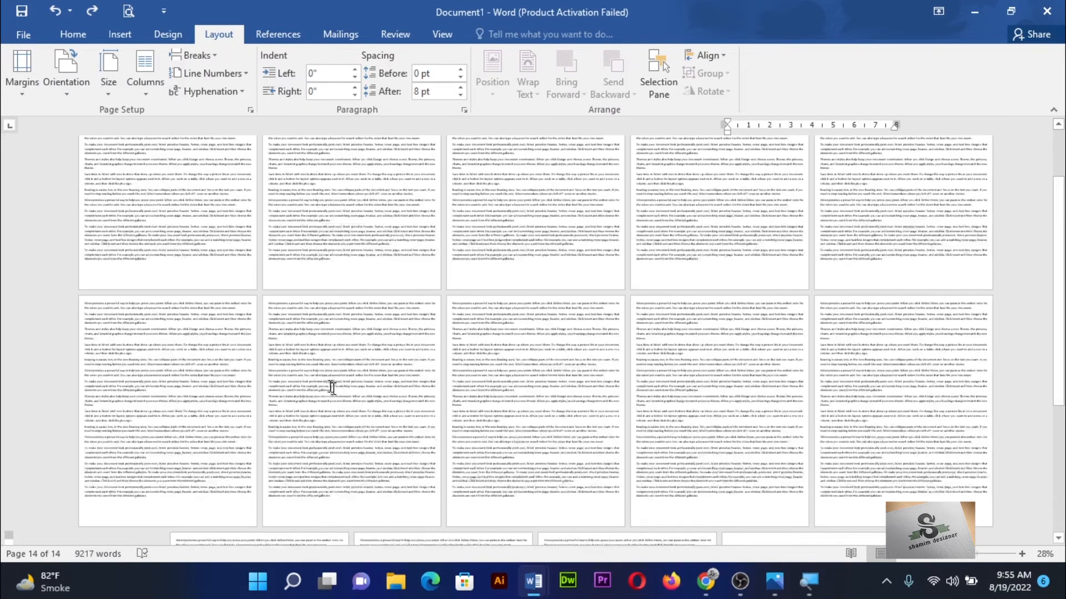
click(979, 552)
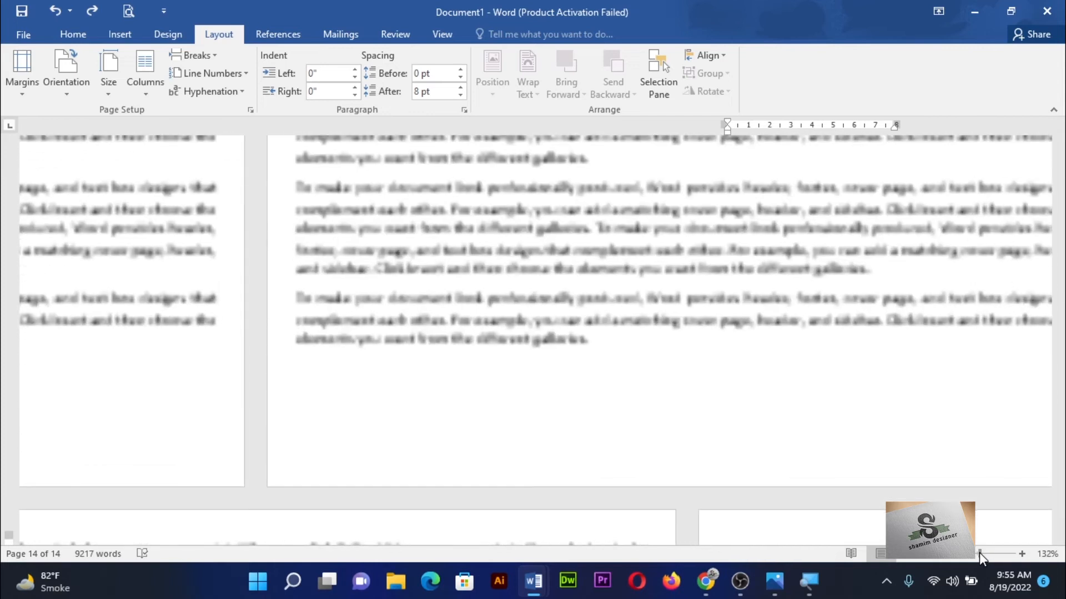
click(932, 554)
click(931, 555)
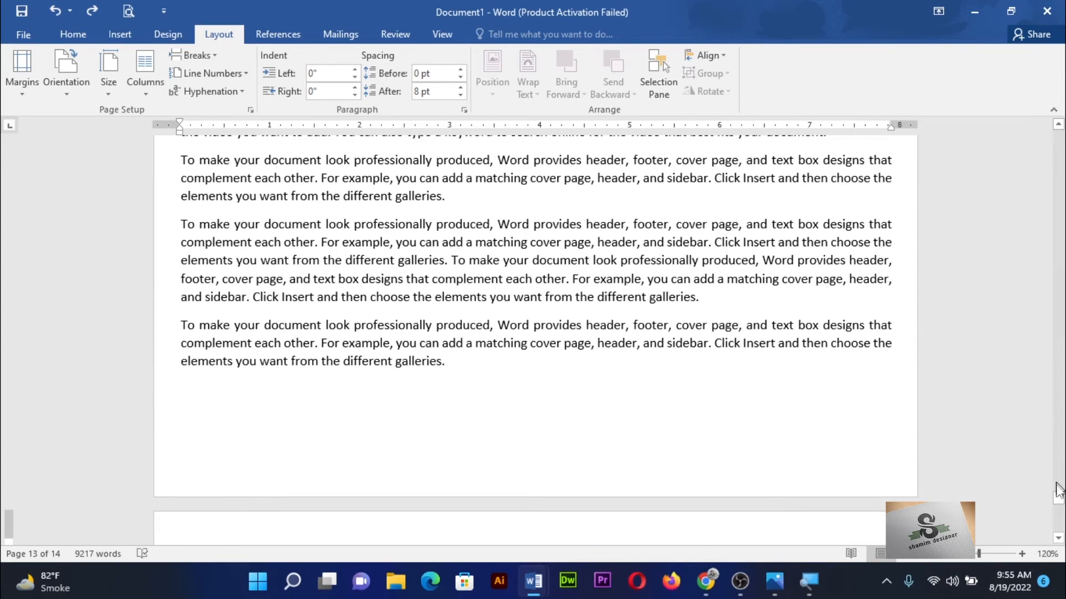
drag(1058, 504, 1059, 136)
click(234, 205)
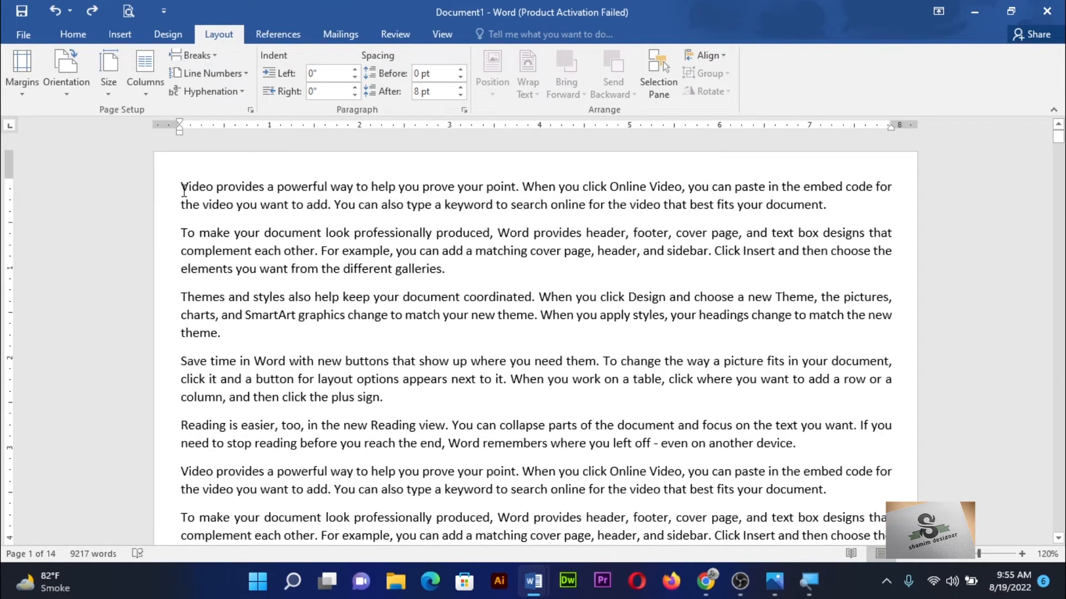
Try continuous line numbering on the narrow-margin document and undo it
click(249, 75)
click(241, 112)
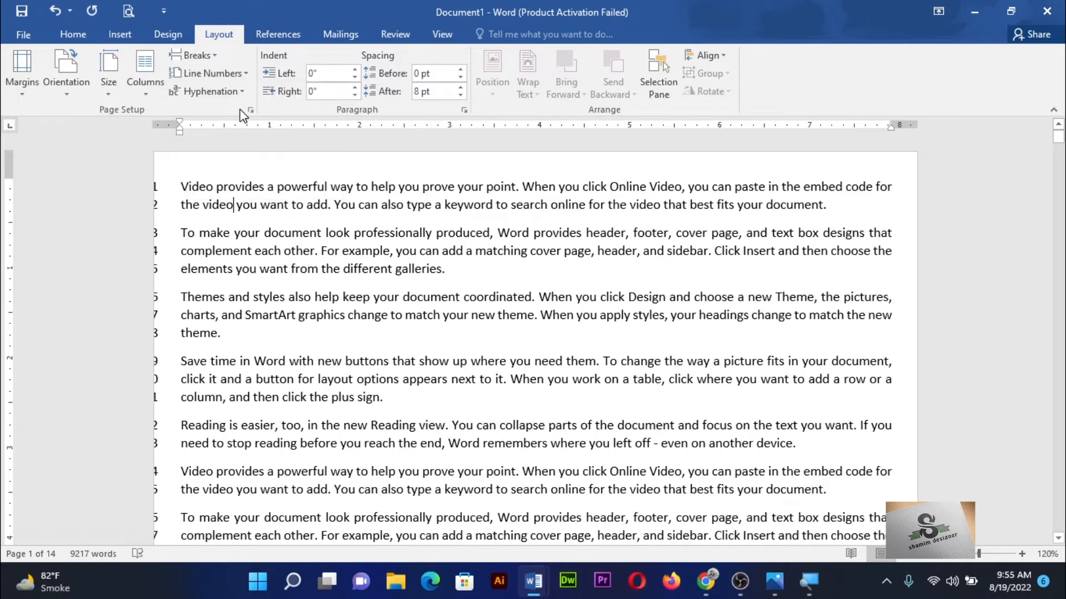
key(ctrl+z)
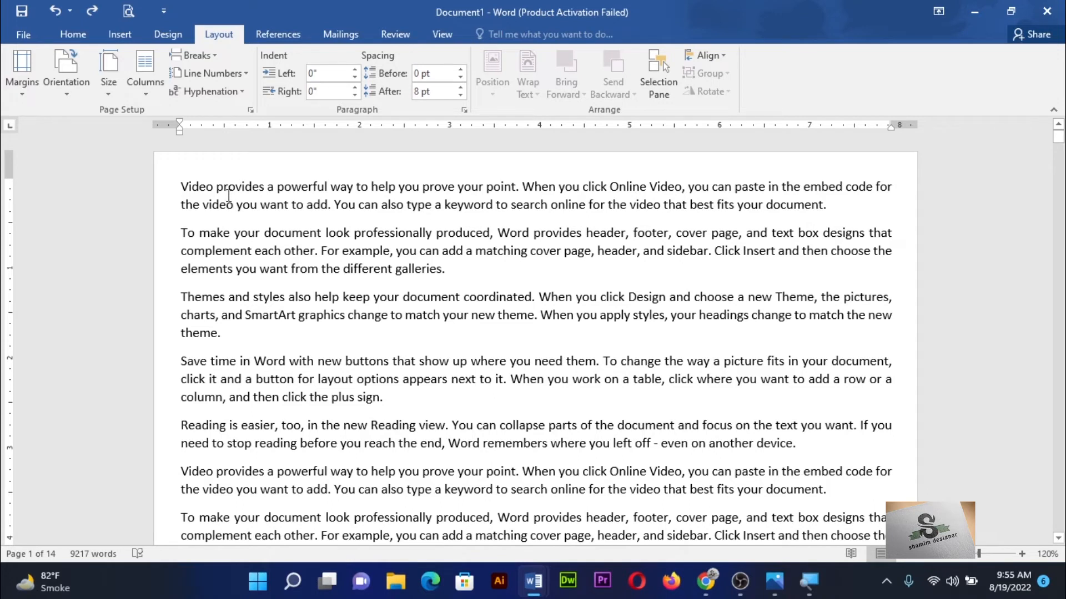
Set the page margins to 1" and turn on continuous line numbering for the document
click(18, 88)
click(43, 192)
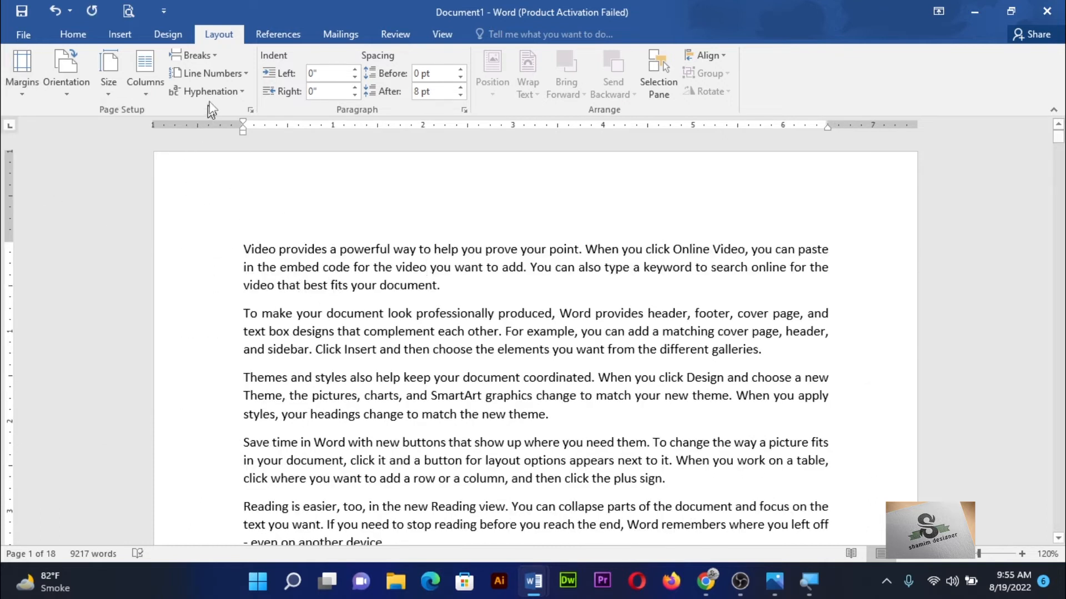
click(233, 74)
click(217, 115)
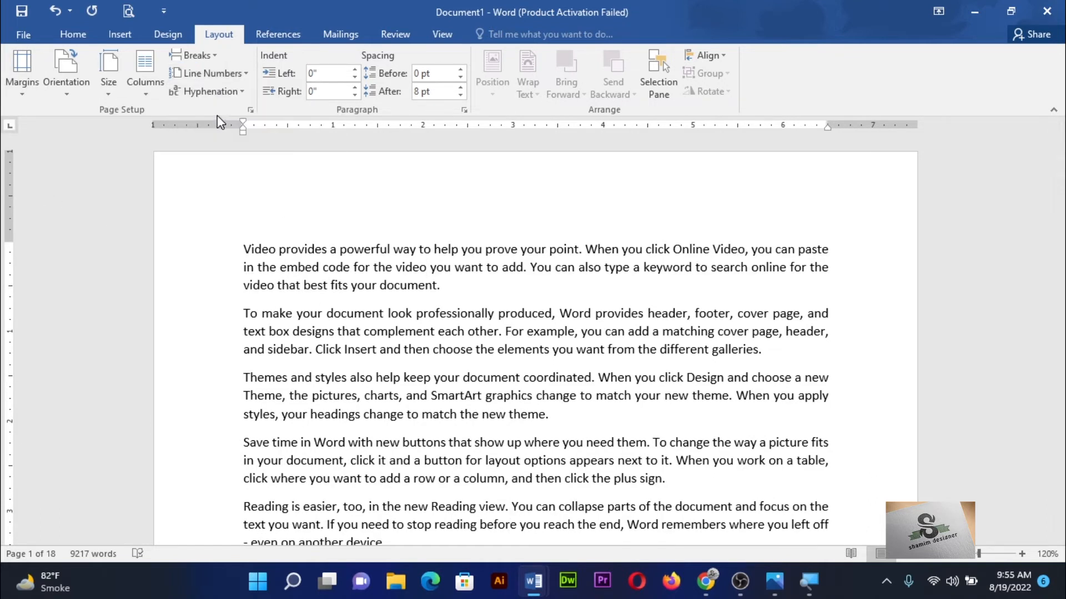
scroll(387, 329, down, 5)
scroll(387, 329, down, 15)
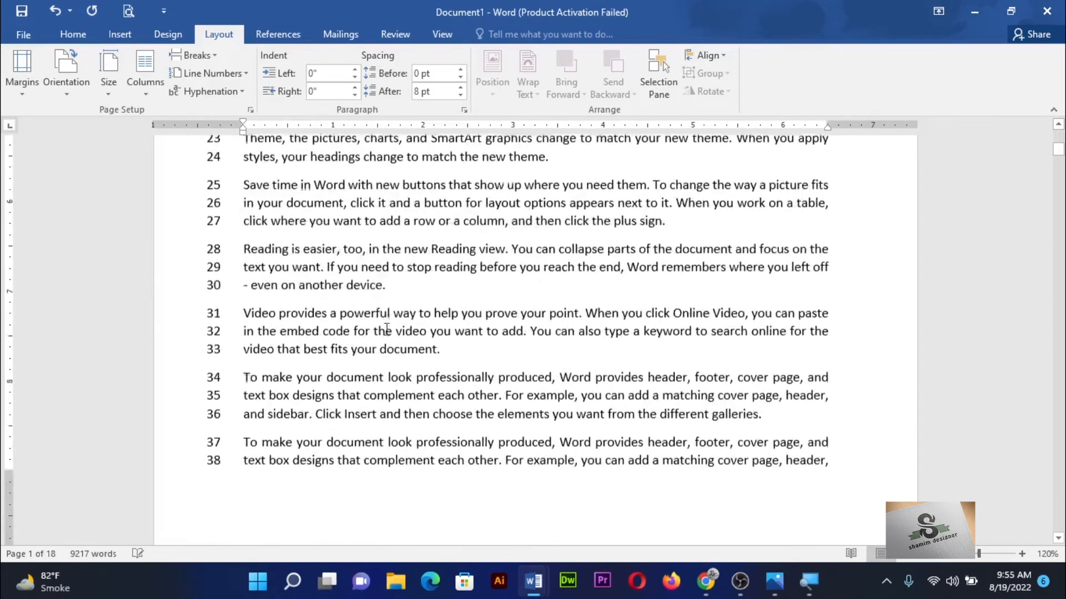
scroll(389, 328, up, 2)
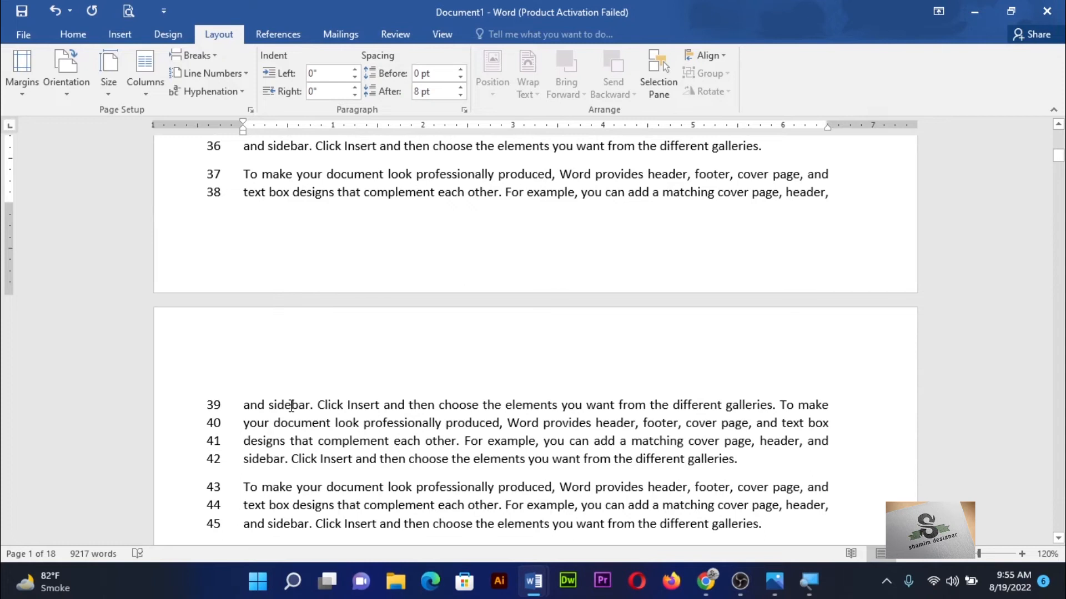
scroll(290, 405, down, 4)
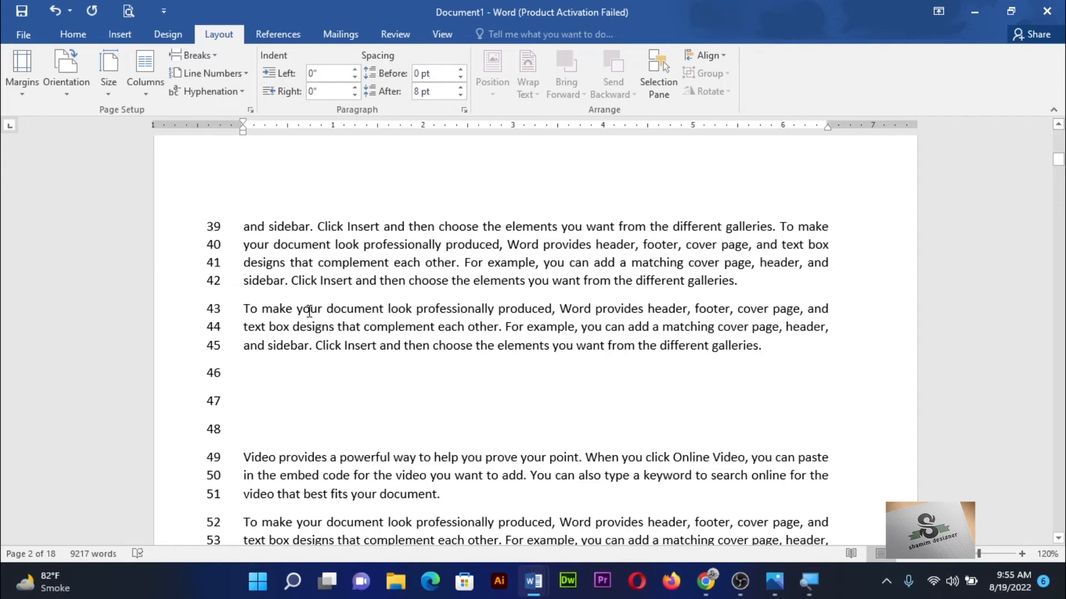
Change the line numbering to restart on each page and review it across the first two pages
scroll(309, 311, up, 5)
click(237, 77)
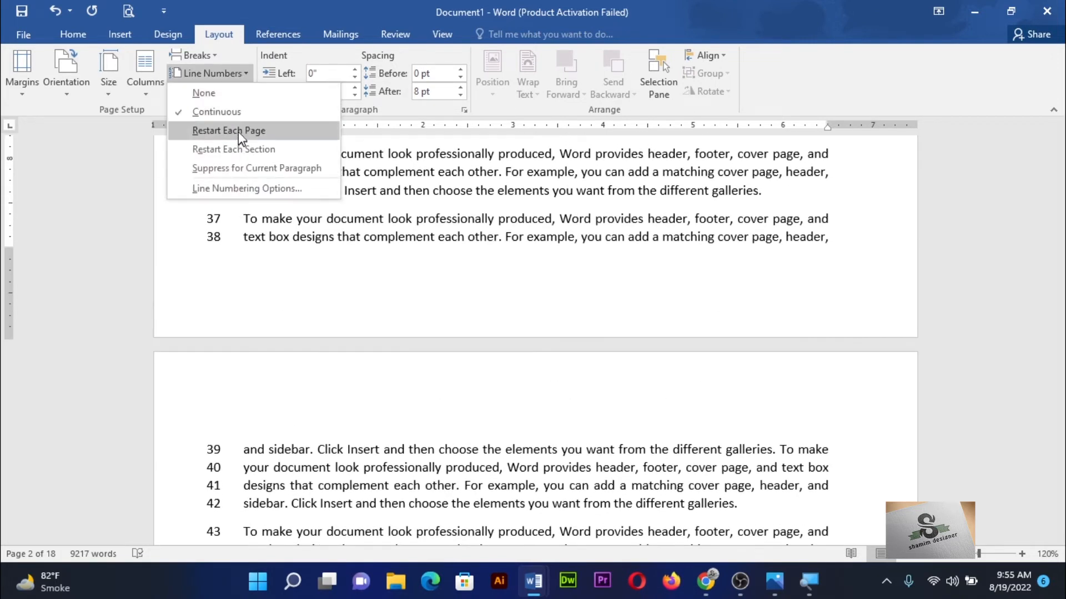
click(239, 131)
scroll(238, 131, up, 8)
scroll(307, 336, down, 8)
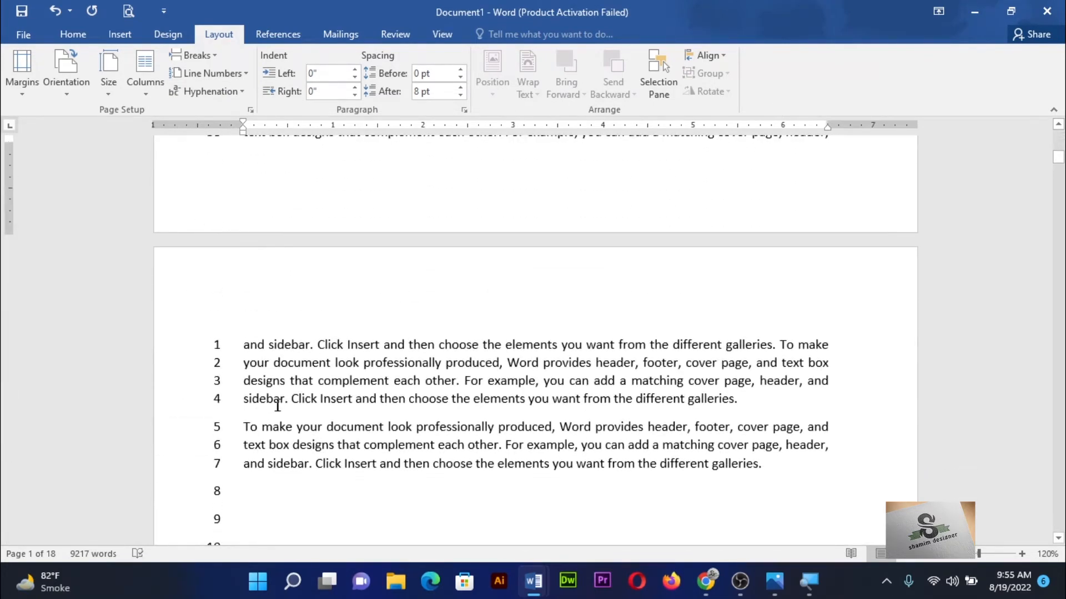
scroll(280, 402, down, 12)
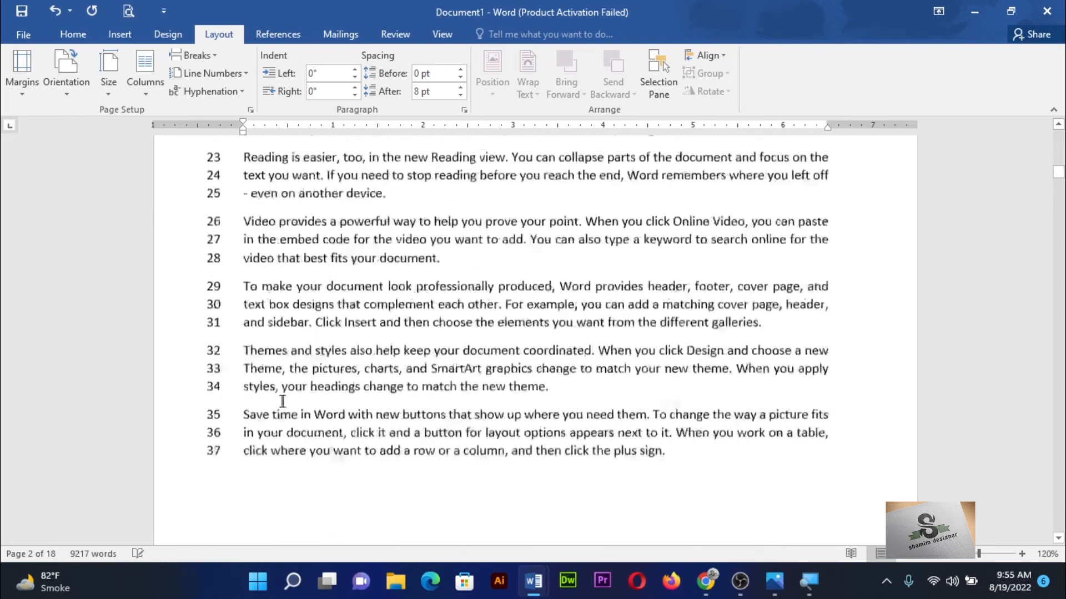
Suppress line numbers for the "Reading is easier, too" paragraph near the end of page 1
scroll(284, 401, down, 9)
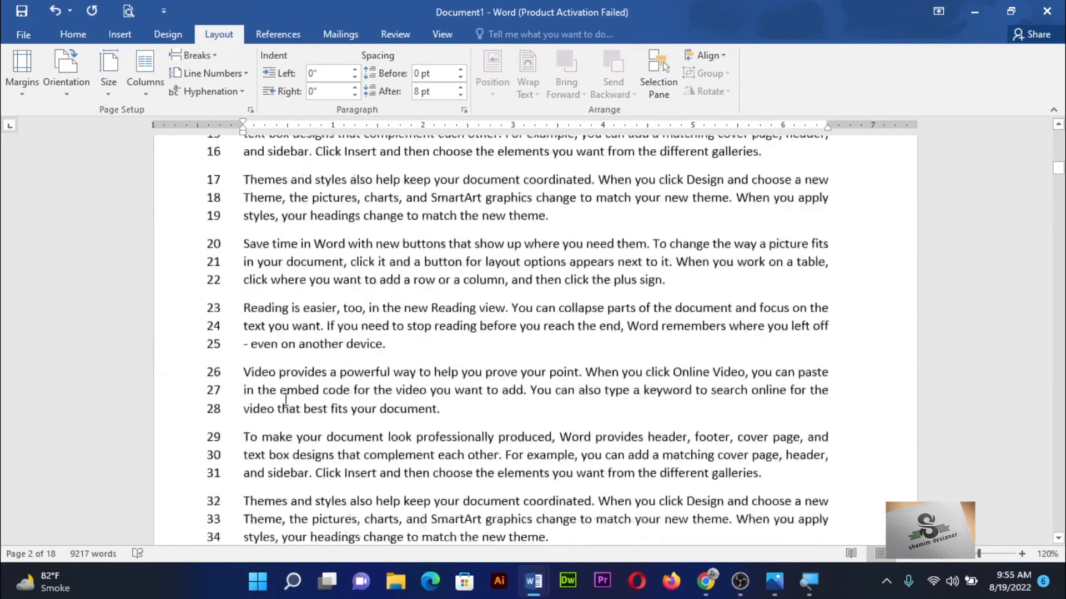
scroll(288, 398, up, 8)
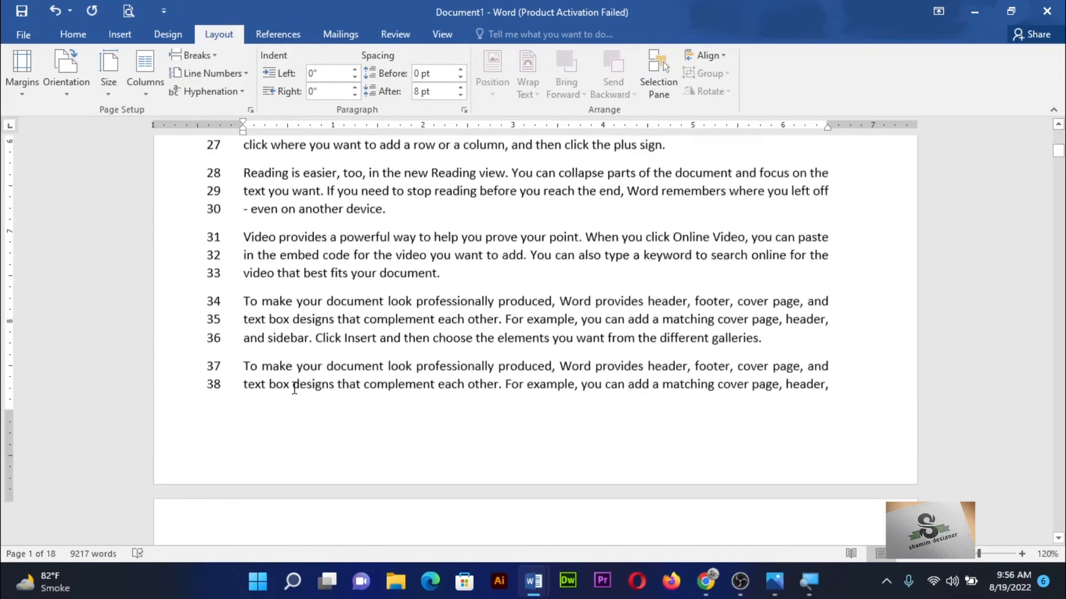
scroll(295, 388, up, 2)
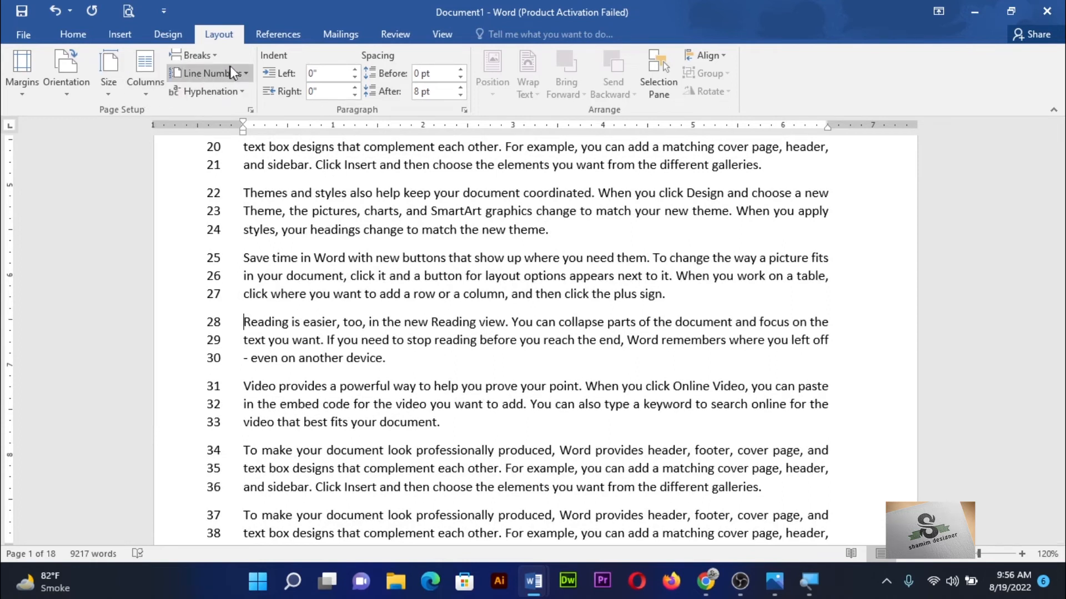
click(245, 73)
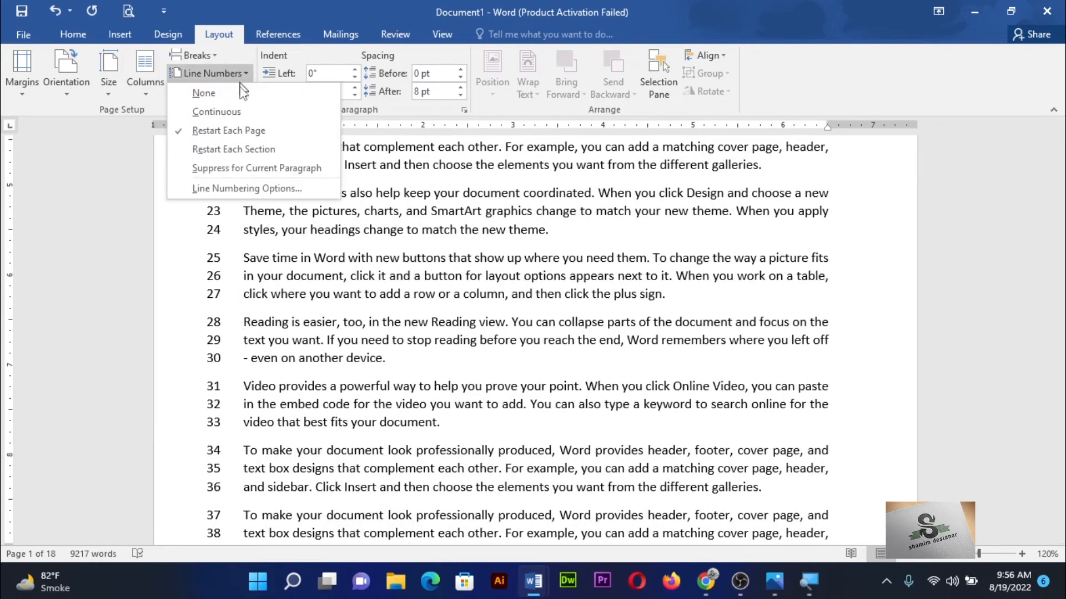
click(244, 168)
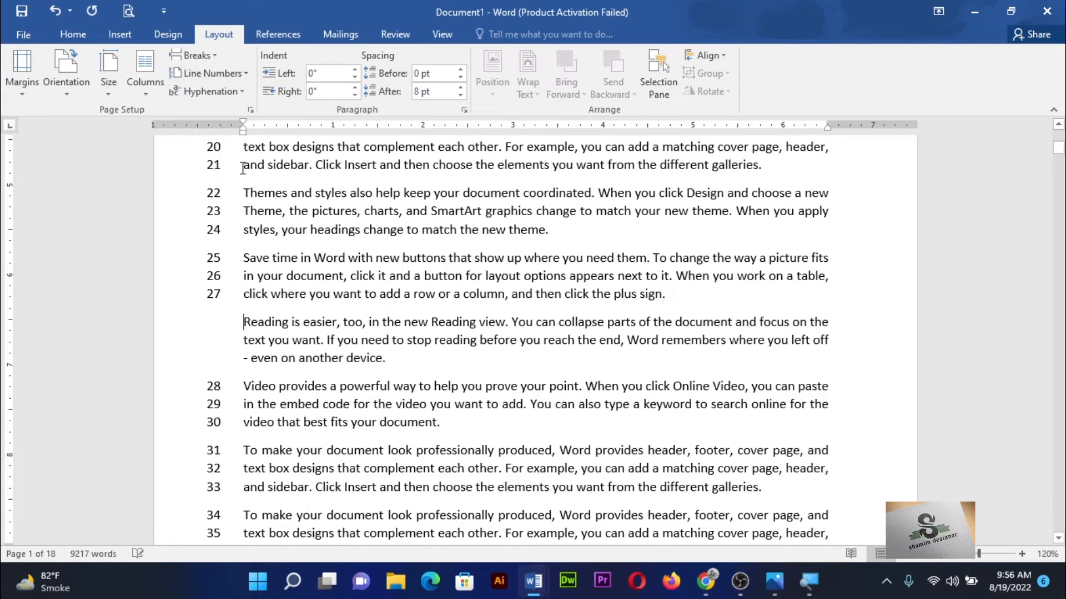
Suppress line numbers for each of the three empty paragraphs on page 2
scroll(292, 384, down, 3)
scroll(292, 384, down, 4)
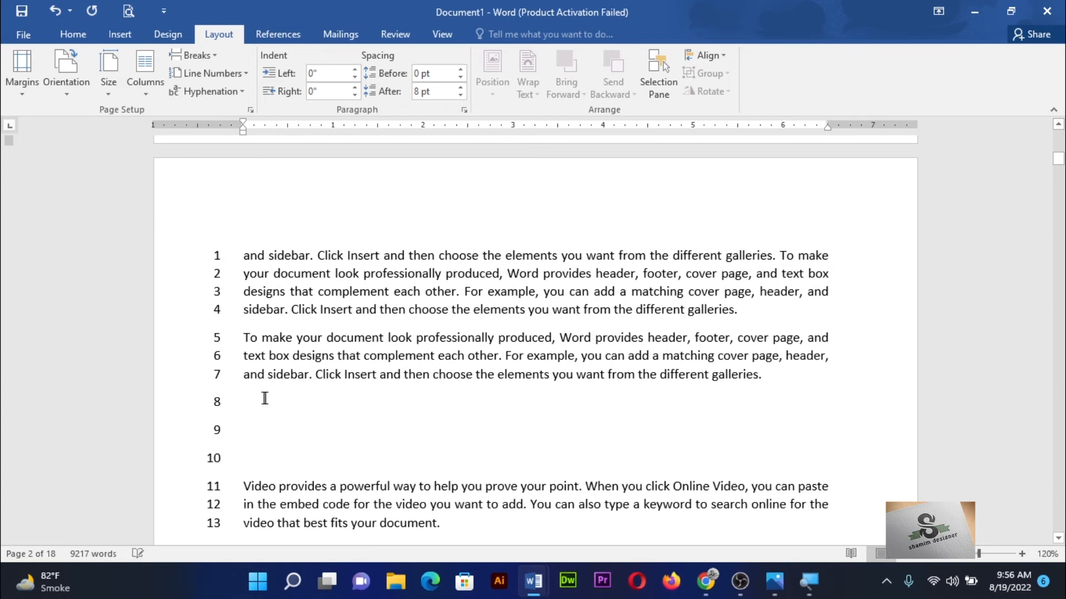
click(250, 404)
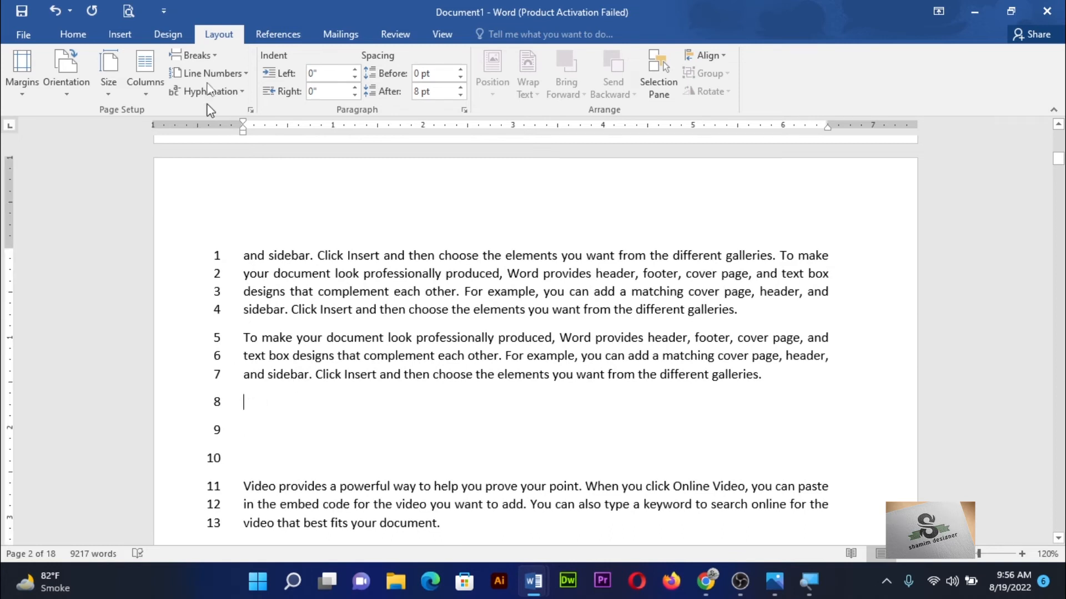
click(244, 74)
click(253, 168)
click(241, 76)
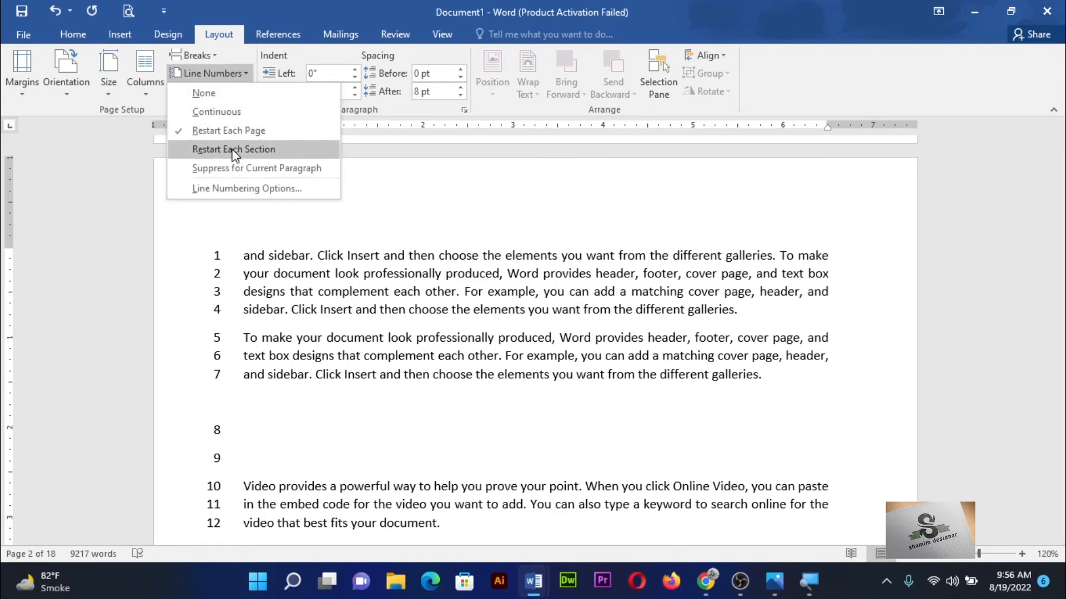
click(238, 168)
click(236, 459)
click(233, 74)
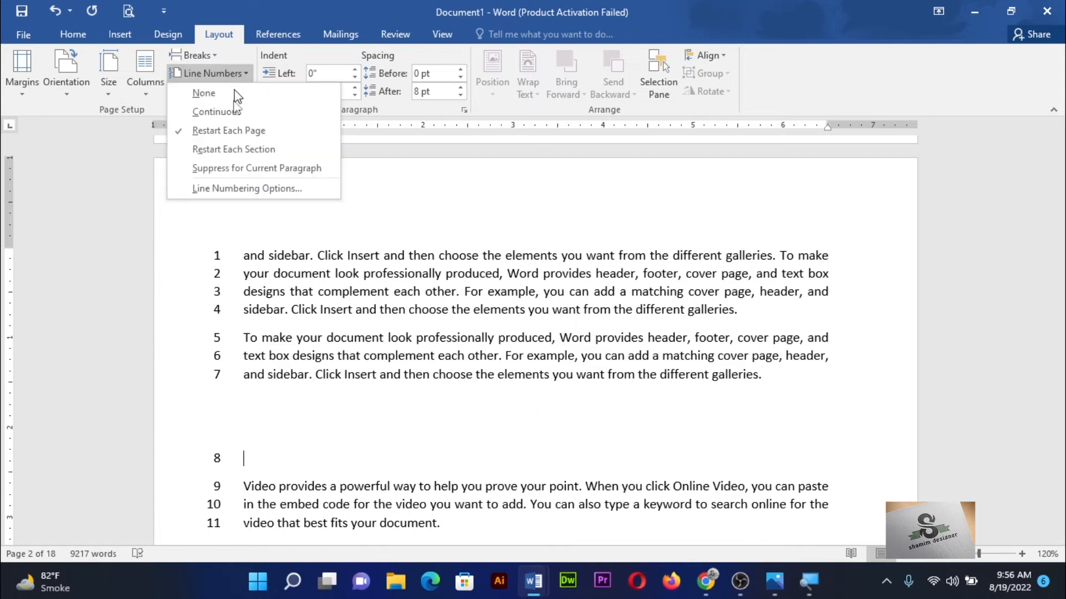
click(241, 168)
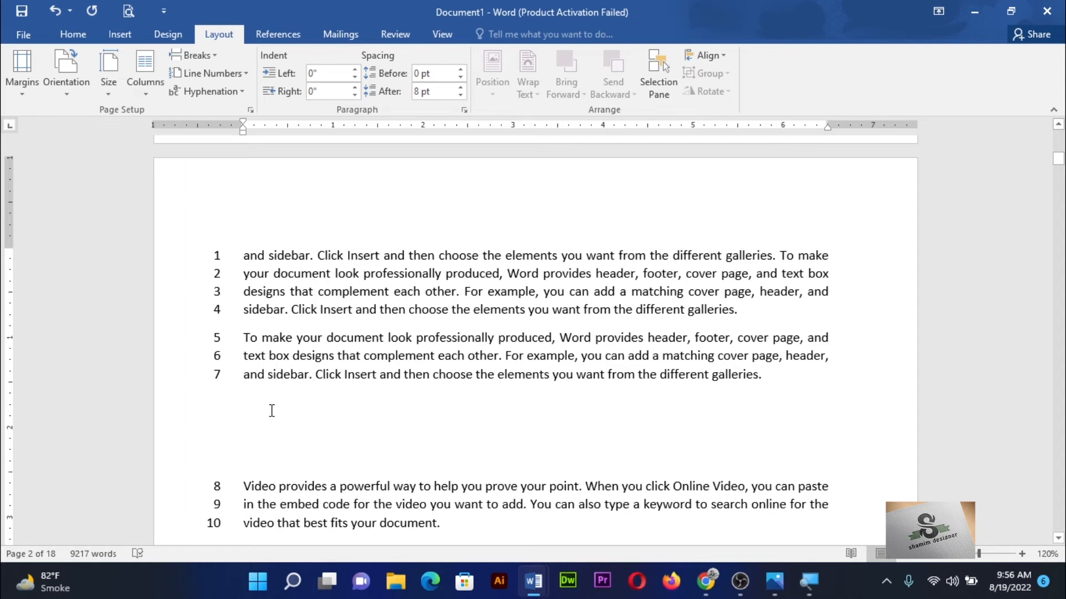
Change the document's line numbering to Continuous and check it across the first pages
scroll(268, 405, up, 10)
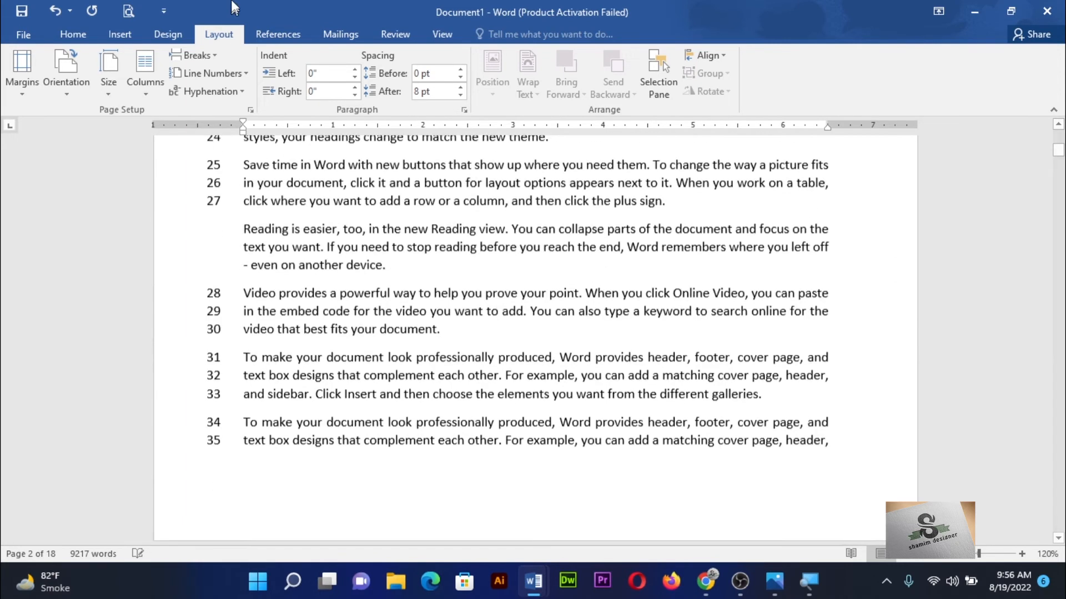
click(242, 74)
click(241, 112)
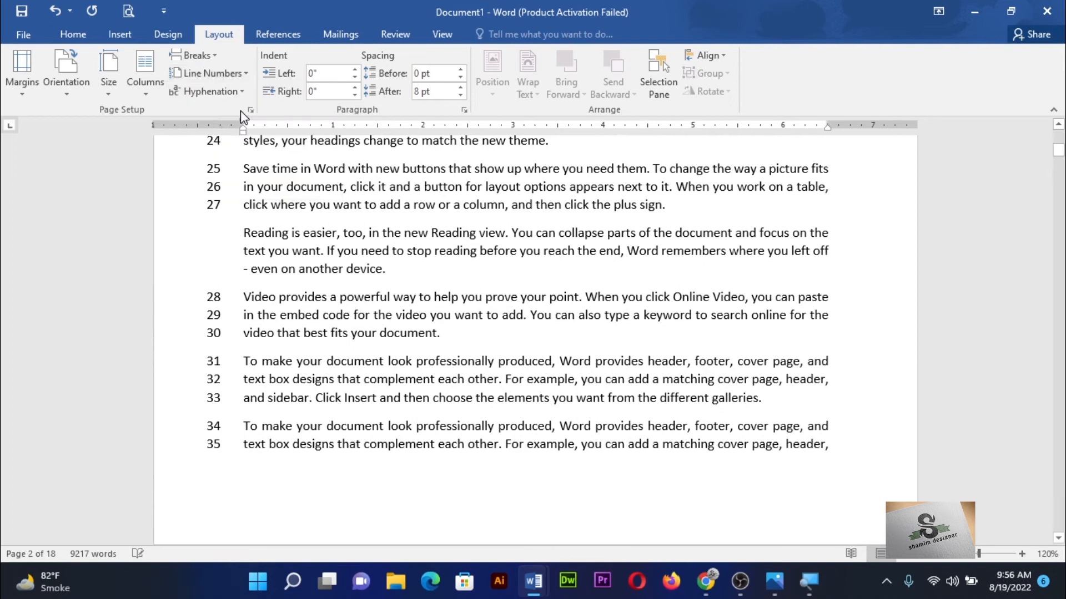
scroll(315, 247, down, 5)
Insert a continuous section break before page 1's first "Themes and styles" paragraph and restart line numbering in each section
scroll(324, 275, up, 12)
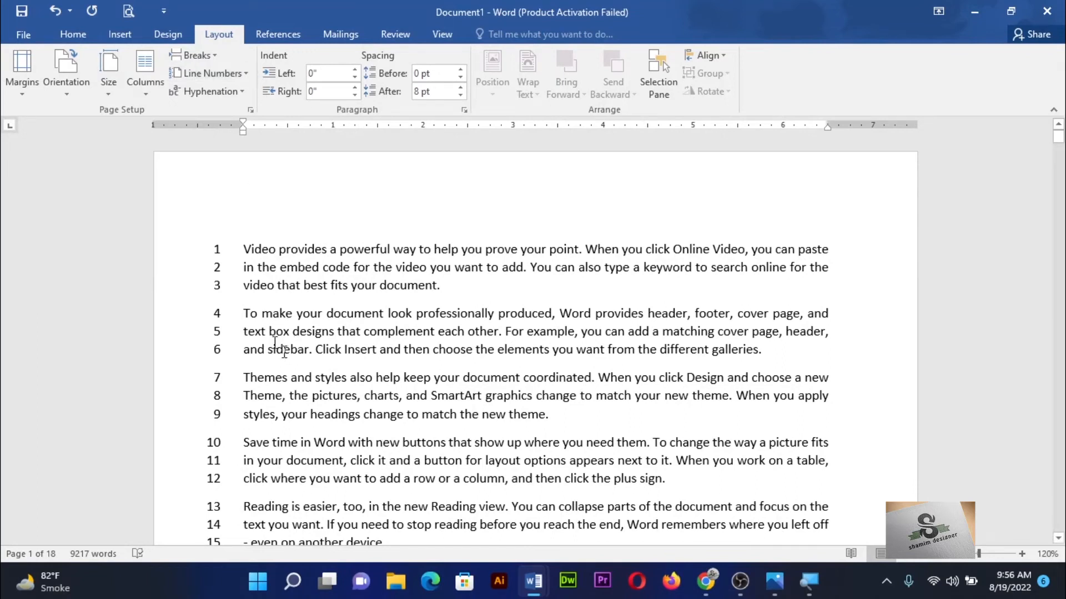
click(245, 378)
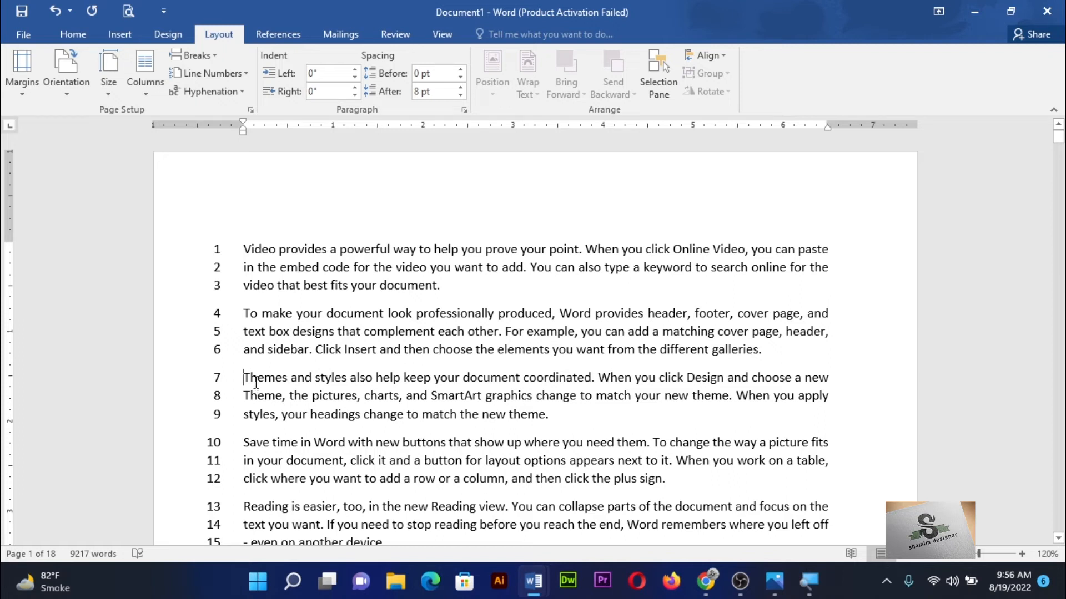
click(207, 55)
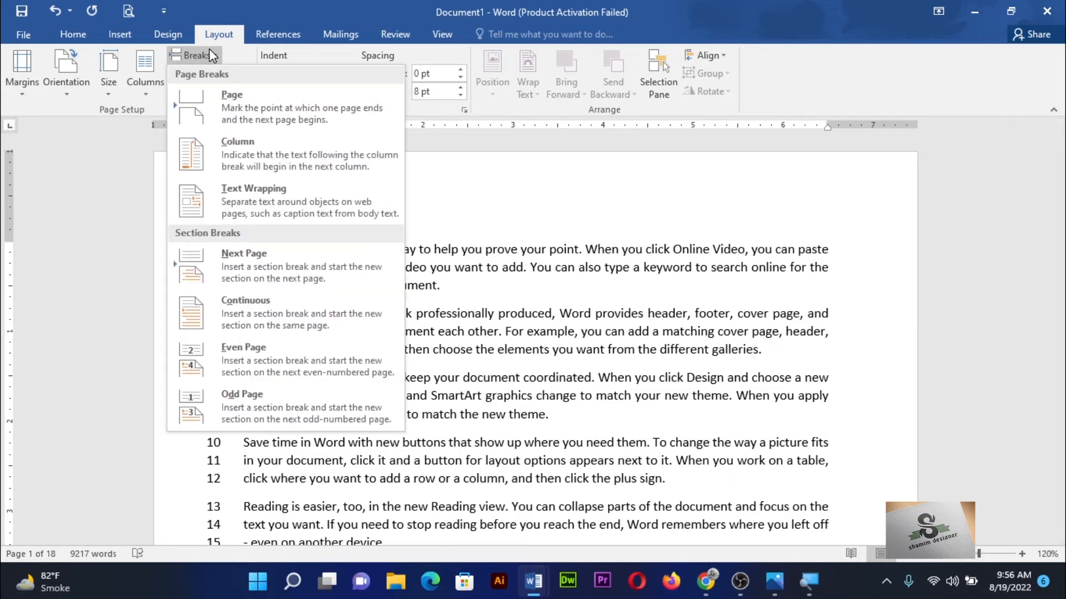
click(312, 320)
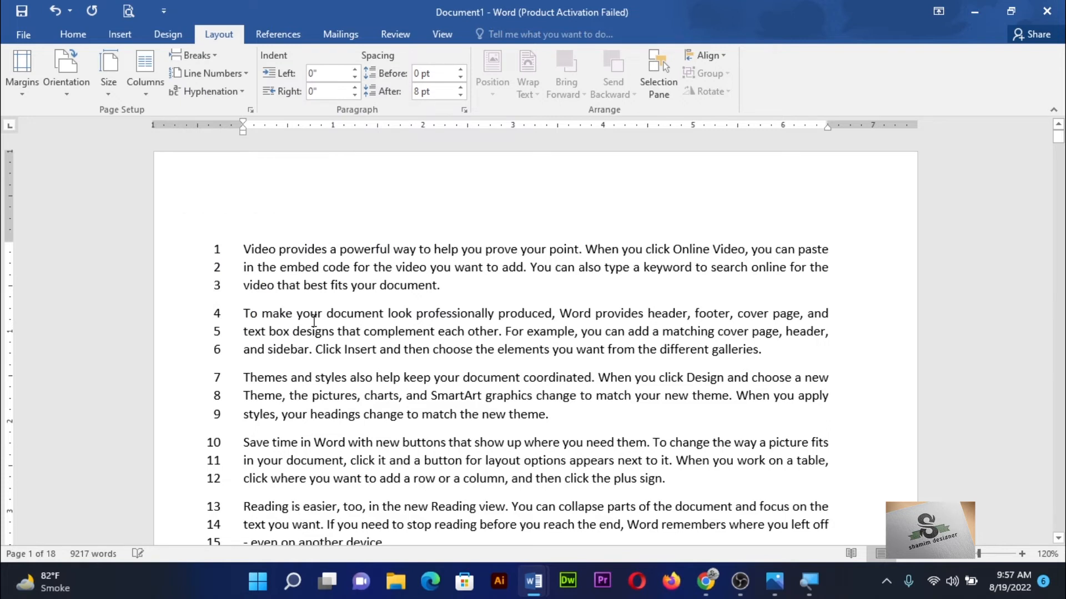
click(240, 76)
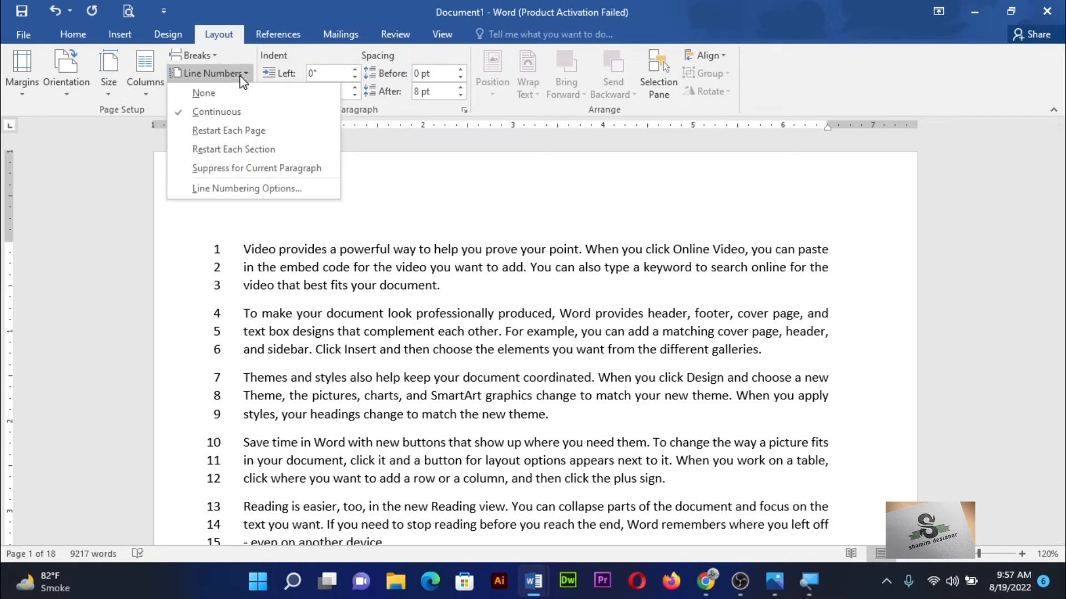
click(256, 151)
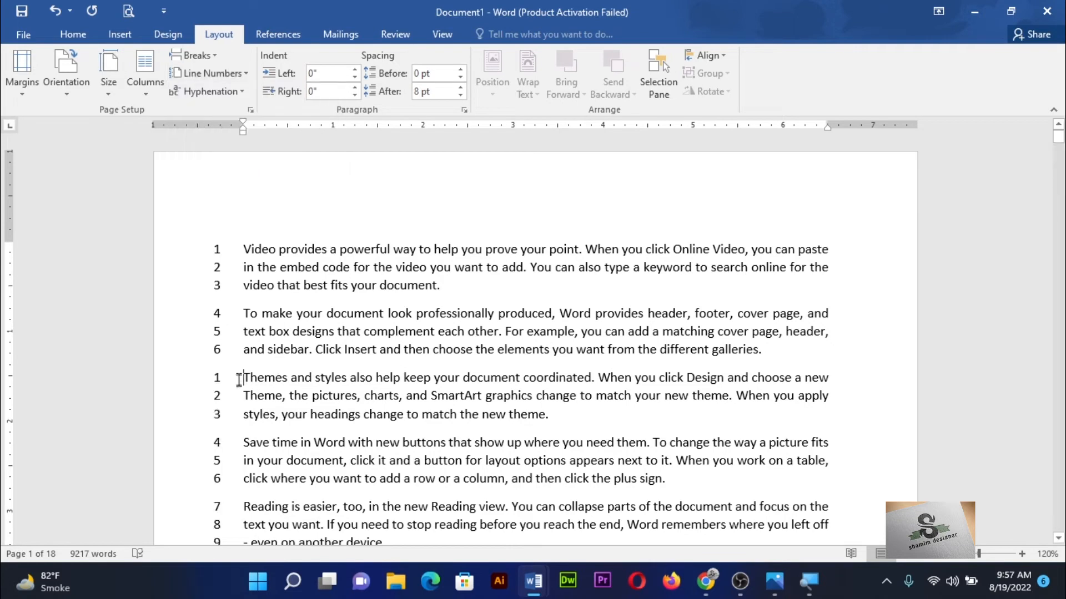
Insert another continuous section break before the "Video provides" paragraph that follows the empty lines on page 2
scroll(248, 405, down, 8)
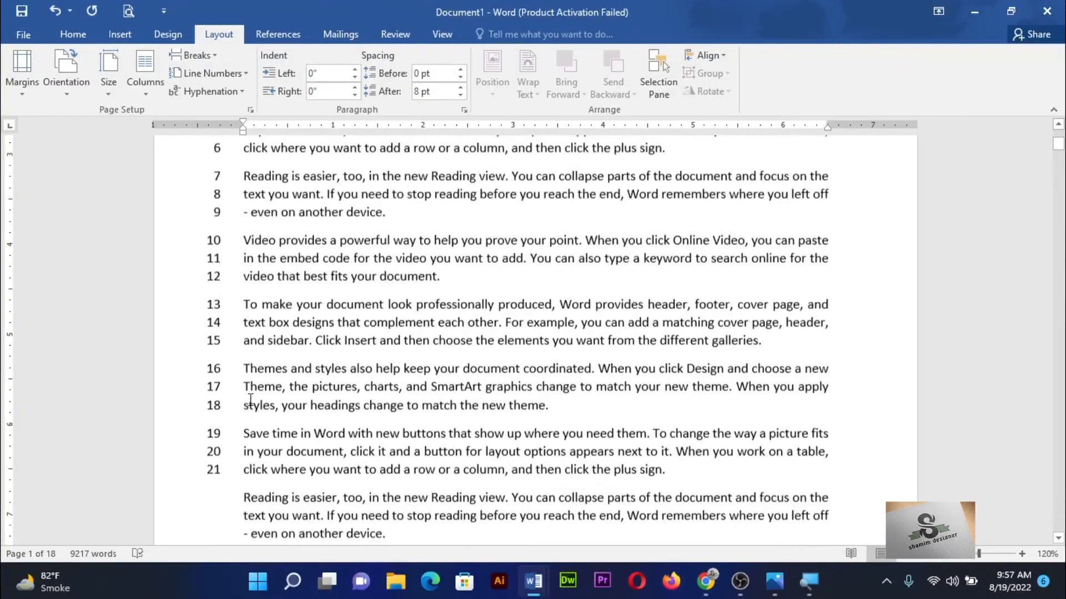
scroll(254, 389, down, 9)
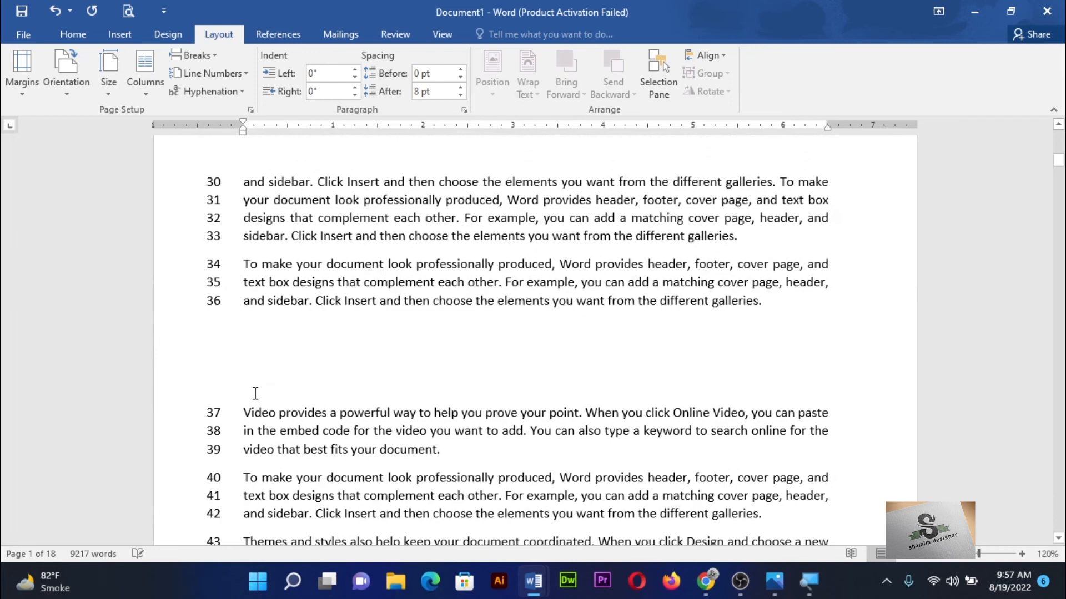
click(244, 242)
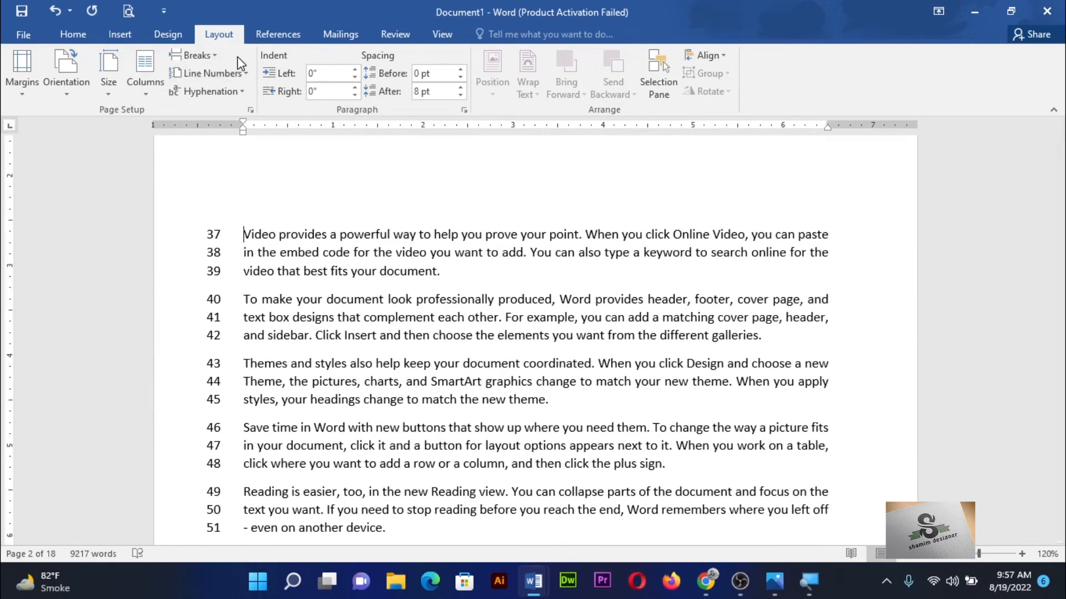
click(215, 58)
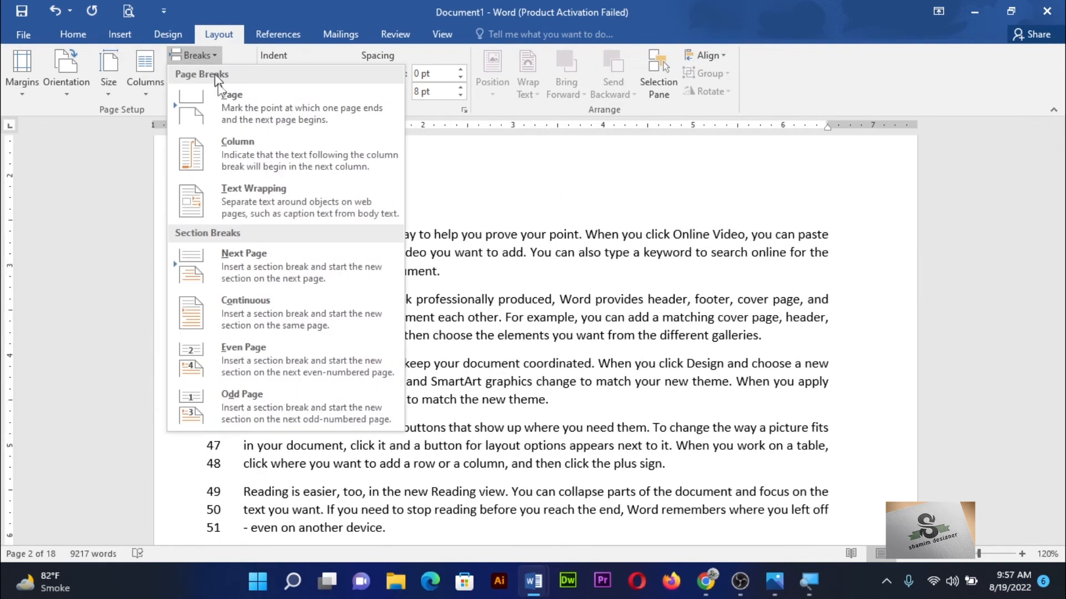
click(299, 315)
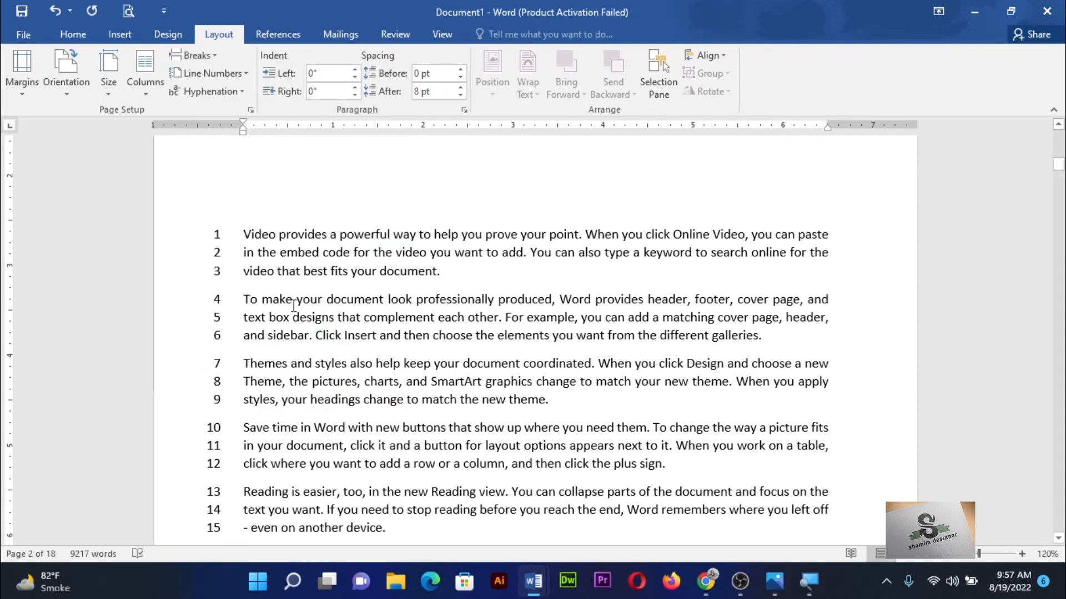
scroll(294, 306, up, 3)
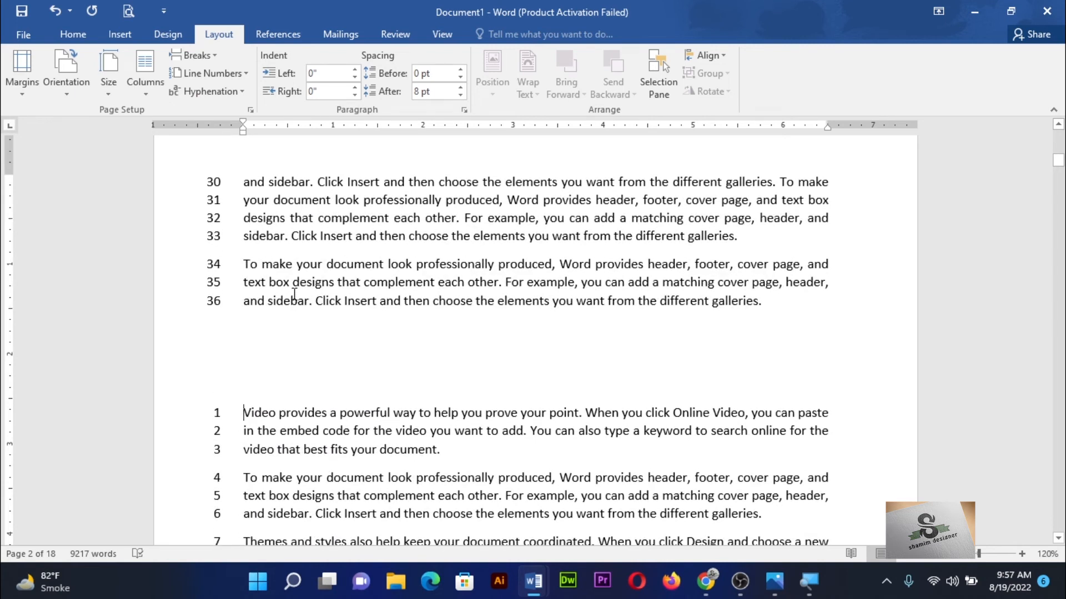
Remove line numbering from all sections of the document
click(216, 73)
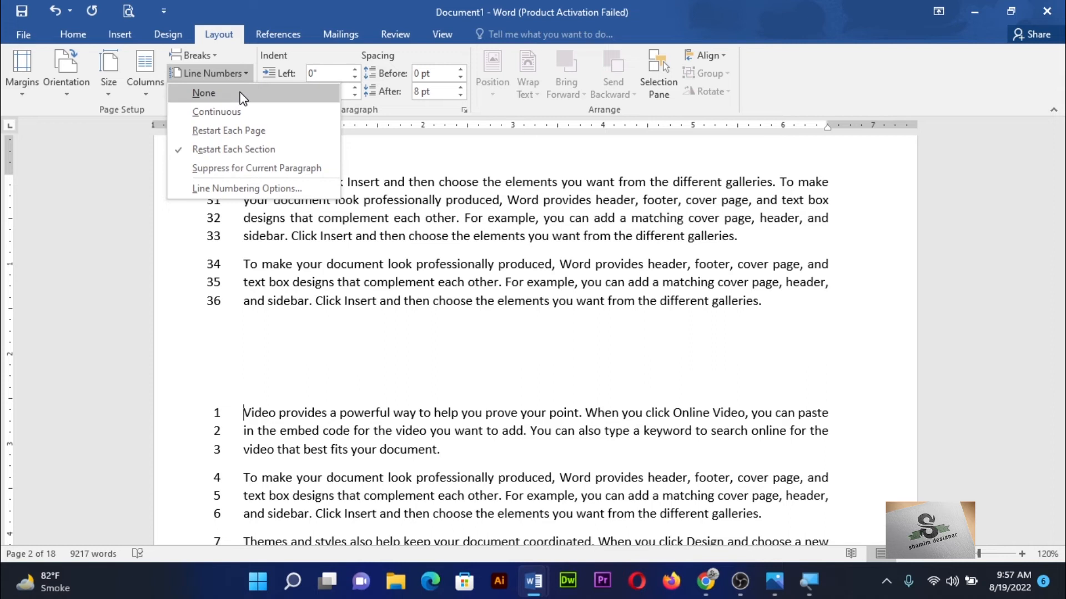
click(242, 99)
scroll(297, 224, up, 6)
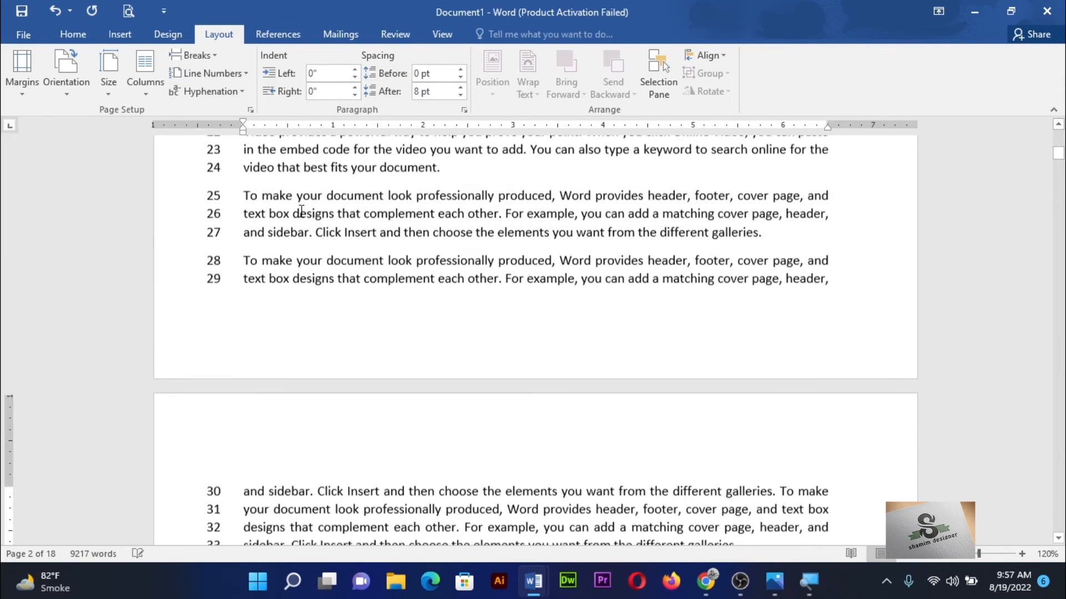
key(ctrl+a)
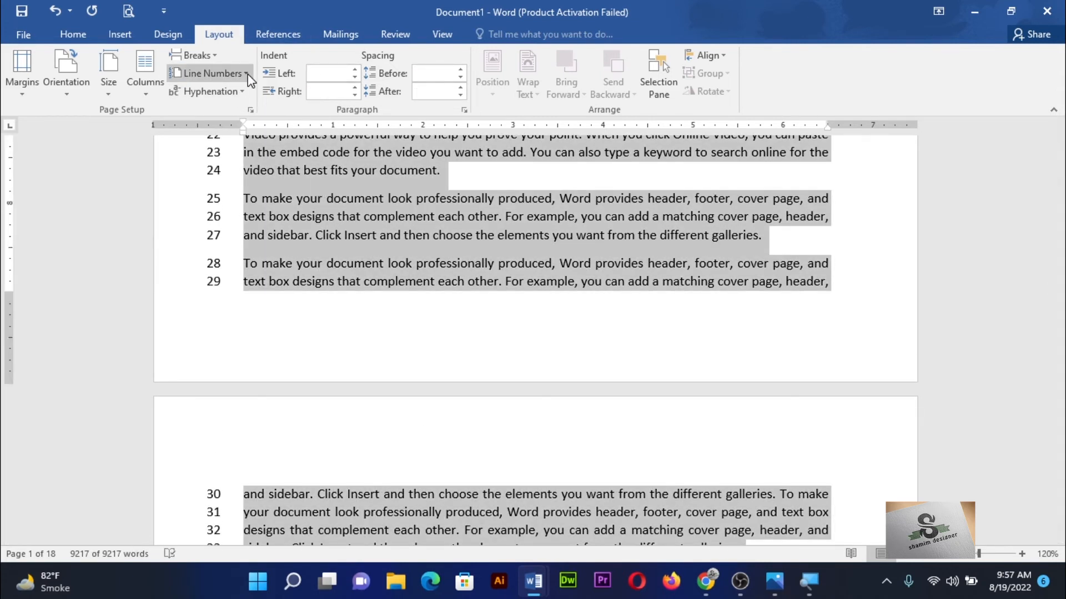
click(248, 78)
click(239, 95)
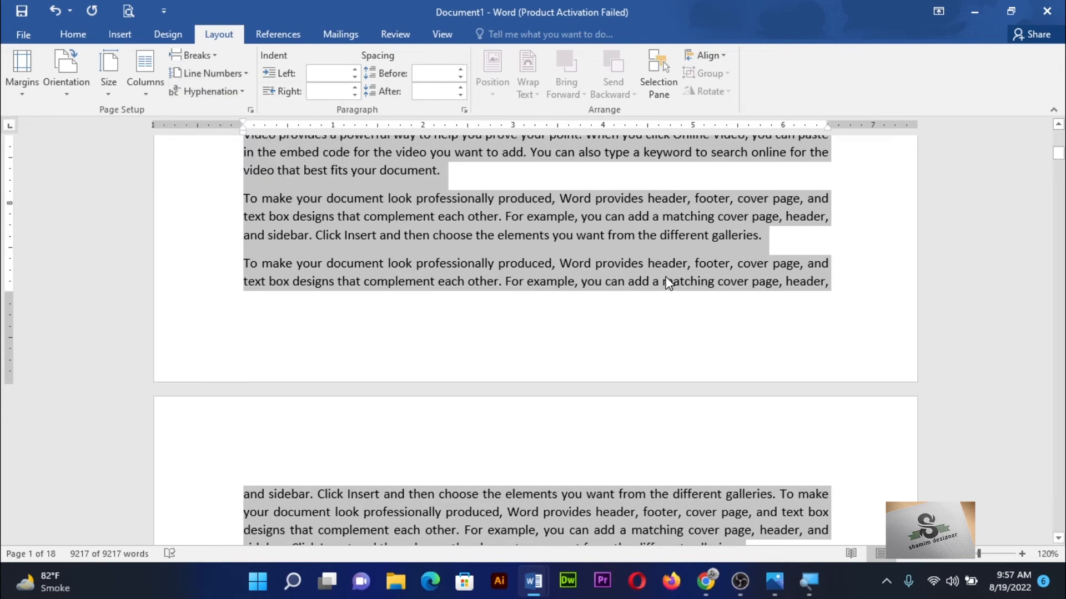
click(664, 253)
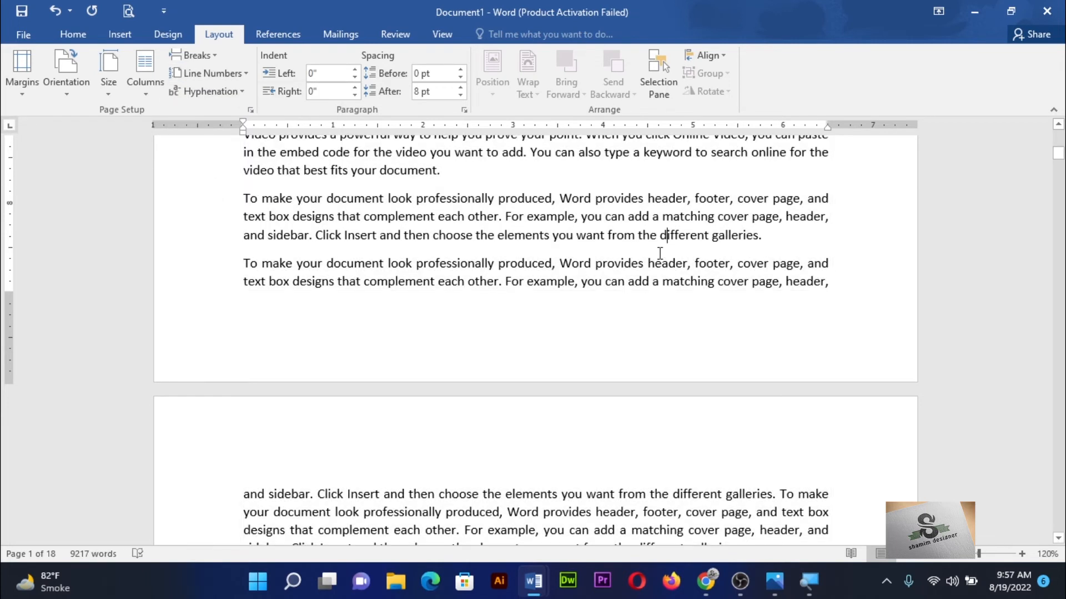
Turn on automatic hyphenation for the document
scroll(660, 253, up, 5)
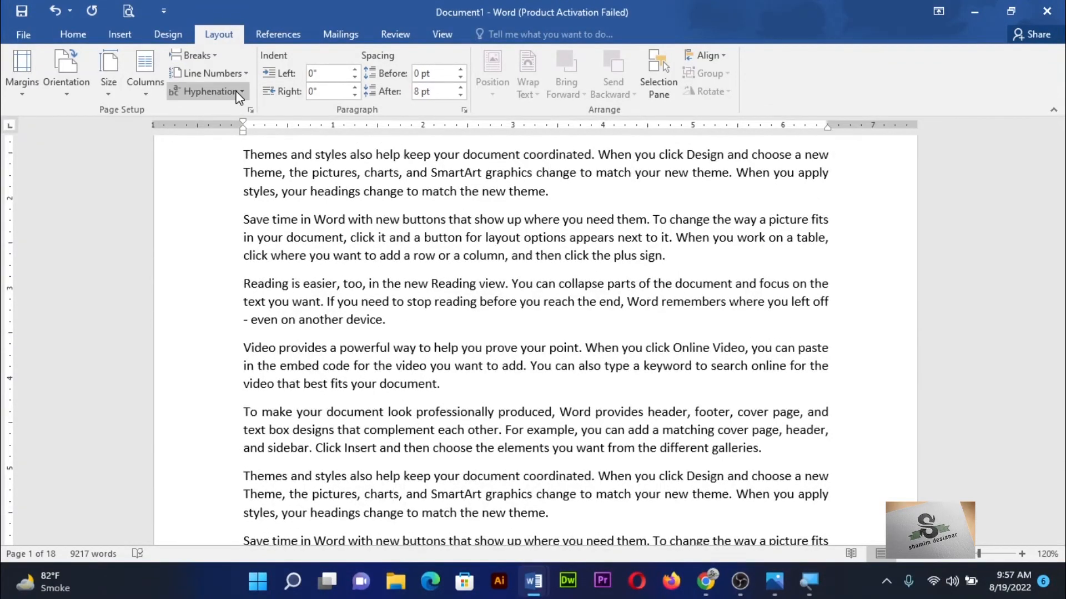
click(247, 92)
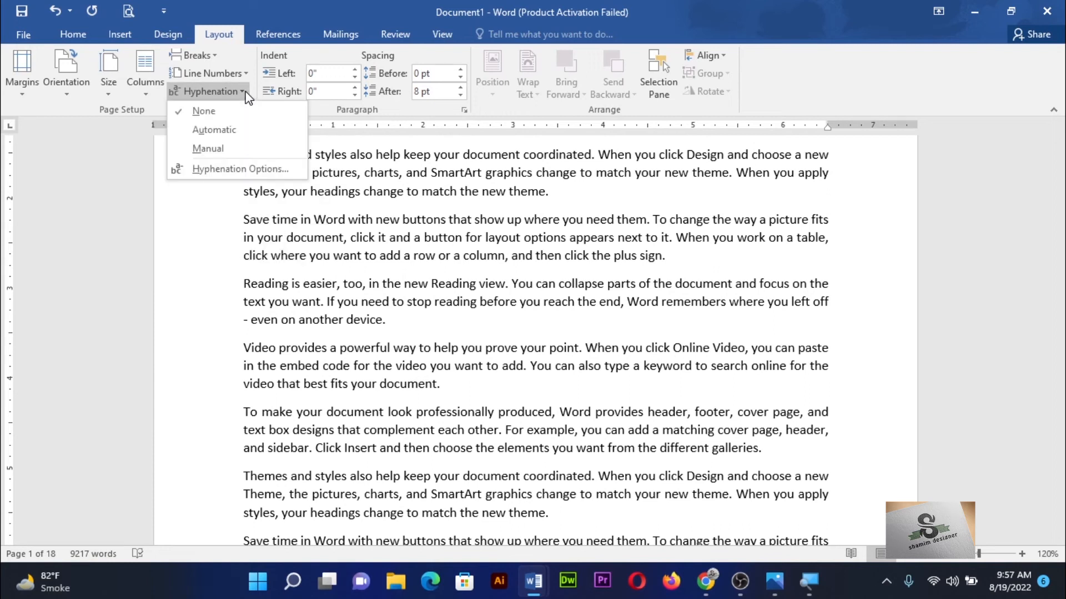
click(227, 126)
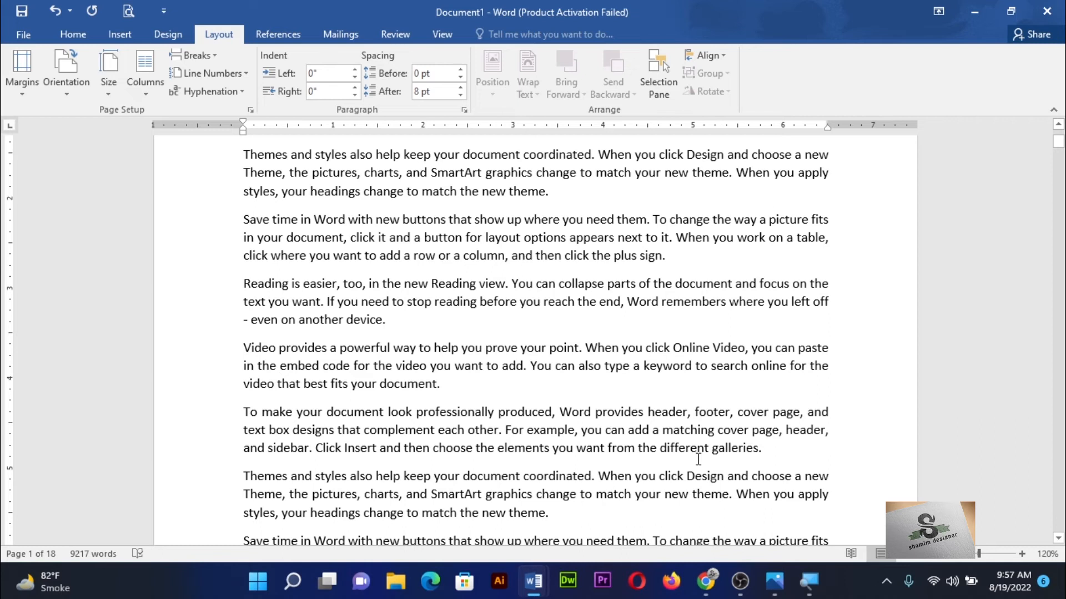
Create a new blank document, fill it with sample paragraphs generated by =rand(), and select all the text
key(ctrl+n)
text(=)
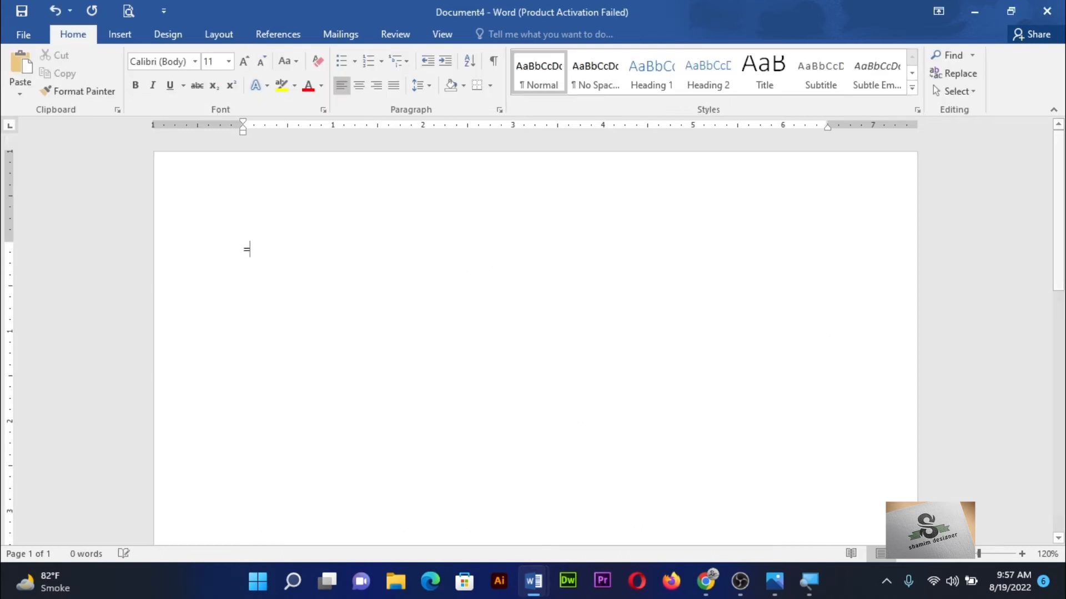
text(rand())
key(Return)
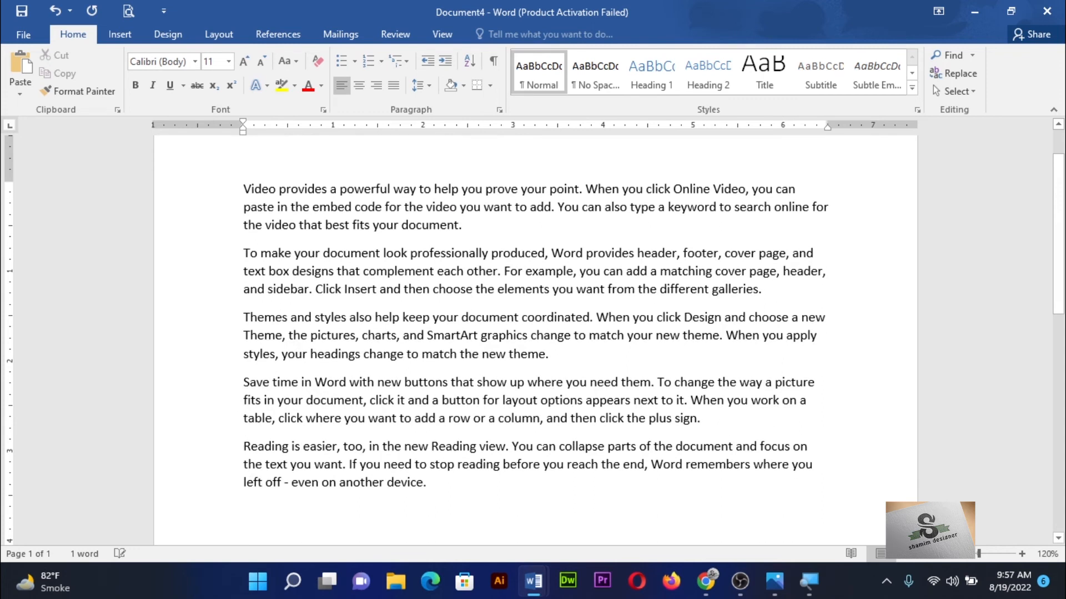
key(ctrl+a)
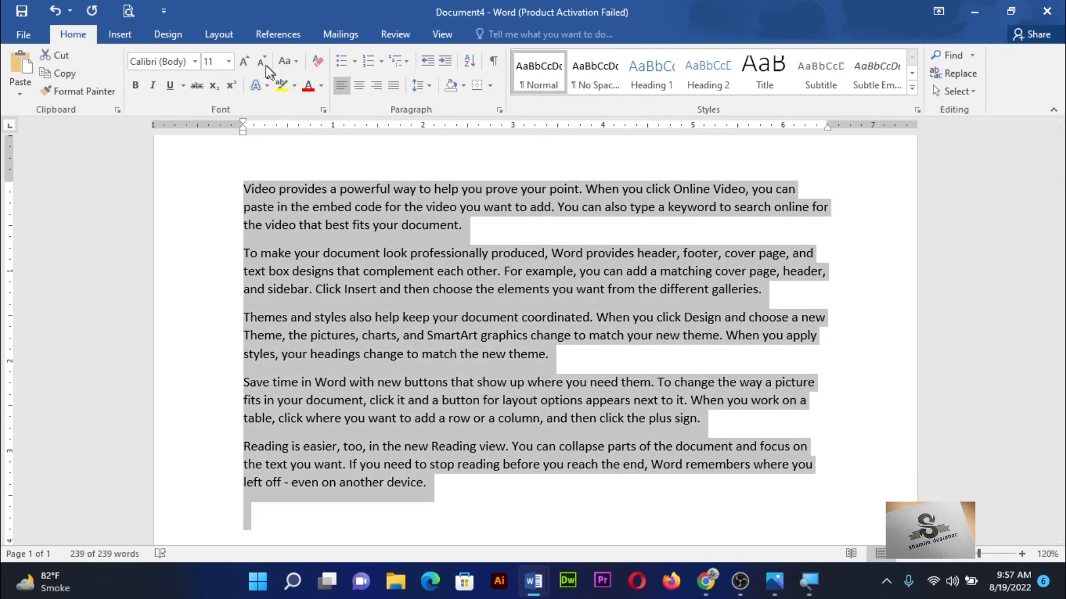
Enlarge the selected text to 14 pt and turn on automatic hyphenation for the document
click(244, 62)
click(244, 63)
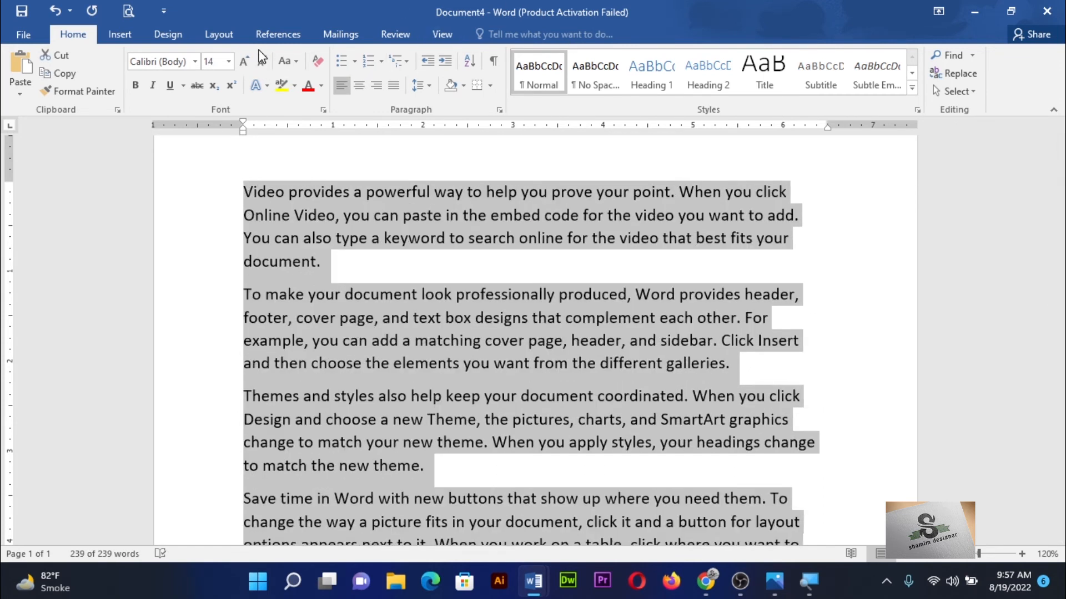
click(218, 35)
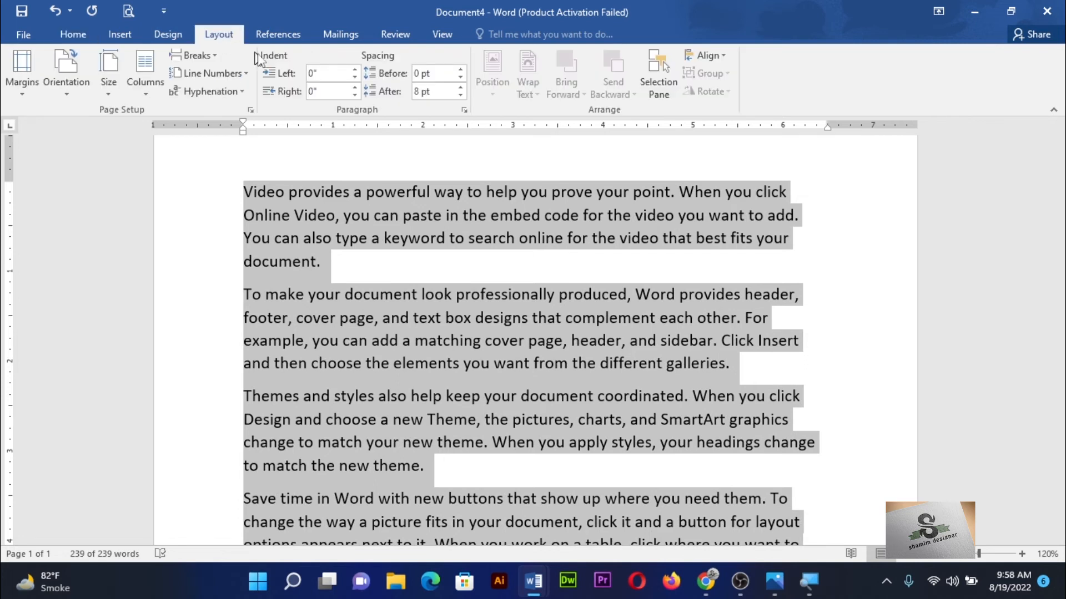
click(245, 92)
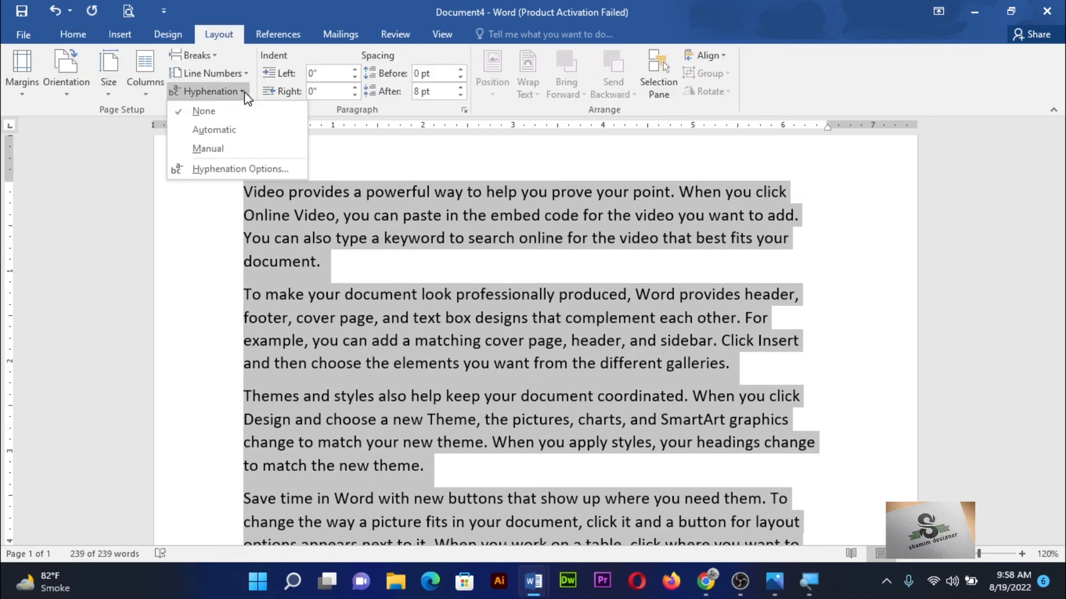
click(239, 134)
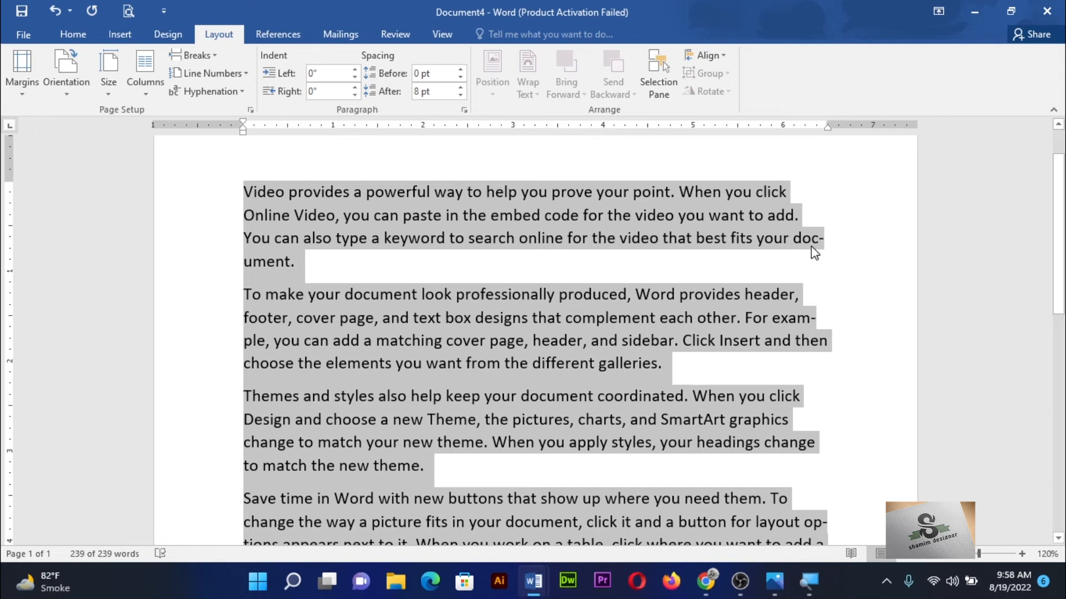
scroll(826, 316, down, 3)
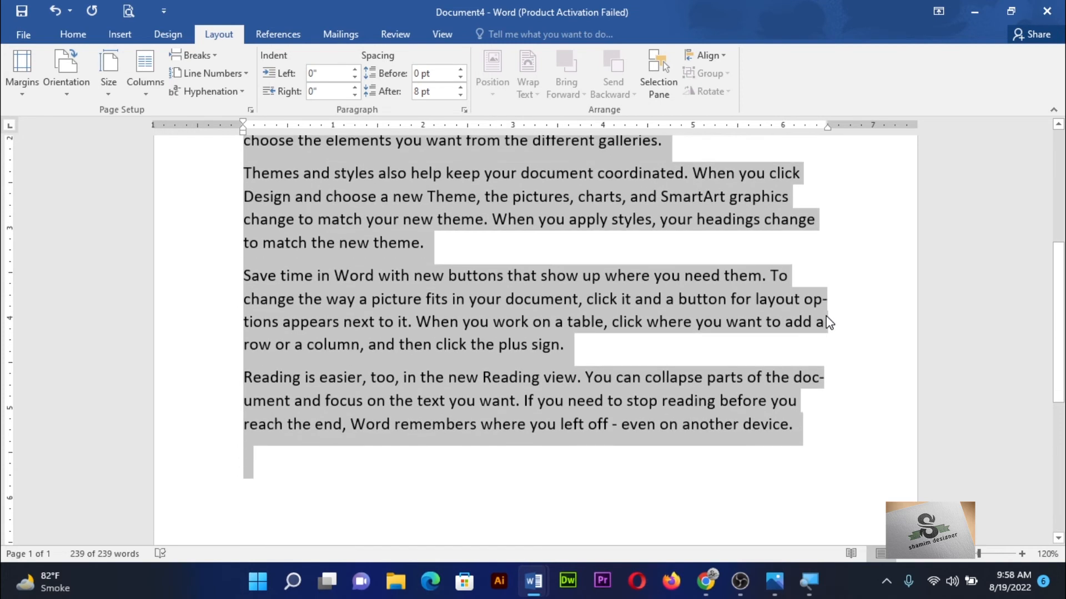
scroll(827, 322, up, 4)
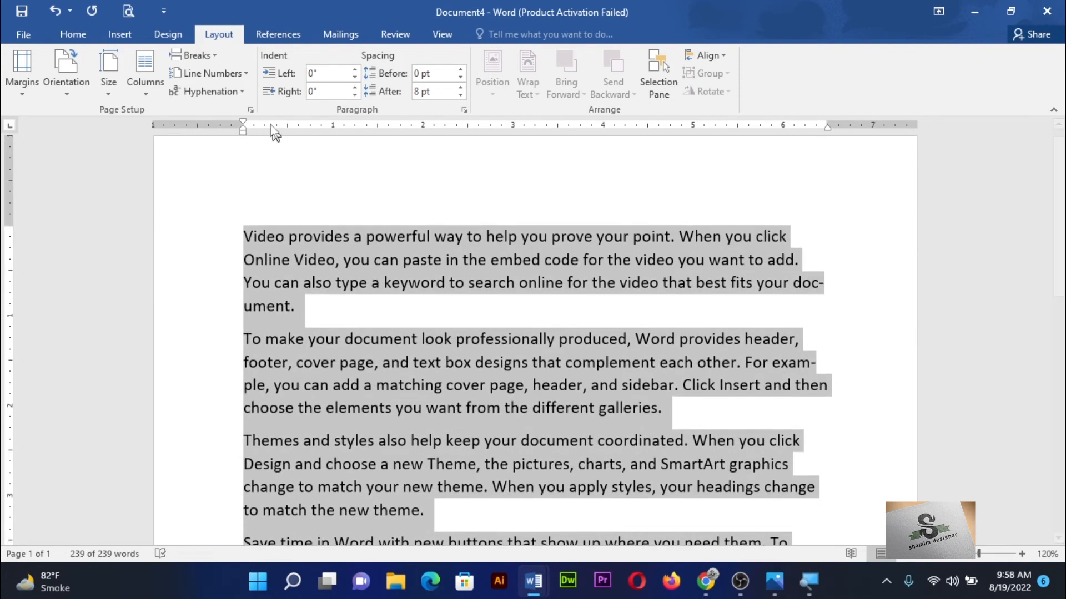
Try manual hyphenation on the automatically hyphenated text and set the document's hyphenation back to None
click(242, 93)
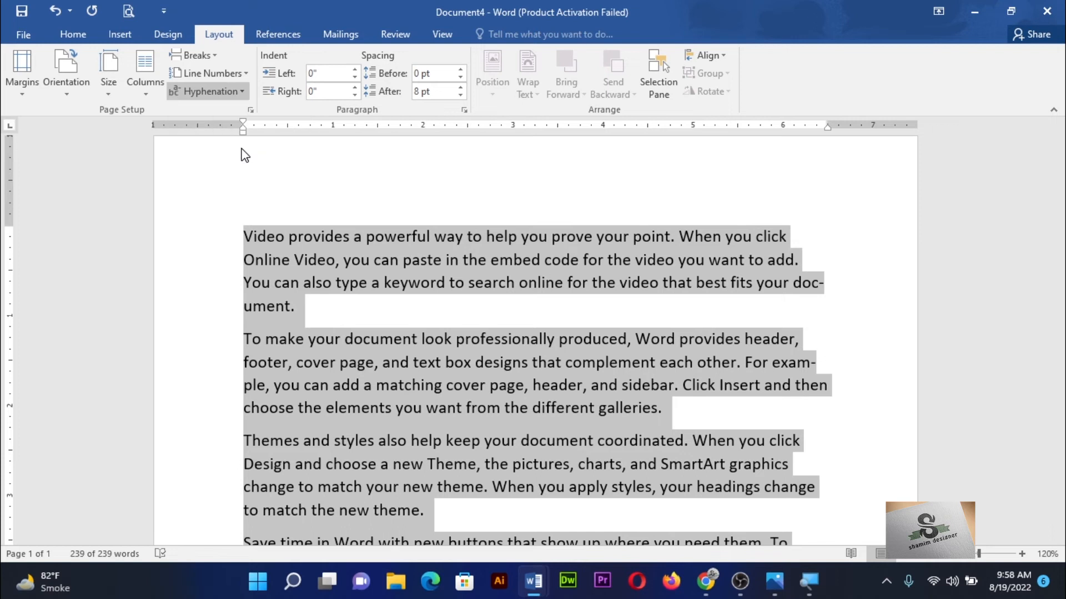
click(244, 148)
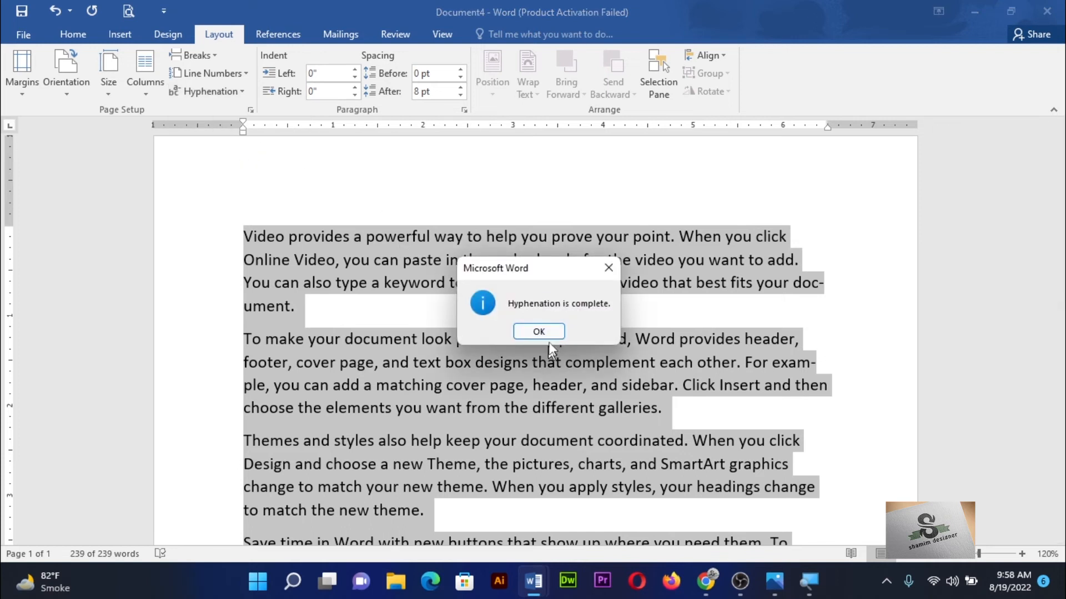
click(550, 332)
click(241, 92)
click(233, 110)
Manually hyphenate the selected text, accepting the suggested break in doc-u-ment and checking the rest of the document
click(244, 90)
click(230, 144)
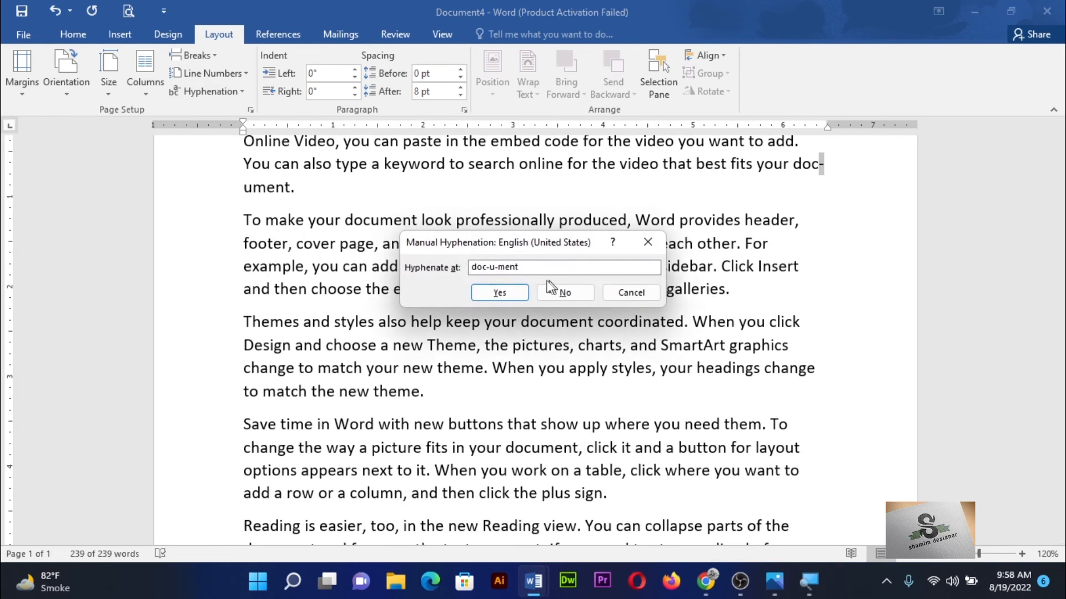
click(513, 292)
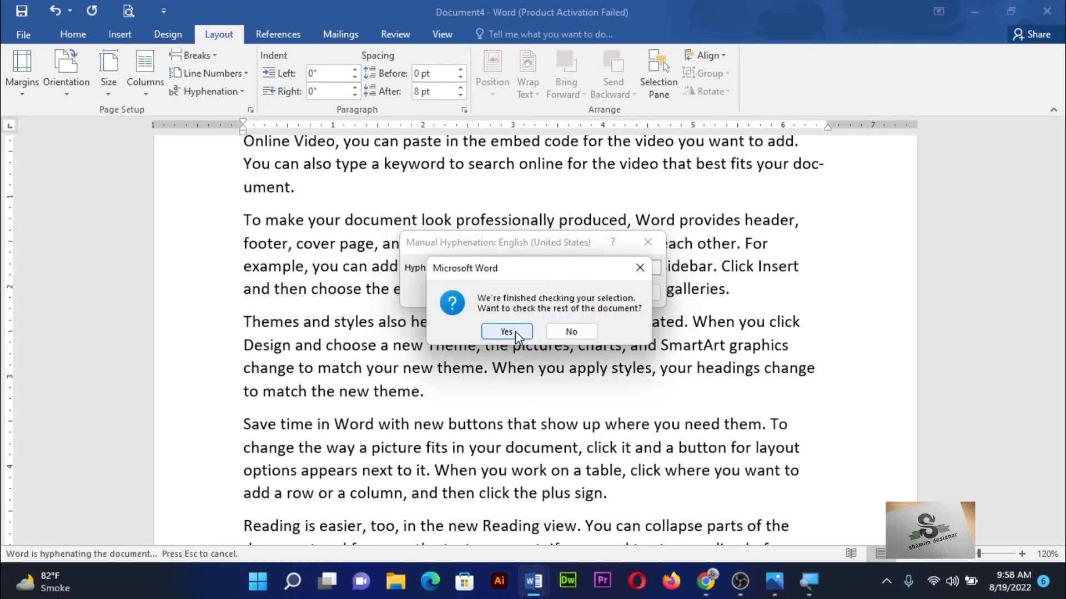
click(515, 331)
click(524, 332)
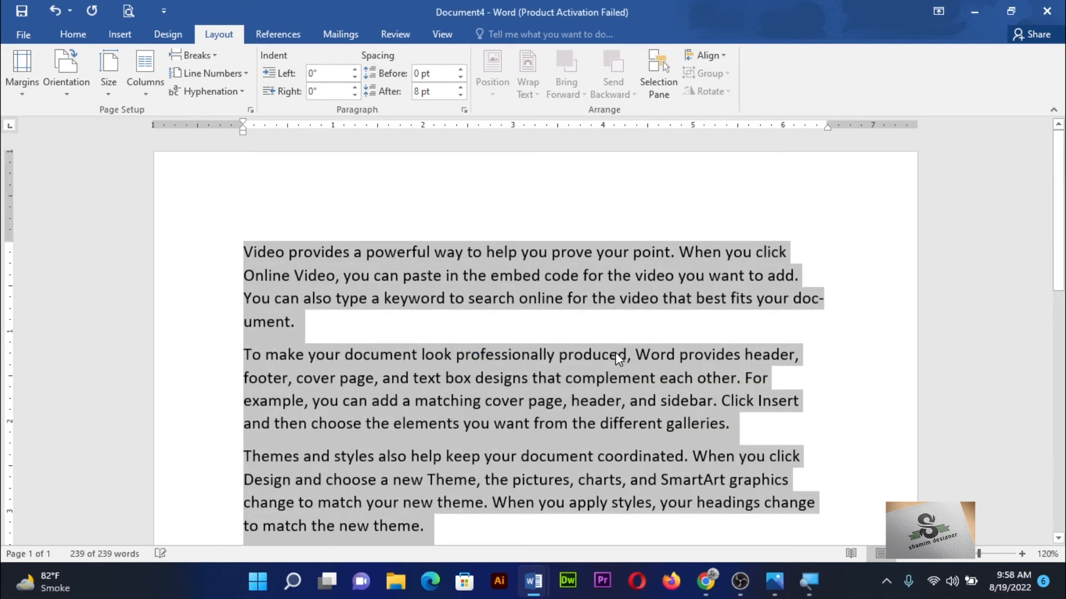
click(619, 355)
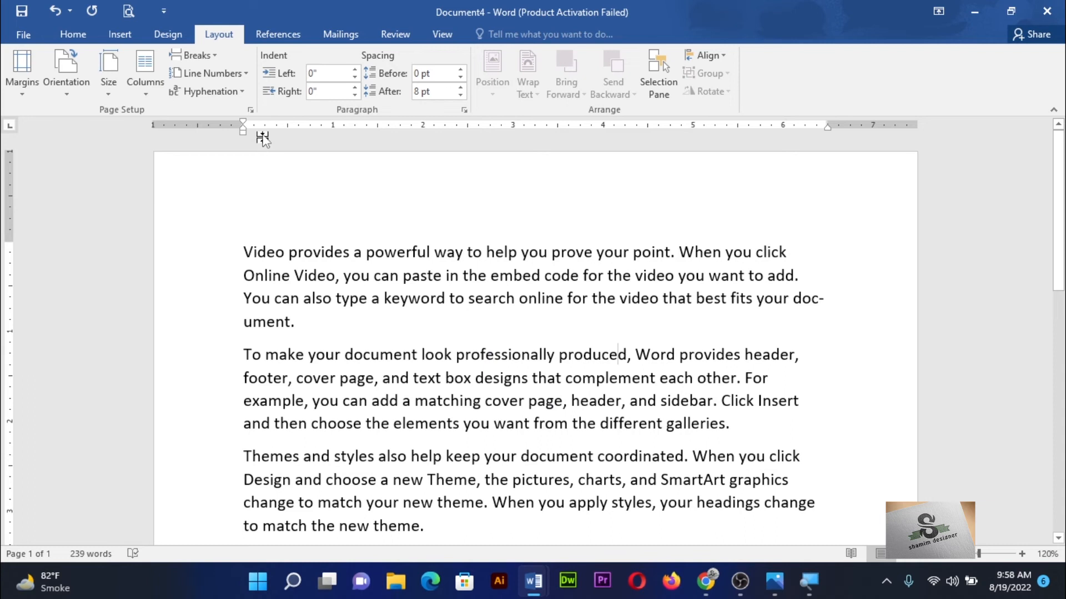
Switch the document to automatic hyphenation and back to None
click(239, 92)
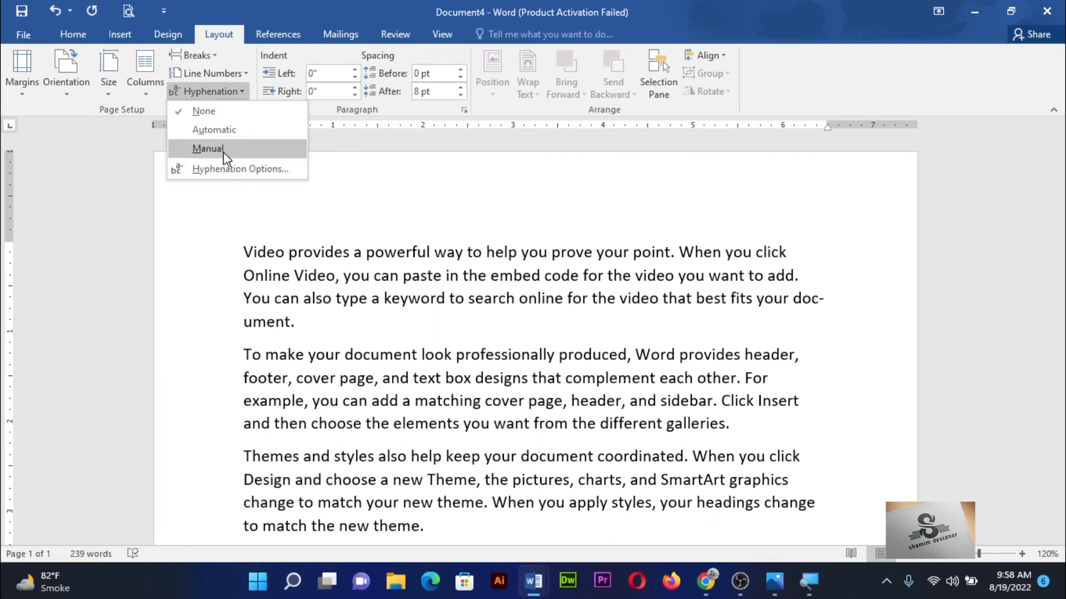
click(214, 130)
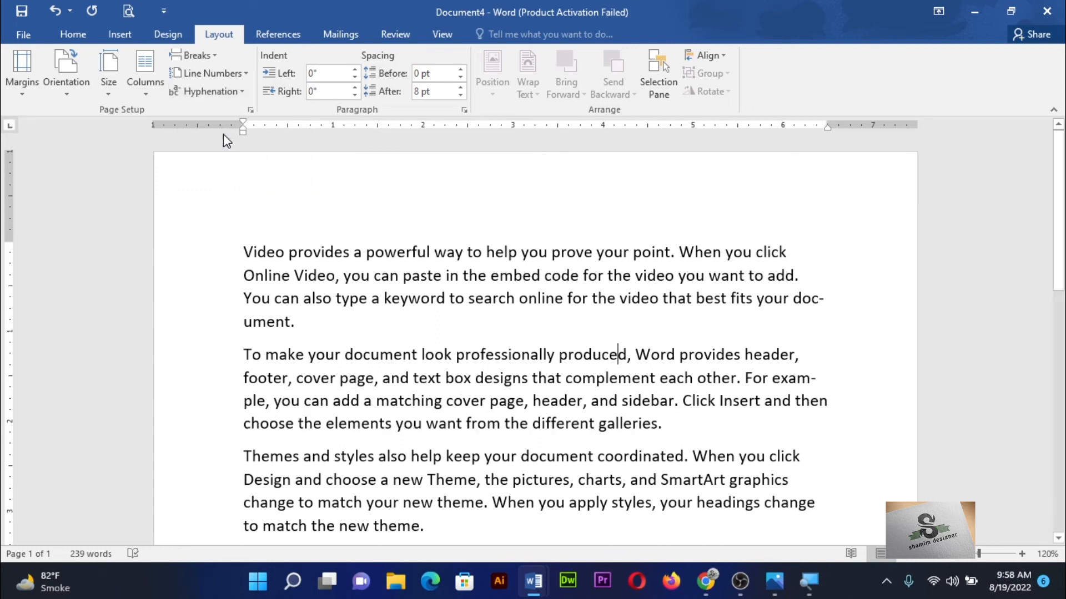
click(233, 92)
click(228, 111)
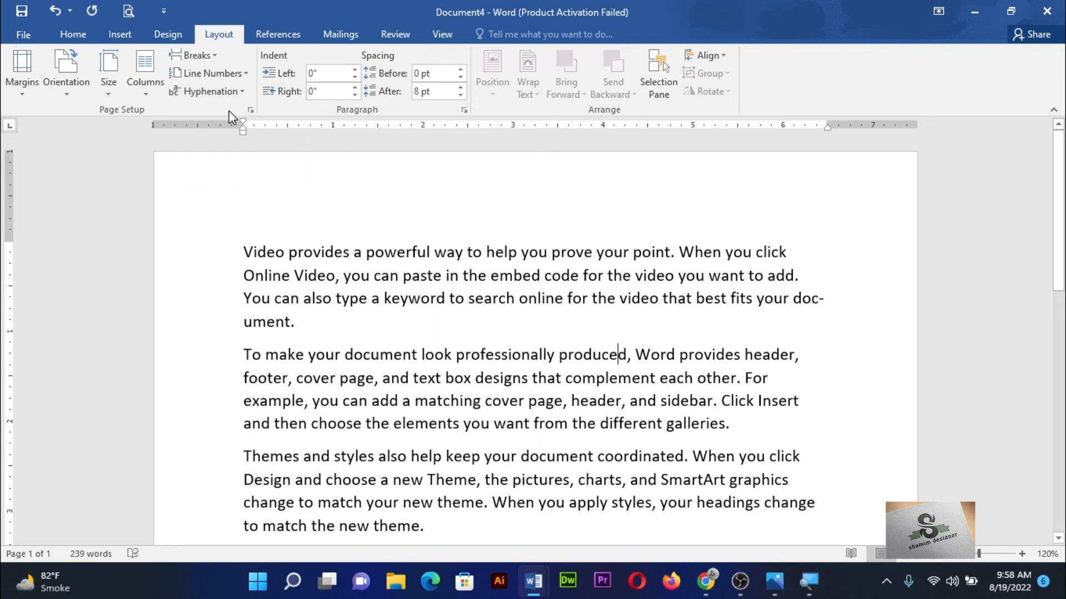
scroll(708, 371, down, 7)
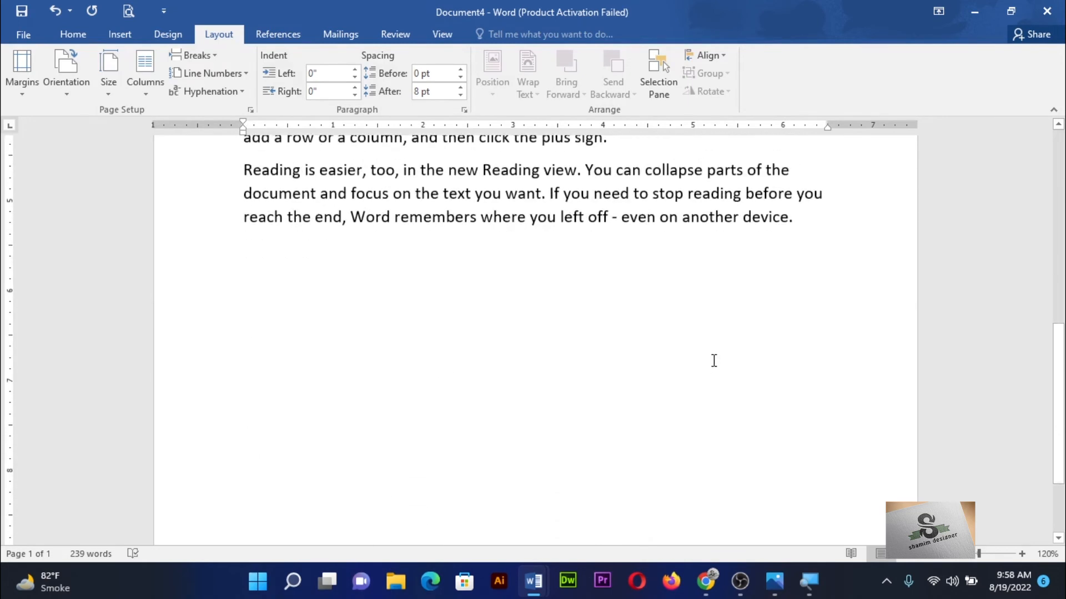
scroll(714, 360, up, 10)
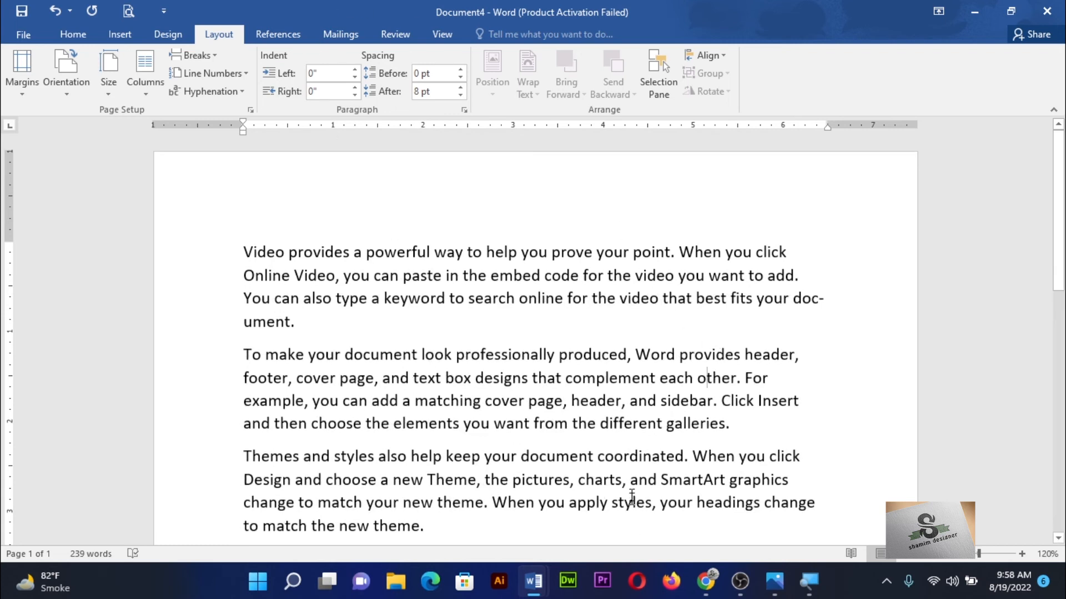
Select the whole document and reduce its font size to 12 pt
key(ctrl+a)
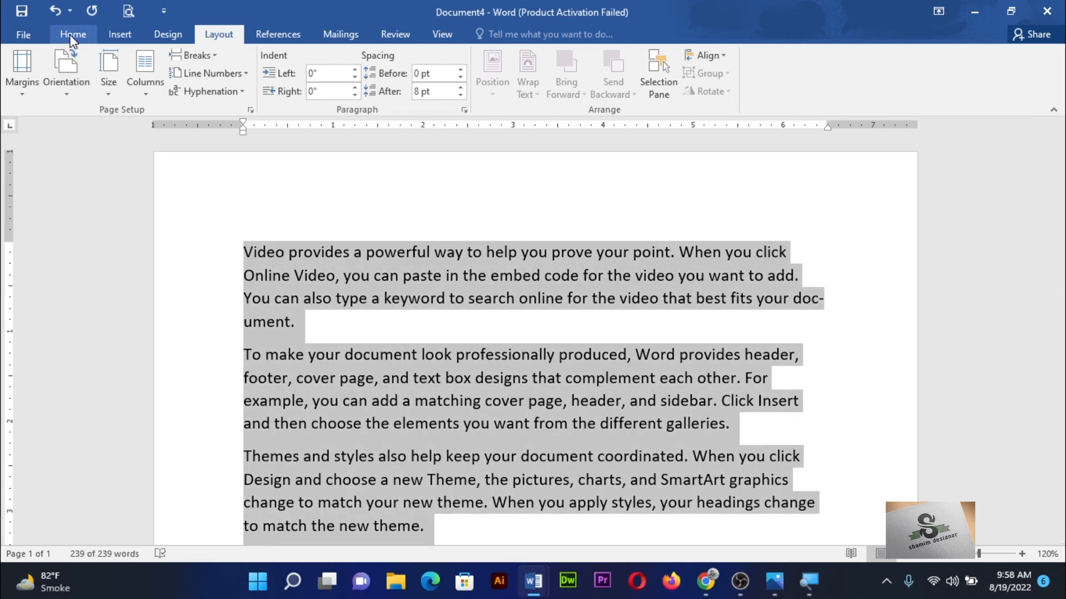
click(73, 34)
click(263, 63)
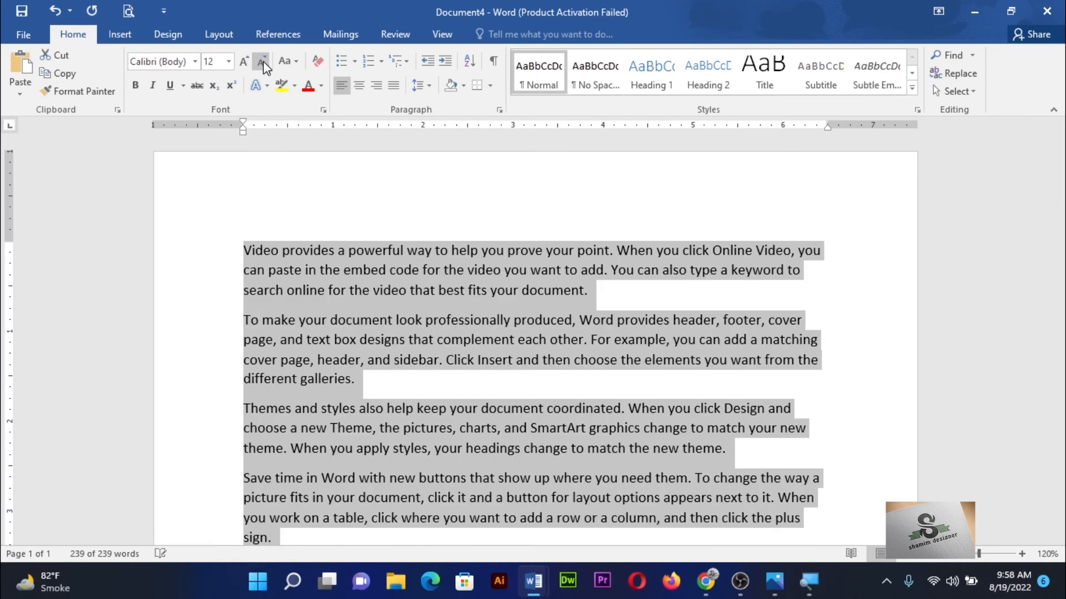
Set the left indent of the first paragraph, "Video provides", to 2.4"
click(218, 34)
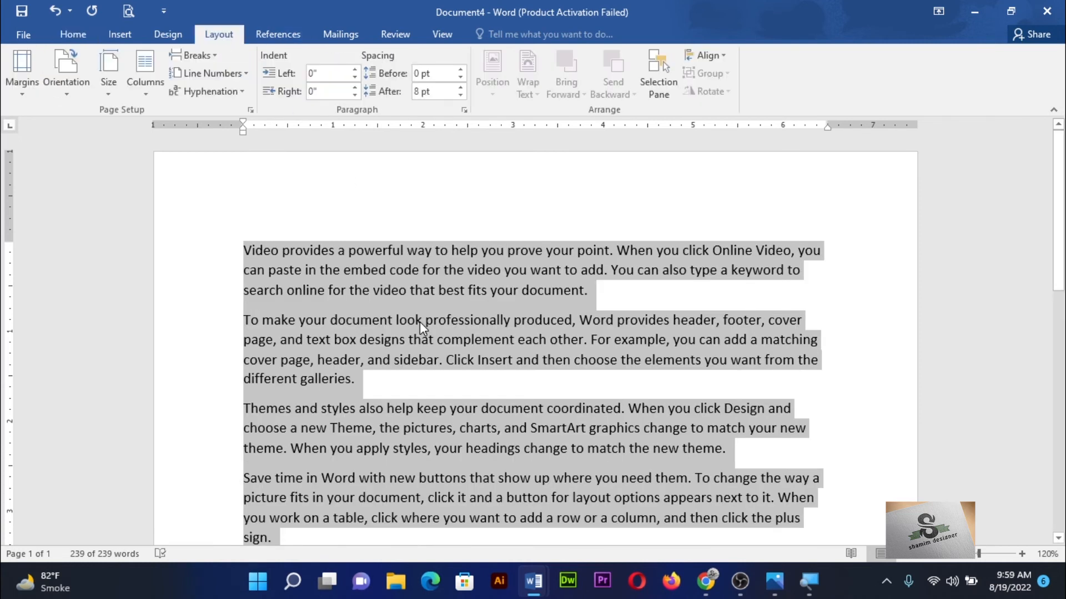
click(247, 251)
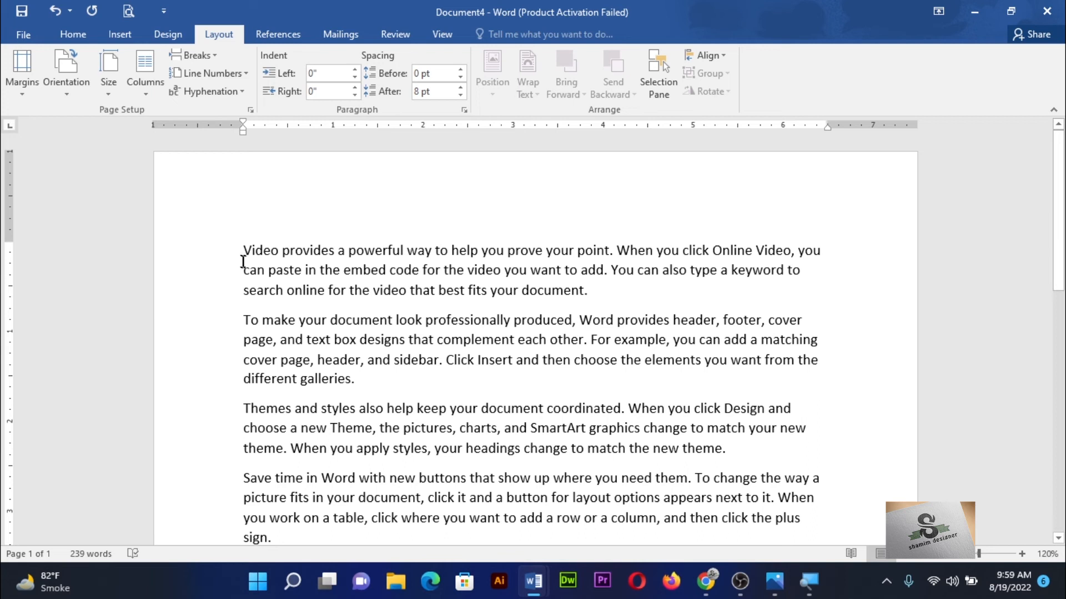
click(354, 70)
click(355, 70)
click(355, 70)
click(354, 70)
double_click(354, 70)
double_click(355, 70)
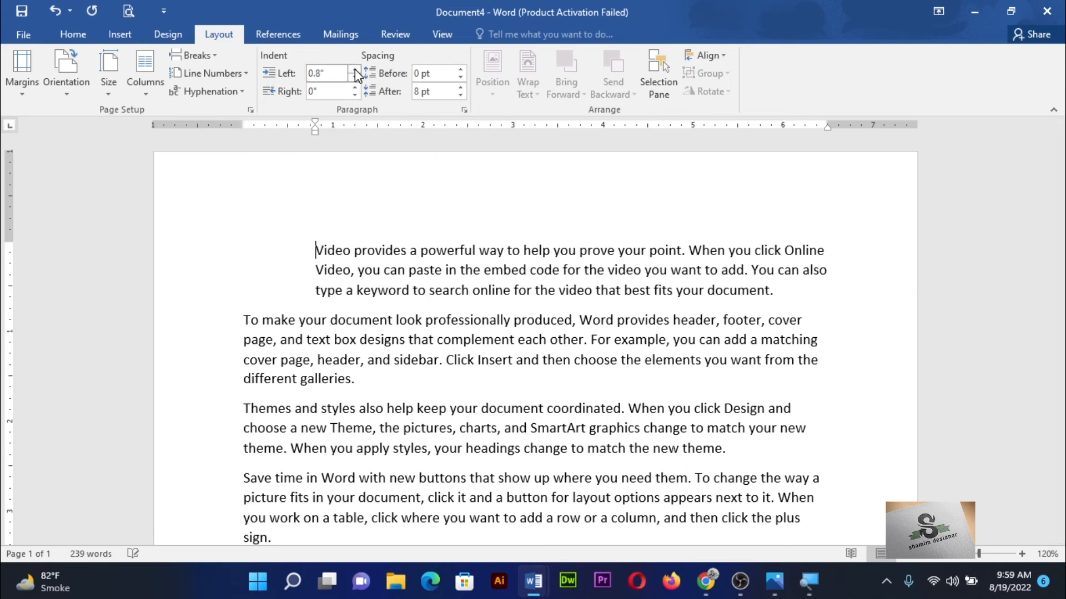
double_click(355, 70)
triple_click(355, 70)
click(354, 70)
click(355, 70)
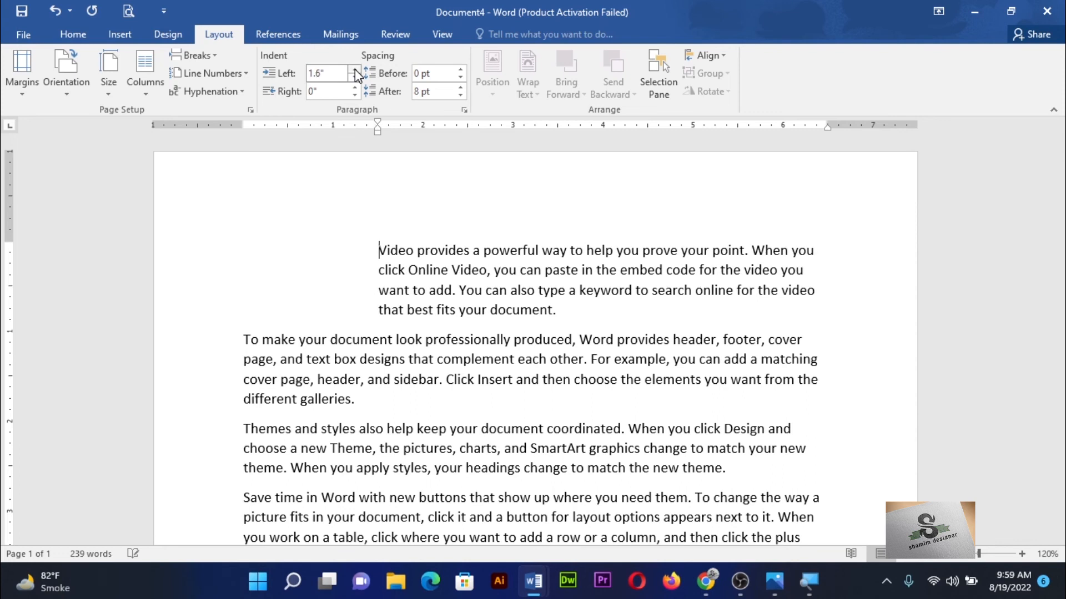
double_click(354, 71)
double_click(354, 70)
double_click(354, 70)
double_click(355, 70)
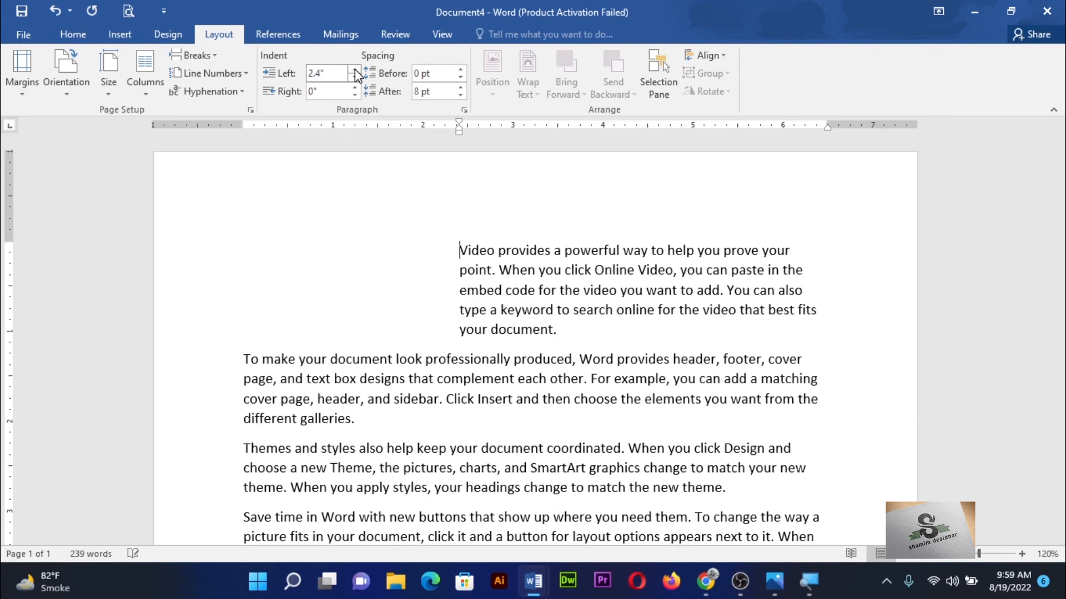
Set the right indent of the second paragraph, "To make your document look", to 2.1"
click(242, 360)
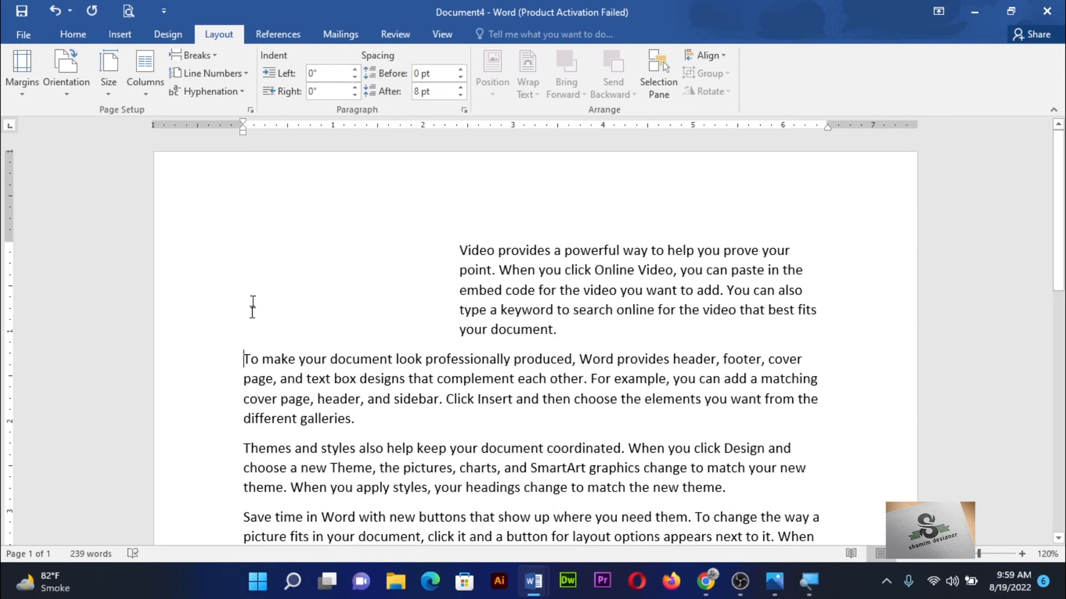
click(357, 87)
click(357, 87)
click(357, 87)
click(357, 87)
click(357, 87)
click(356, 86)
click(357, 87)
click(357, 87)
click(357, 87)
click(357, 87)
click(357, 87)
click(357, 87)
click(357, 88)
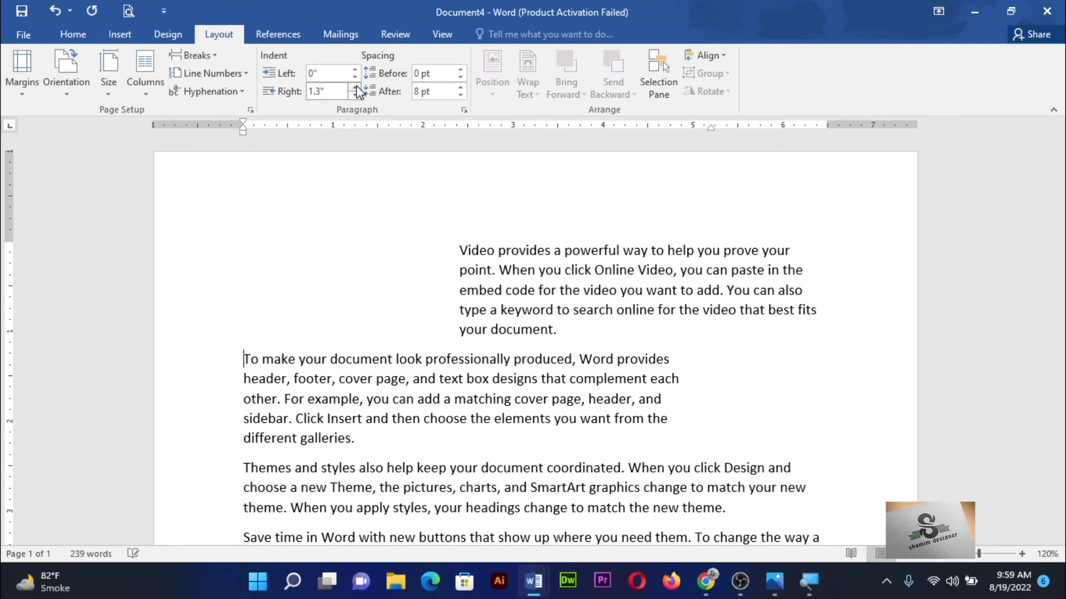
click(357, 87)
click(357, 87)
click(357, 87)
click(357, 87)
click(357, 87)
click(357, 87)
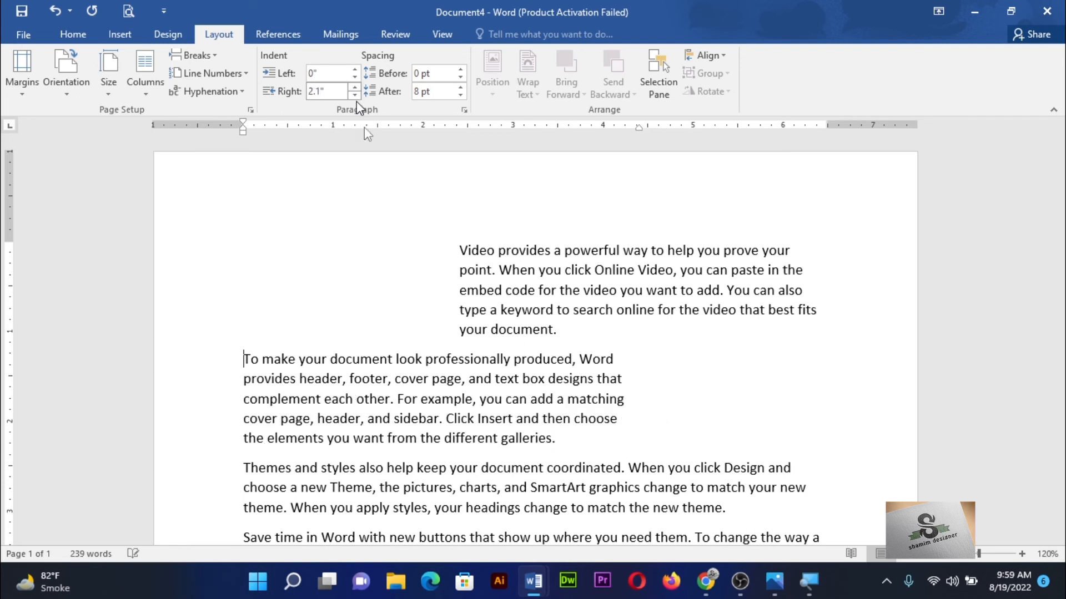
Shade the "To make your document look" paragraph in medium blue-gray and justify its text
drag(561, 438, 243, 360)
click(82, 34)
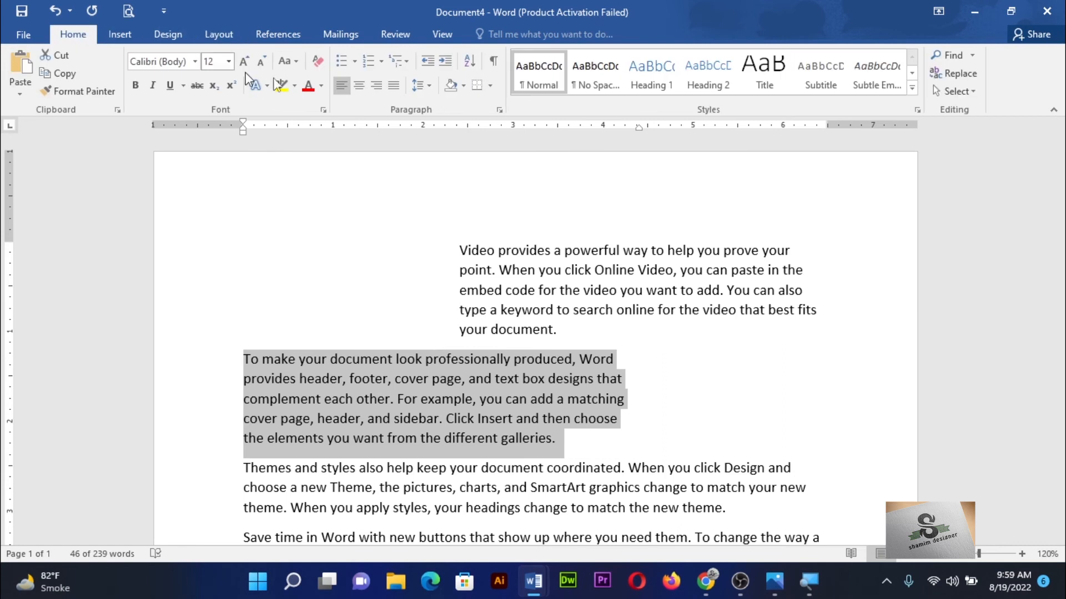
click(463, 86)
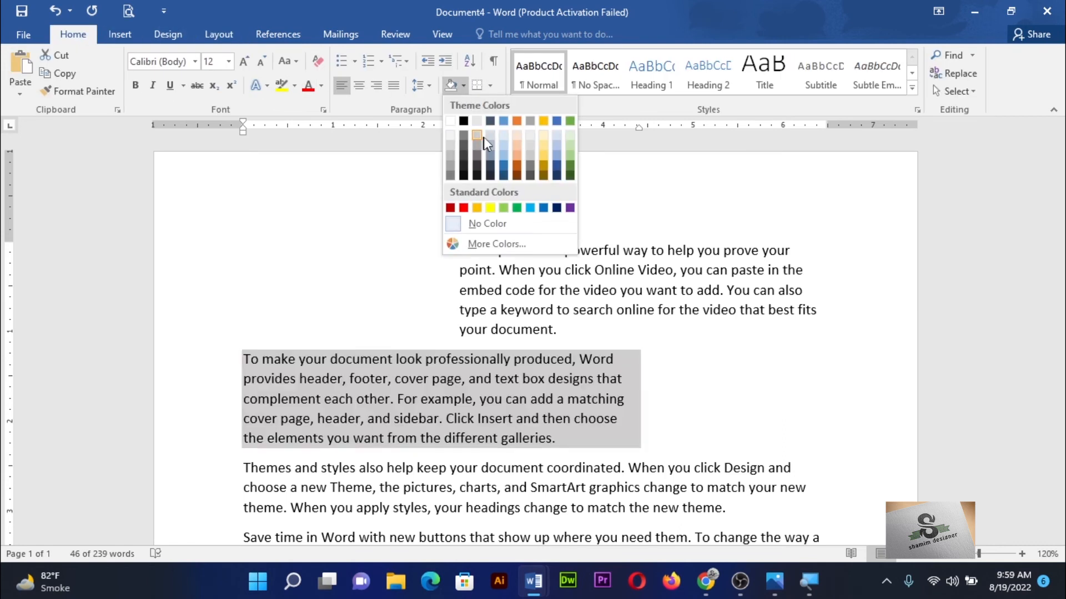
click(492, 154)
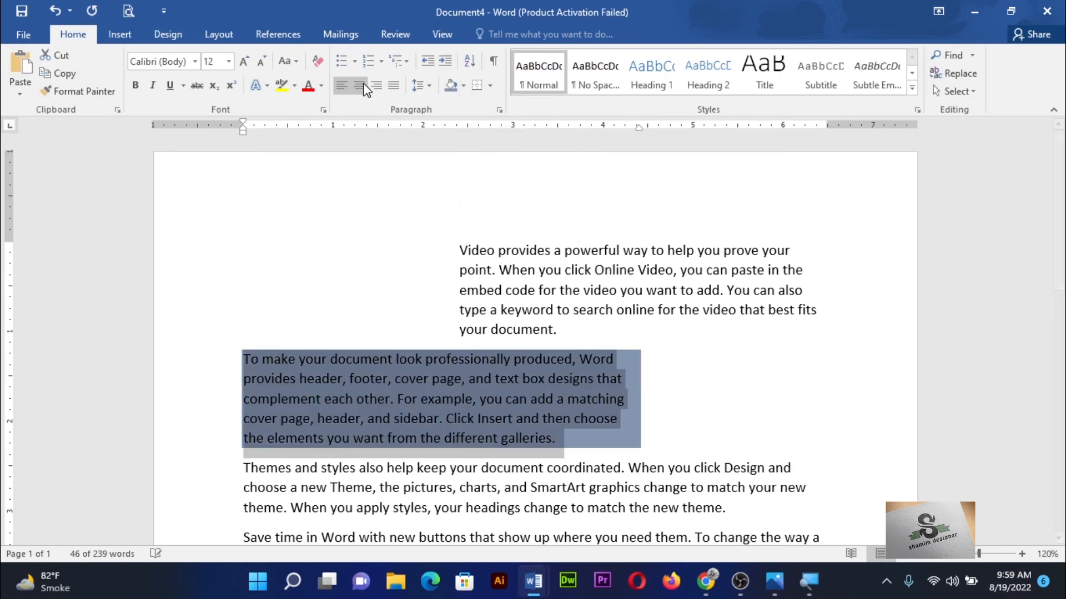
click(392, 86)
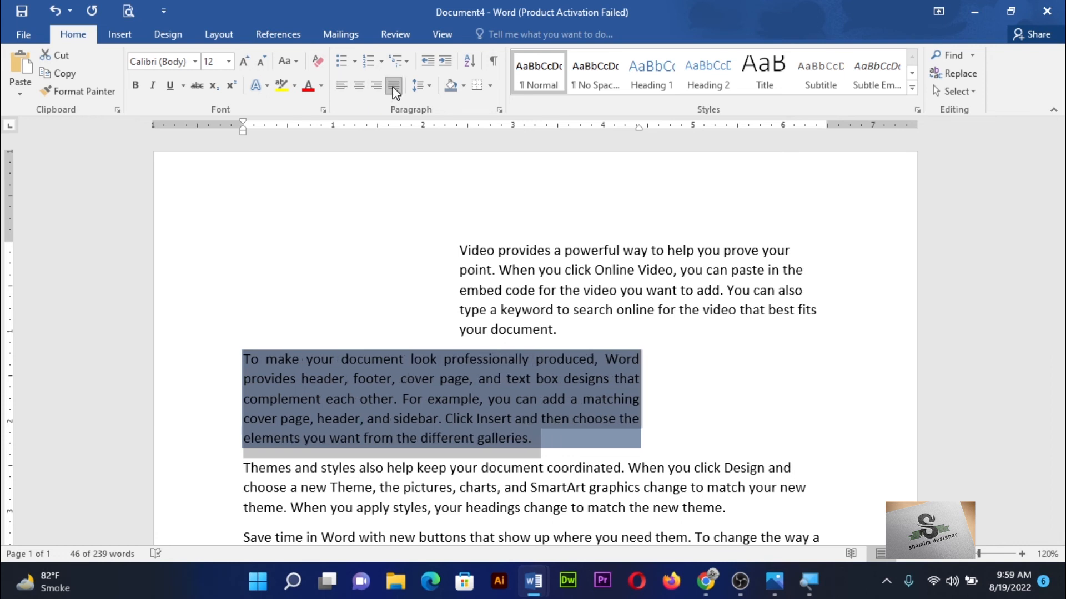
click(551, 408)
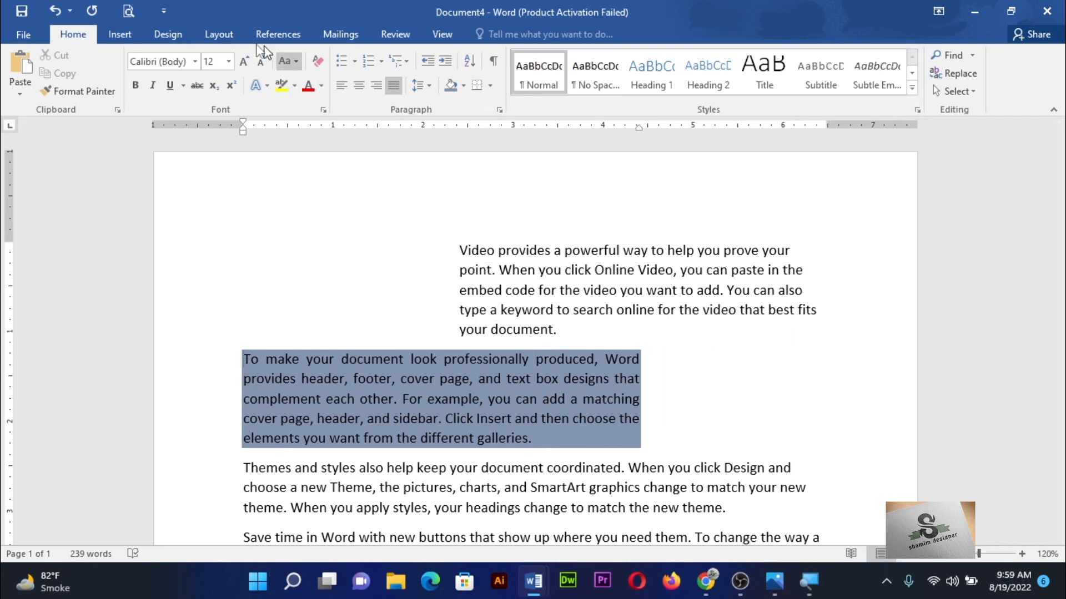
Set the spacing before the first paragraph, "Video provides", to 6 pt
click(218, 34)
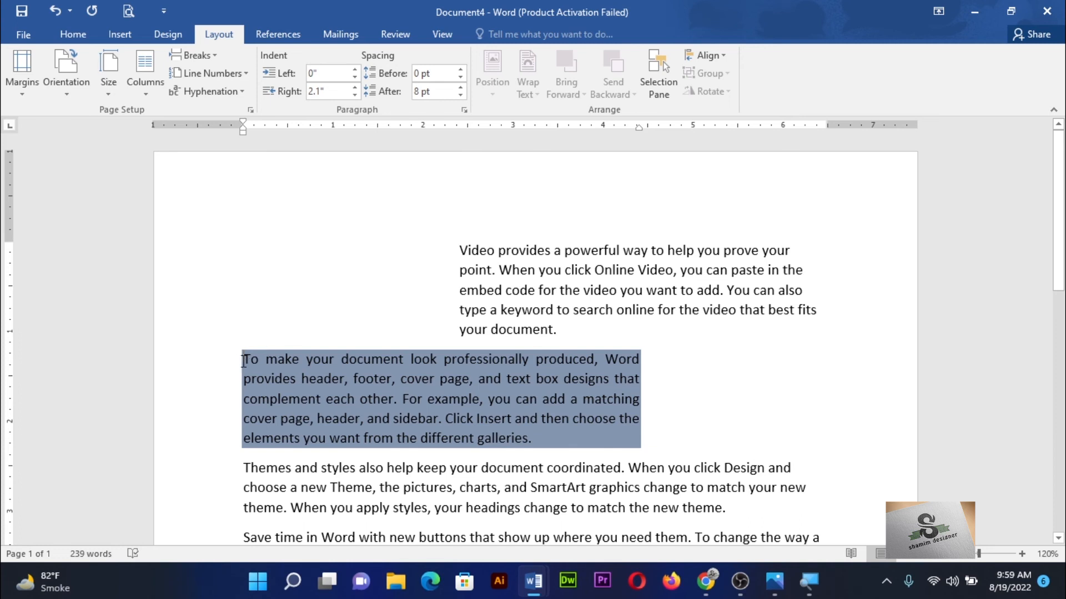
click(459, 251)
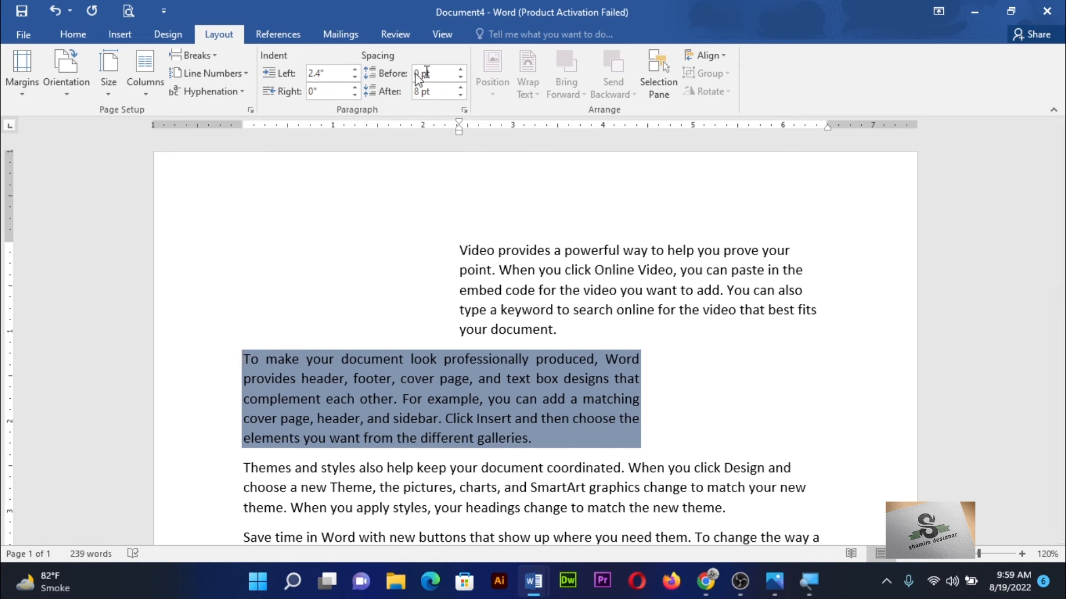
click(462, 69)
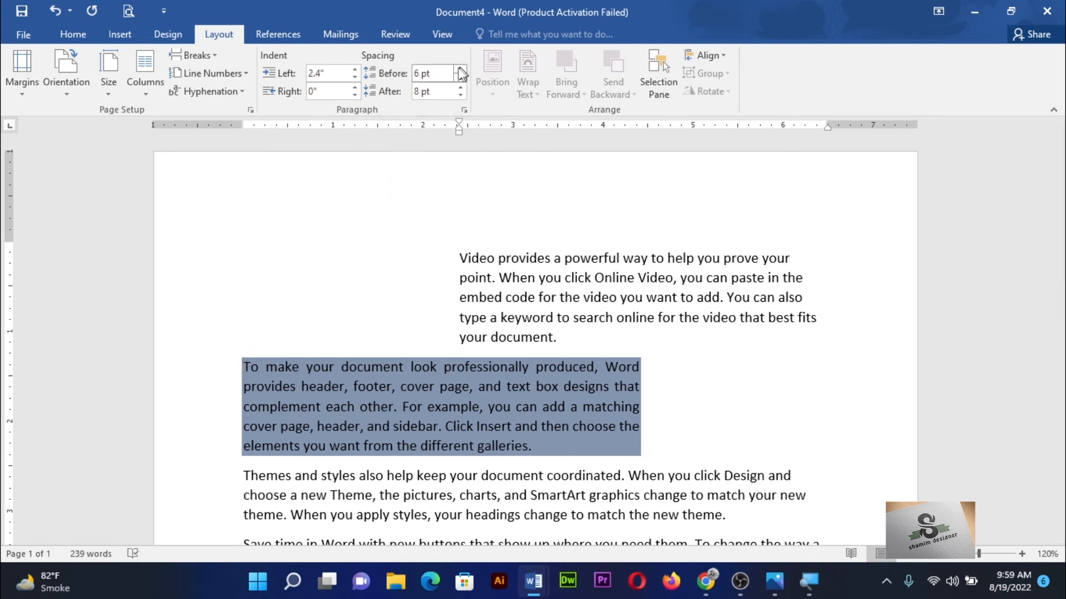
Set the spacing after the first paragraph, "Video provides", to 24 pt
click(460, 87)
click(460, 87)
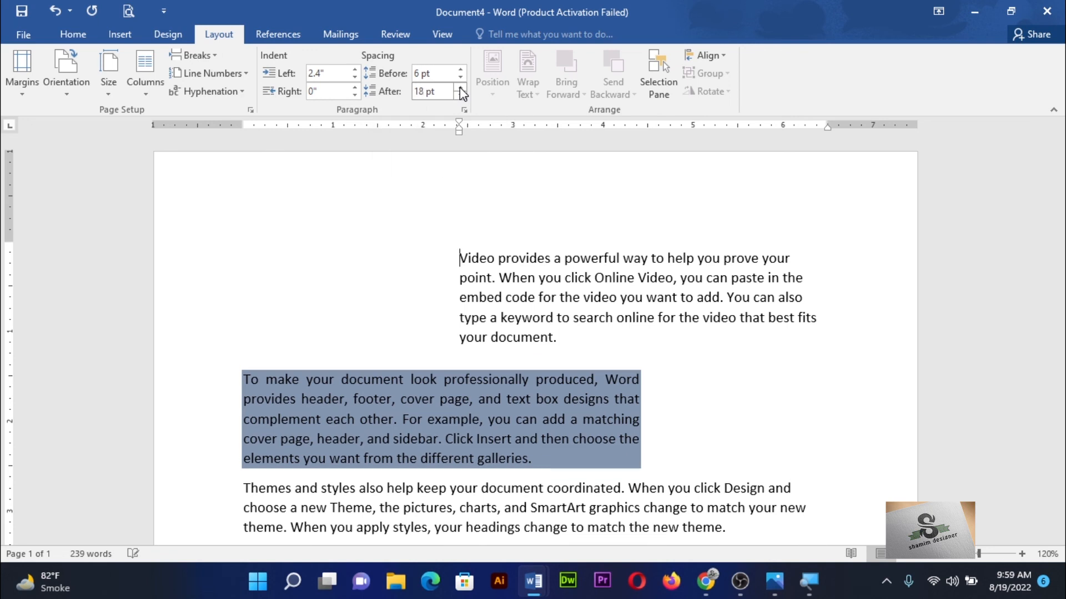
click(460, 87)
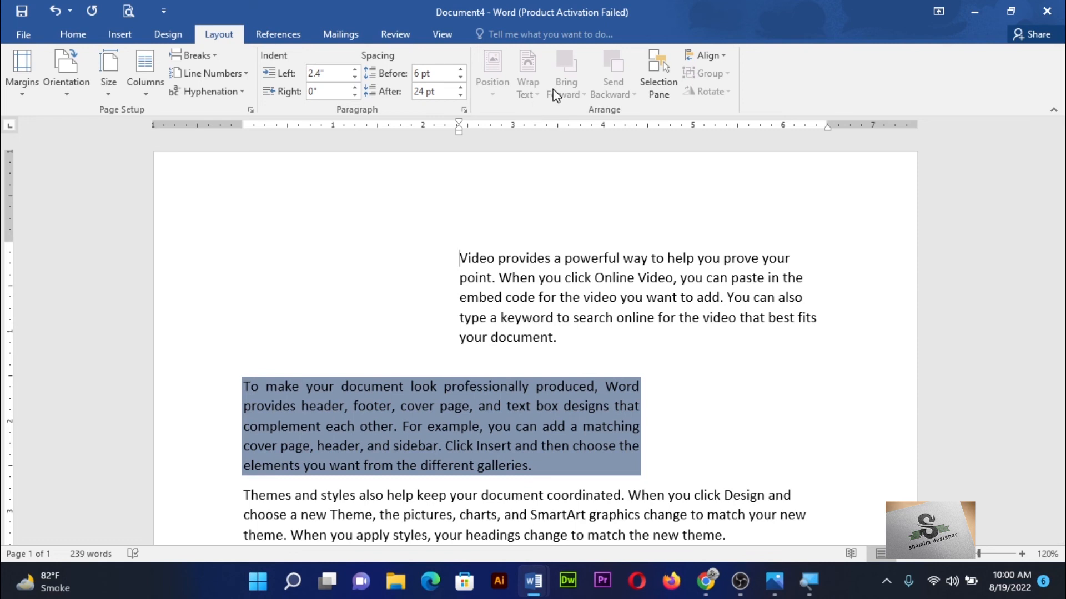
Draw a 5-point star about 1.11" by 1.01" over the shaded paragraph and a down arrow about 1.04" by 0.89" beside it
click(677, 466)
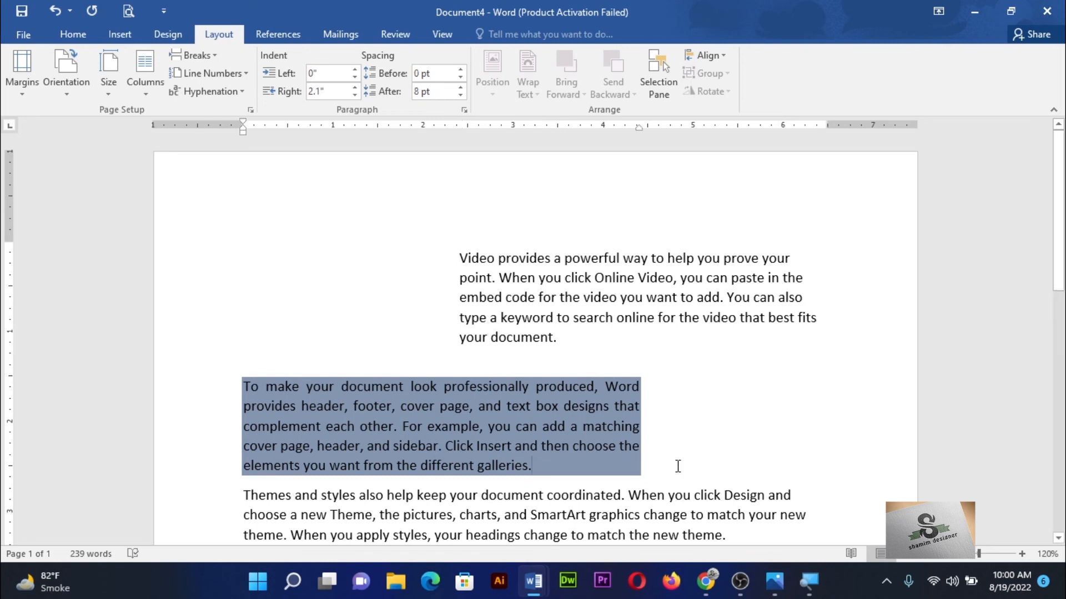
click(120, 34)
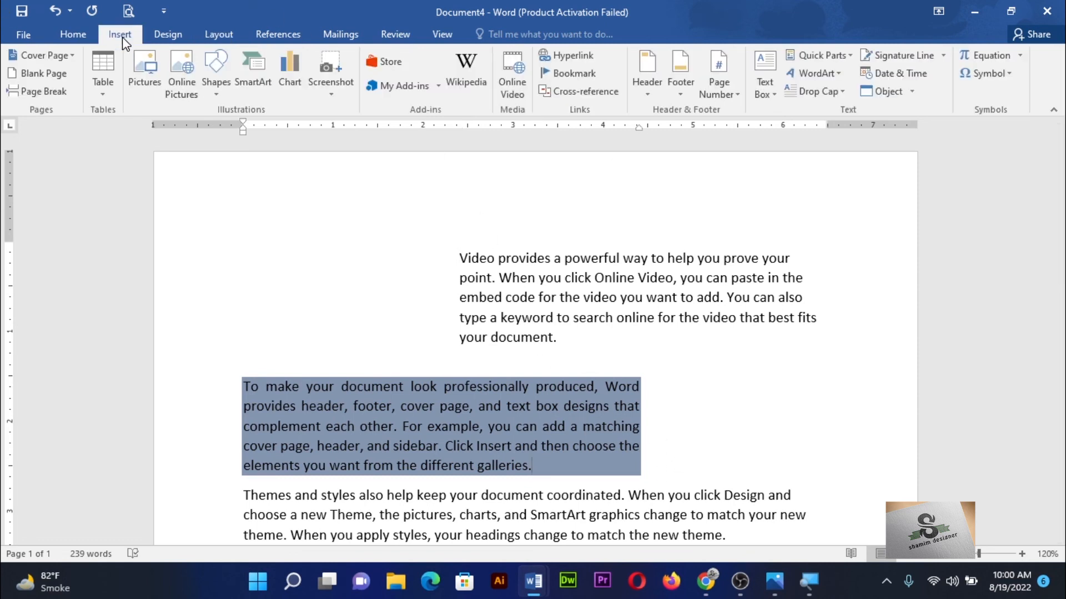
click(217, 87)
click(288, 143)
mouse_move(452, 335)
mouse_down()
mouse_move(516, 388)
mouse_move(545, 436)
mouse_up()
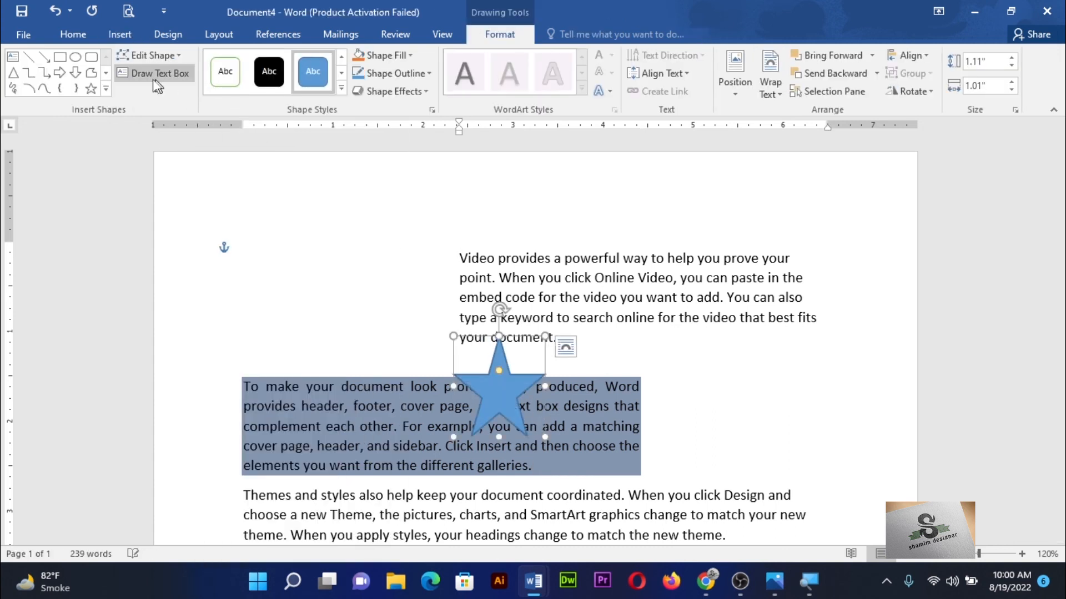
click(76, 73)
drag(665, 385, 746, 479)
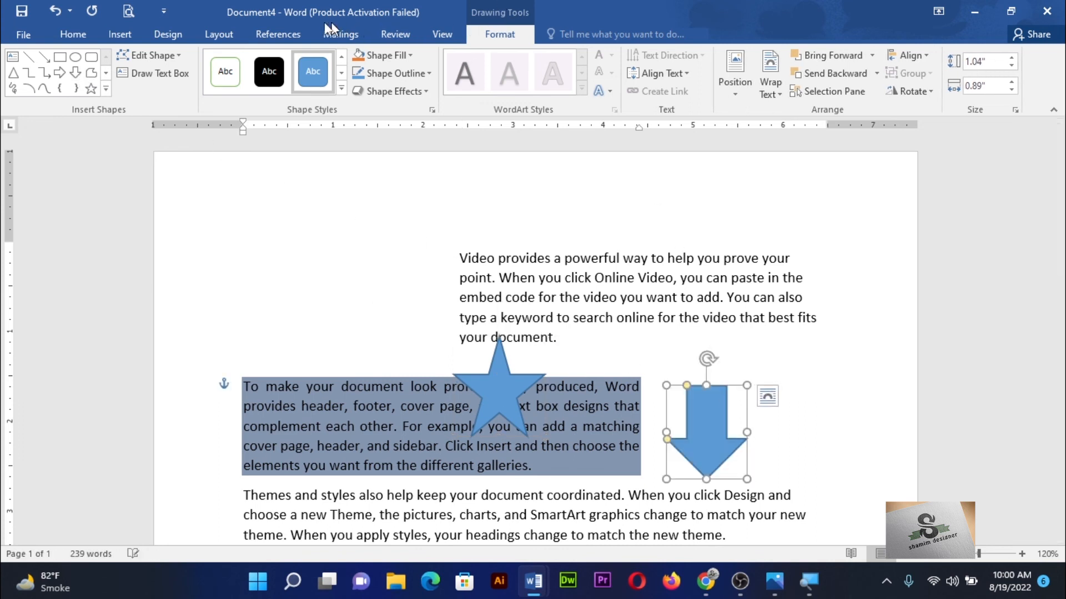
Open the list of the document's shapes and switch the visibility of the down arrow and the star individually off and back on
click(228, 37)
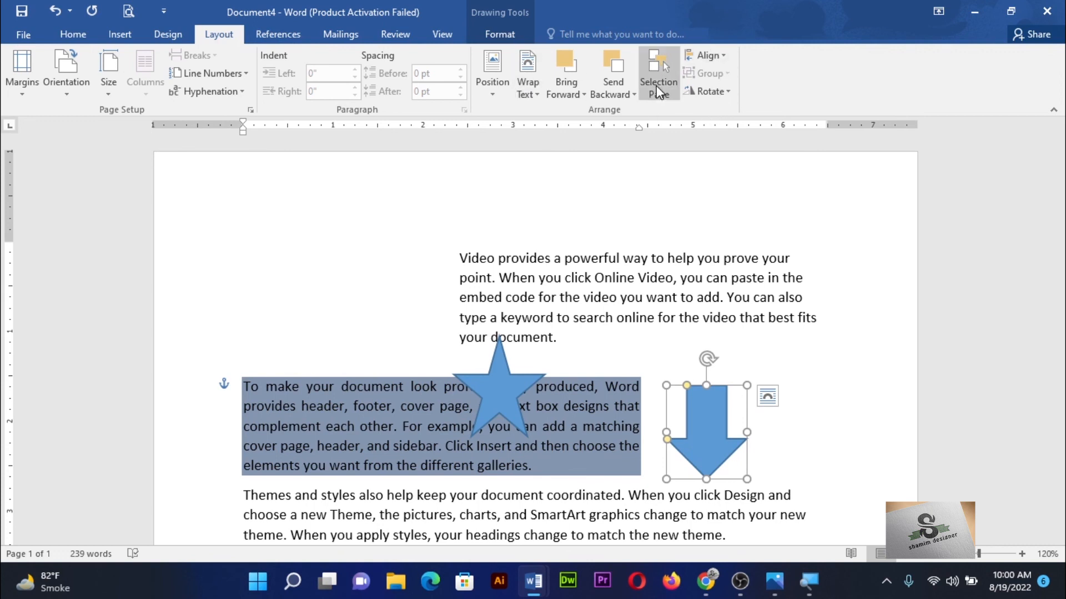
click(657, 85)
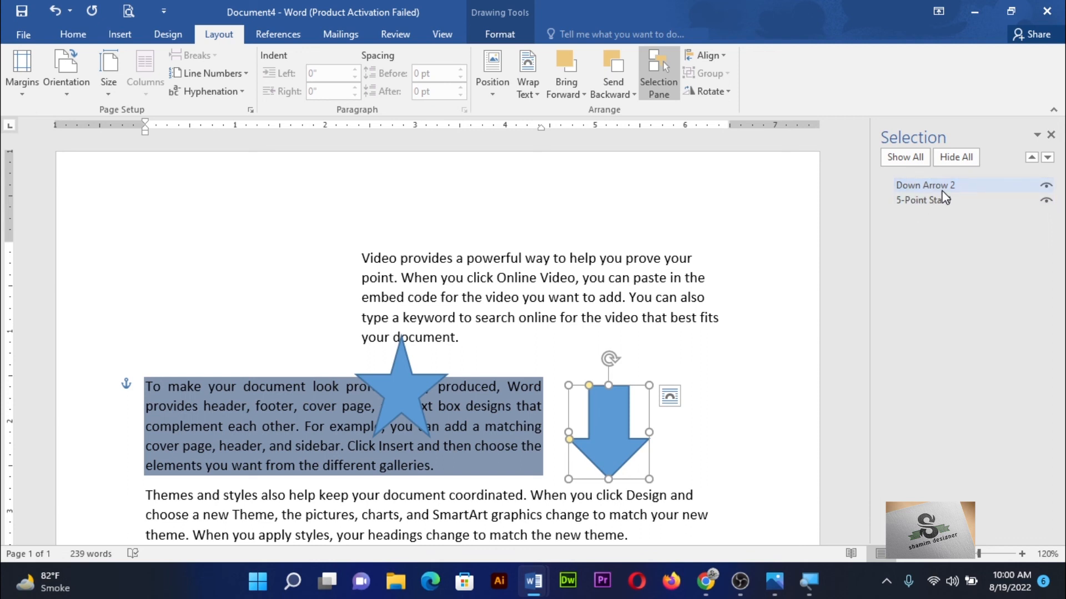
click(1045, 184)
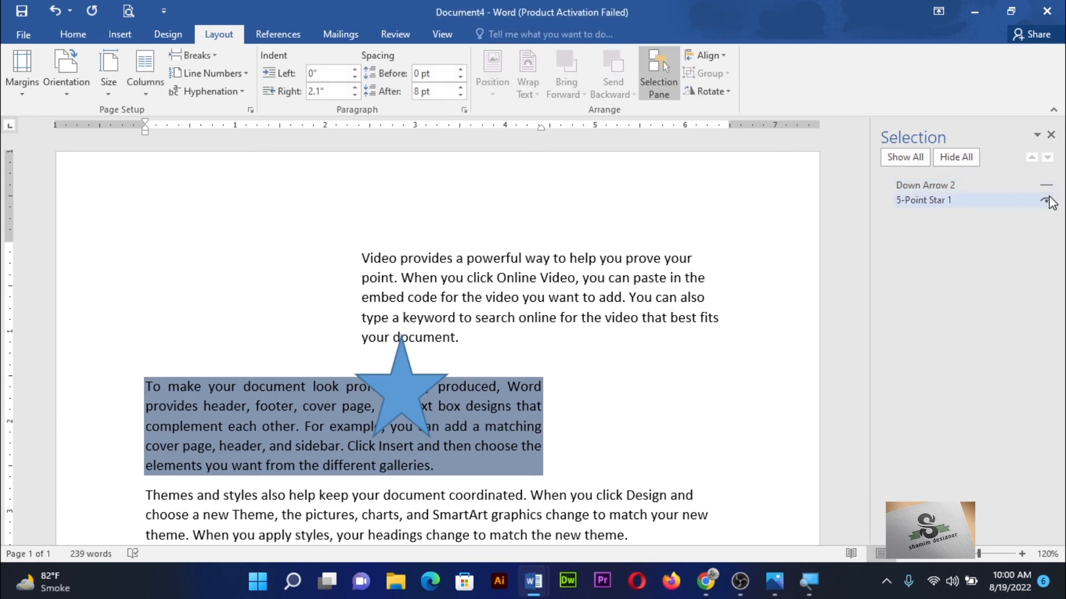
click(1047, 201)
click(1046, 201)
click(1046, 184)
Hide all shapes at once, show them all again, and close the Selection pane
click(946, 160)
click(912, 163)
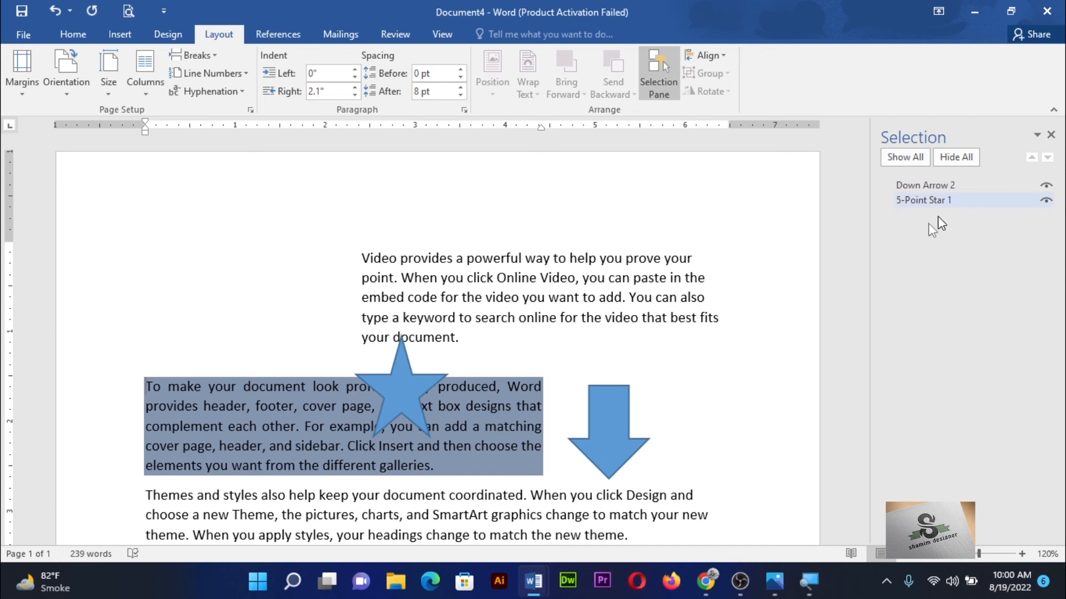
click(1051, 135)
Delete the down arrow and the 5-point star from the page
click(704, 440)
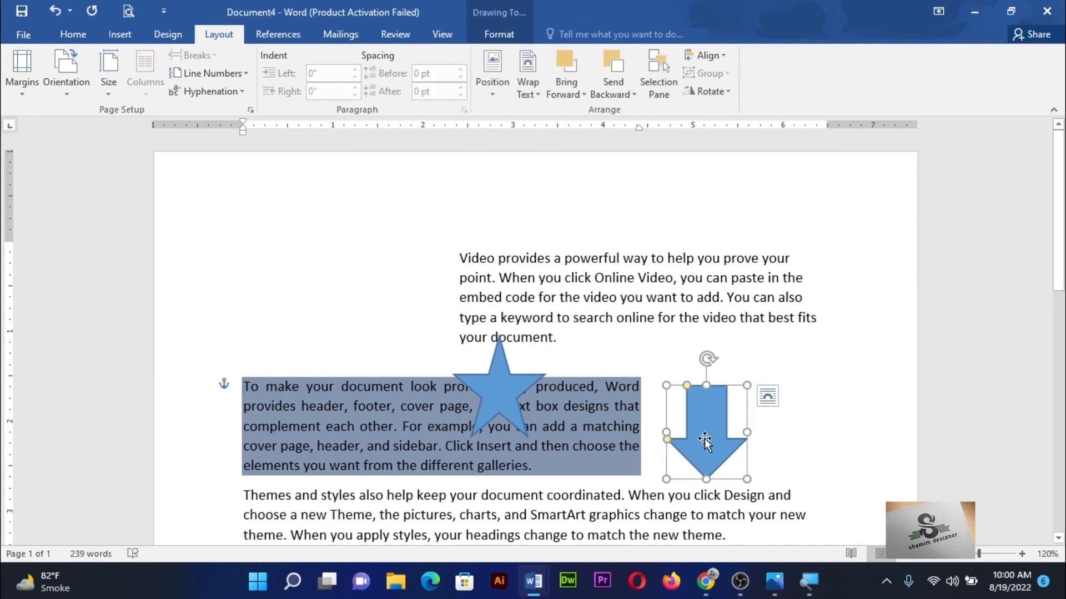
mouse_move(710, 422)
mouse_down()
mouse_move(538, 376)
mouse_move(597, 391)
mouse_up()
key(Delete)
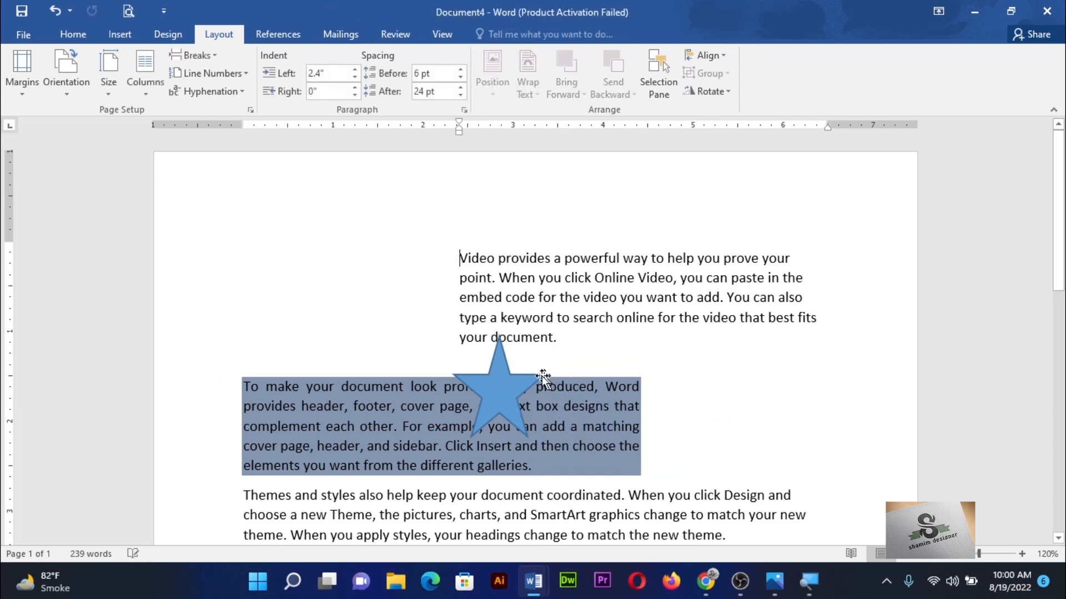
click(524, 387)
key(Delete)
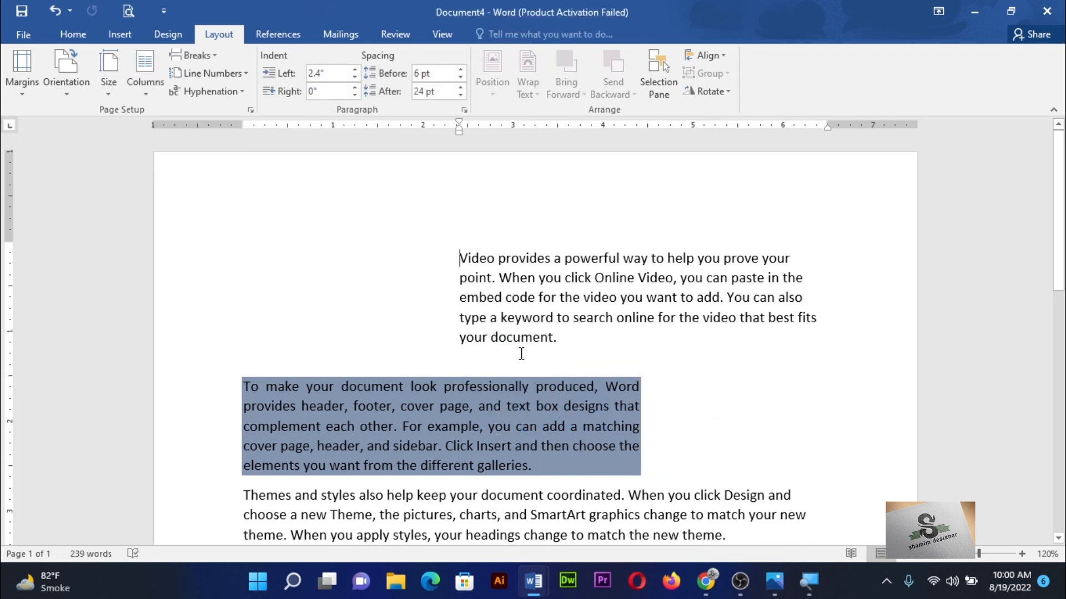